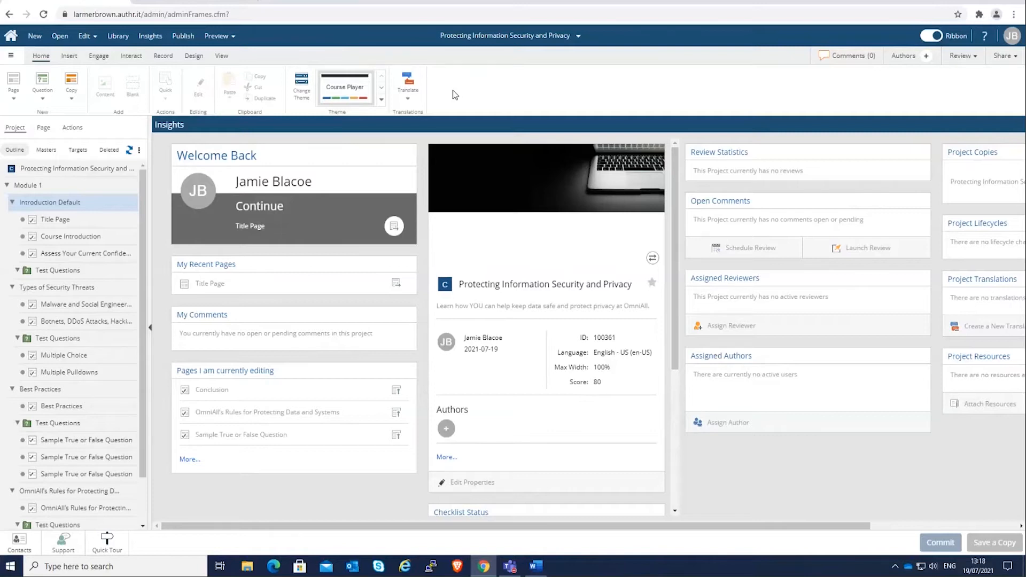
# Step: Open the full project preview, advance to the Introduction page and examine its story, learning objectives, completion time and assessment sections
pyautogui.click(218, 37)
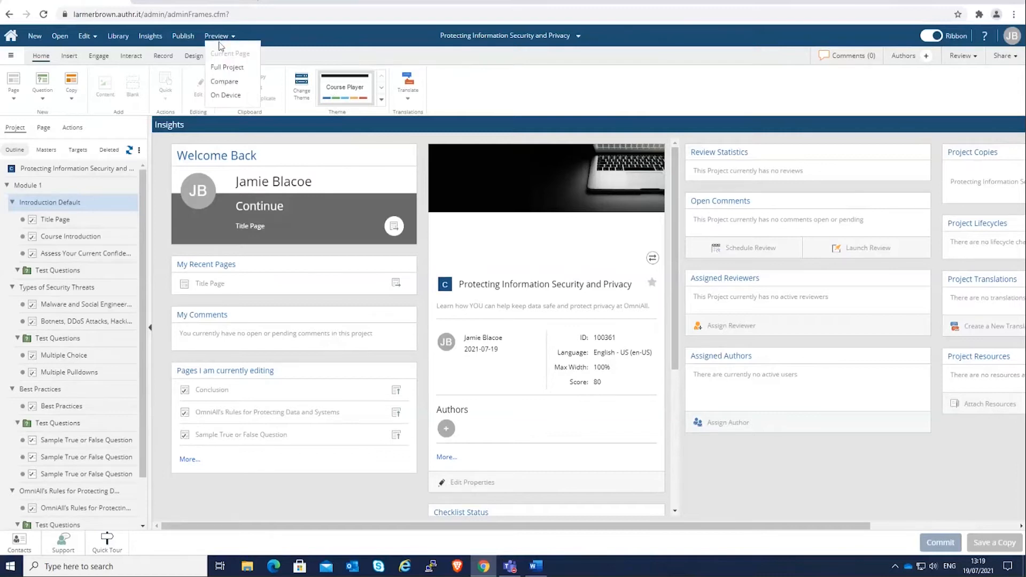
pyautogui.click(229, 68)
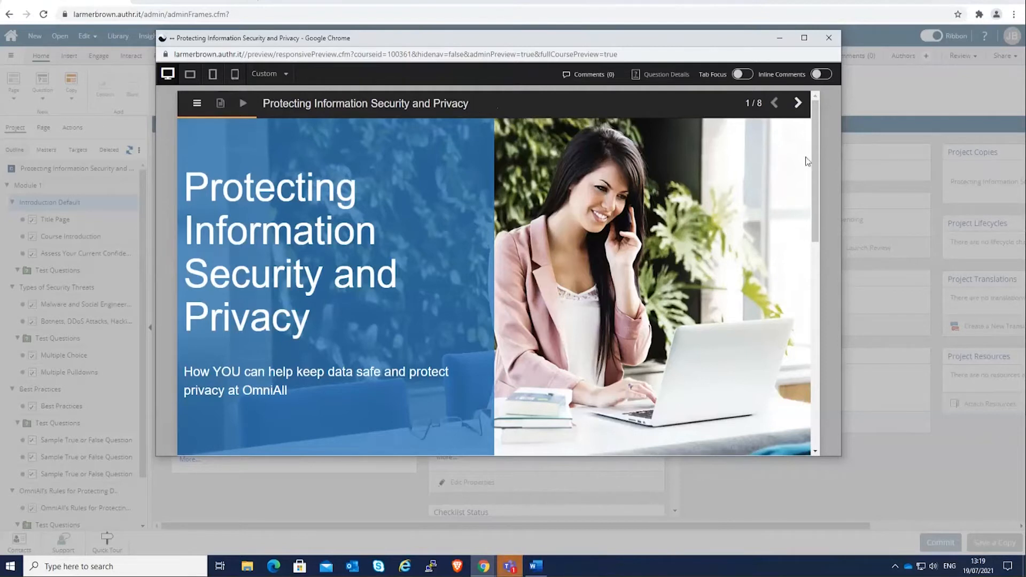
pyautogui.click(798, 104)
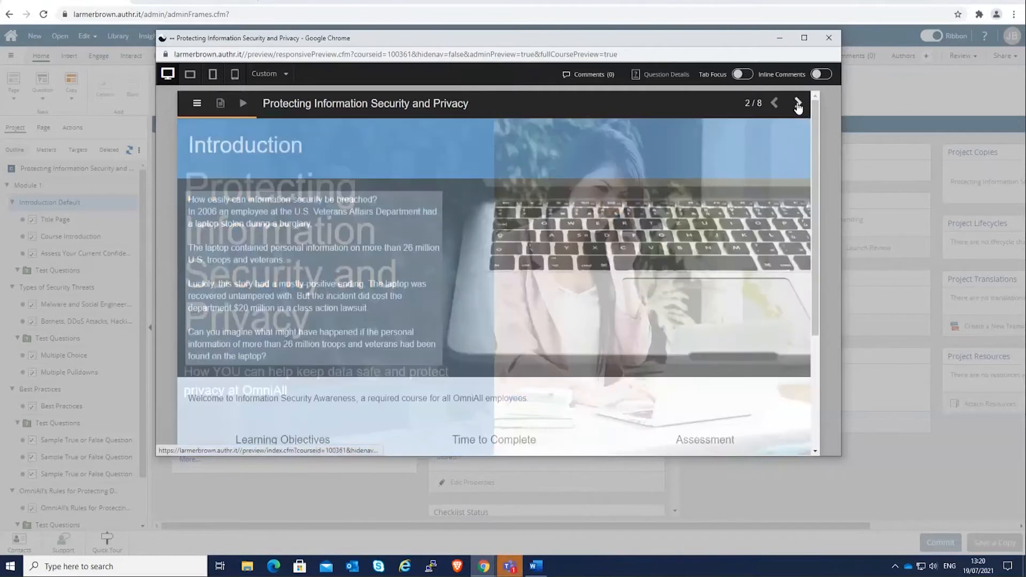
pyautogui.scroll(-3, 507, 248)
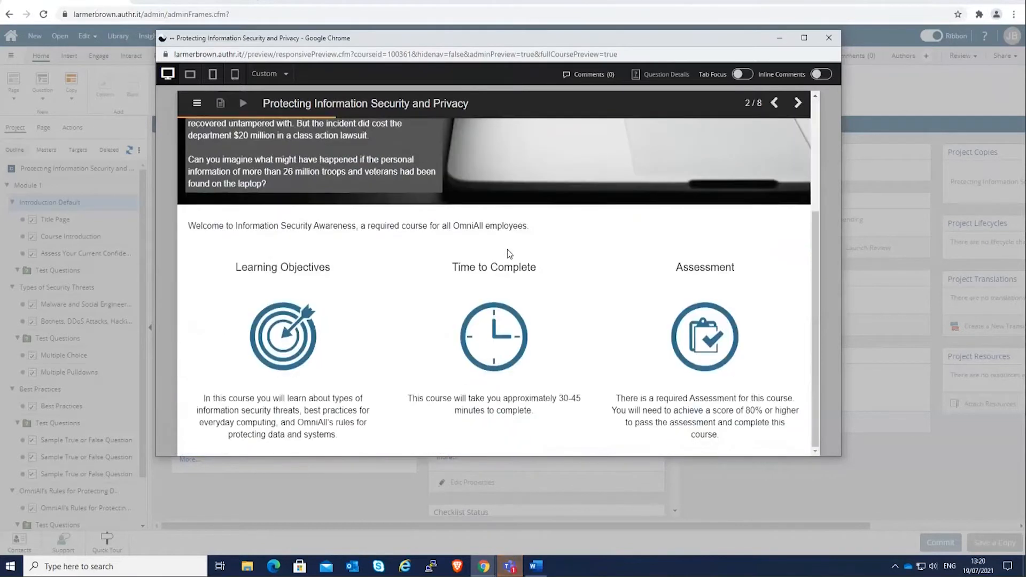
pyautogui.scroll(3, 507, 249)
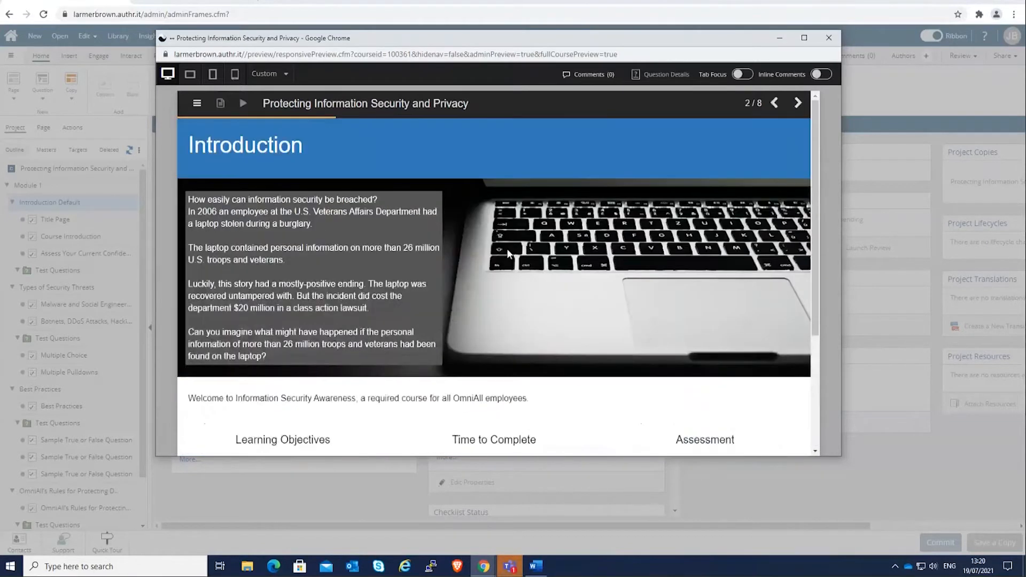
pyautogui.scroll(-3, 507, 249)
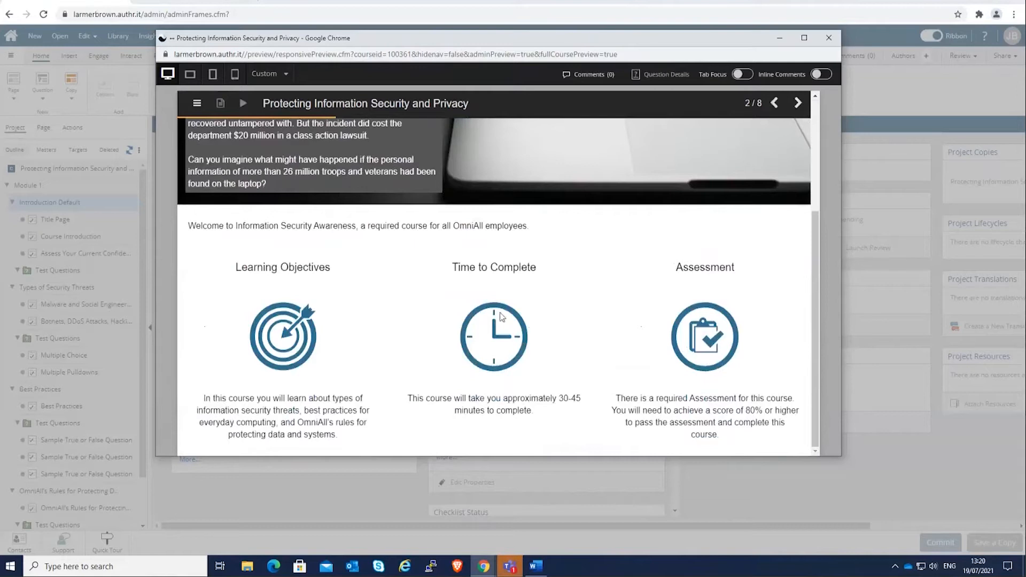
pyautogui.scroll(1, 460, 264)
pyautogui.scroll(3, 461, 265)
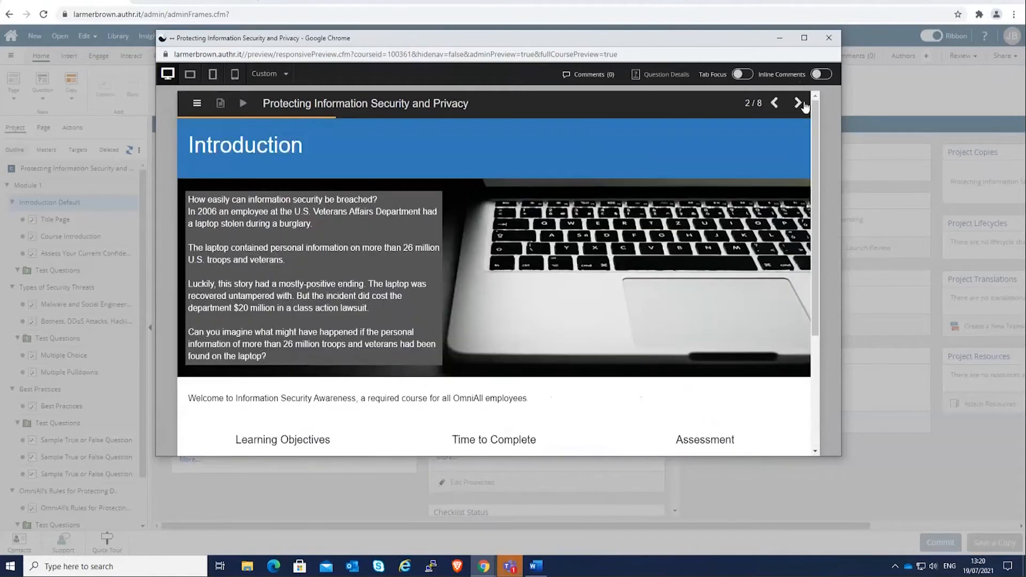
# Step: On the confidence page, rate the first two questions Slightly Confident and the third Moderately Confident, complete the exercise and dismiss the thank-you message
pyautogui.click(799, 102)
pyautogui.scroll(-3, 520, 210)
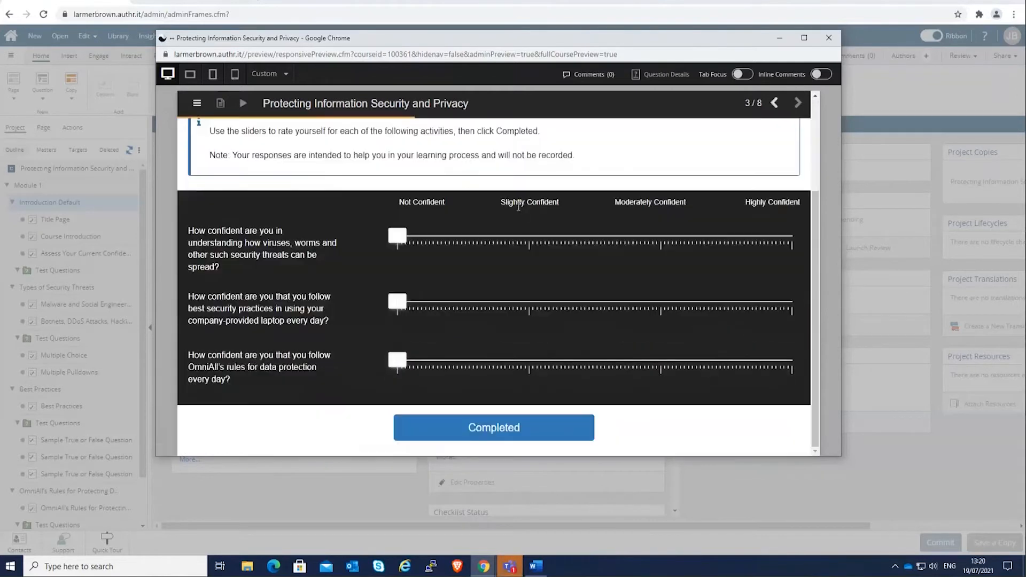
pyautogui.moveTo(405, 241); pyautogui.dragTo(496, 240)
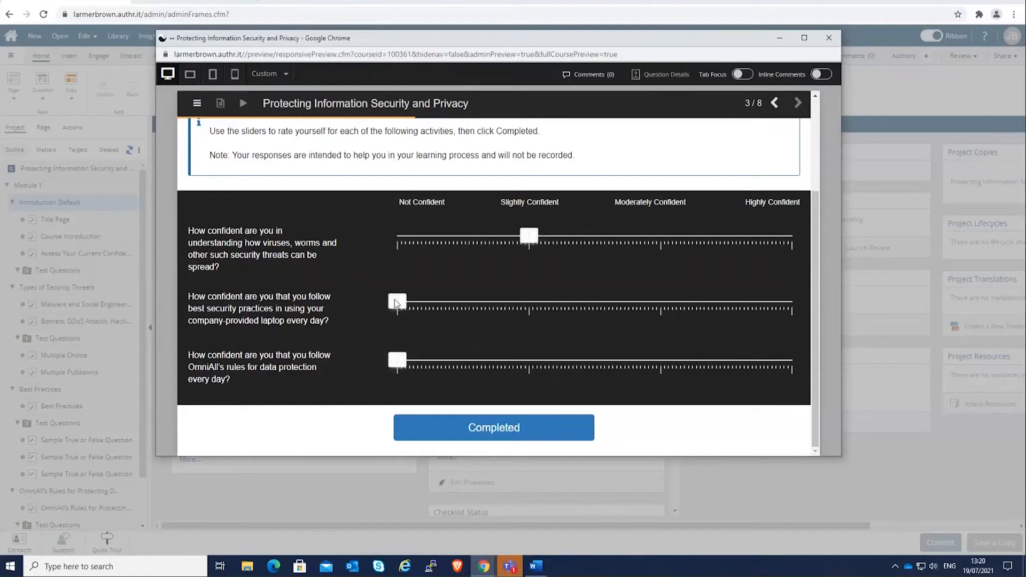
pyautogui.moveTo(397, 300); pyautogui.dragTo(504, 303)
pyautogui.moveTo(398, 360); pyautogui.dragTo(616, 364)
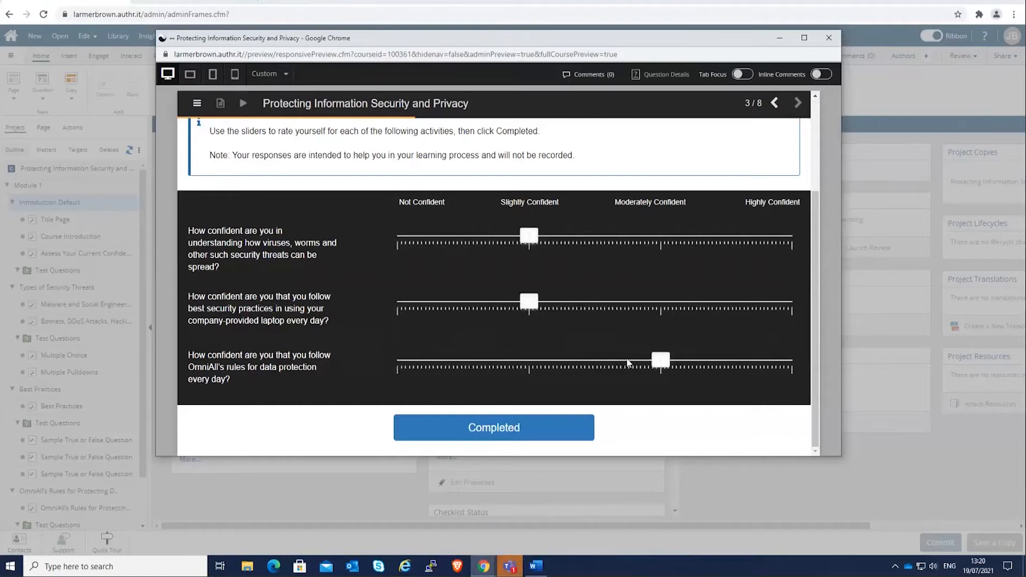
pyautogui.scroll(4, 352, 254)
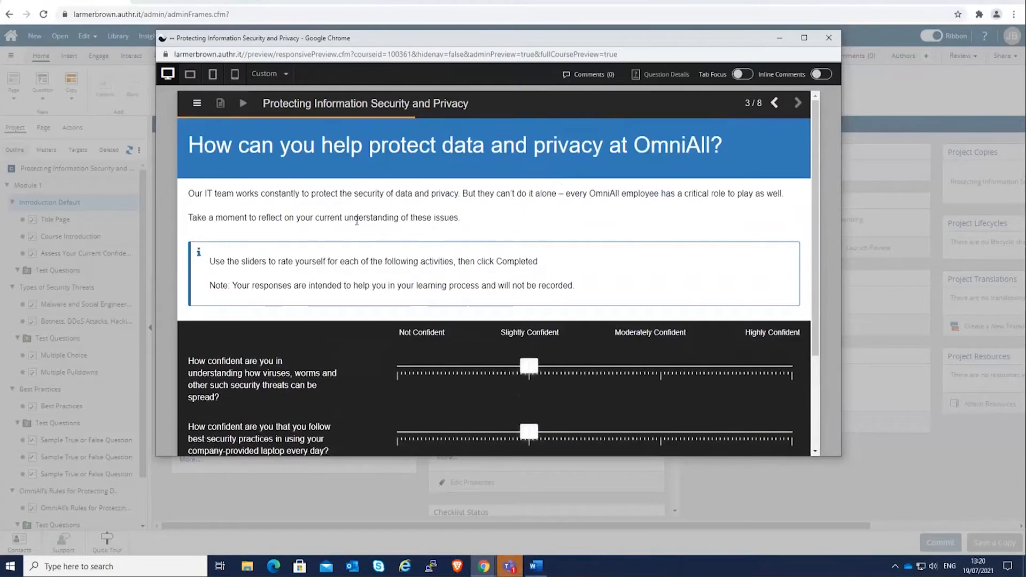
pyautogui.scroll(-3, 534, 299)
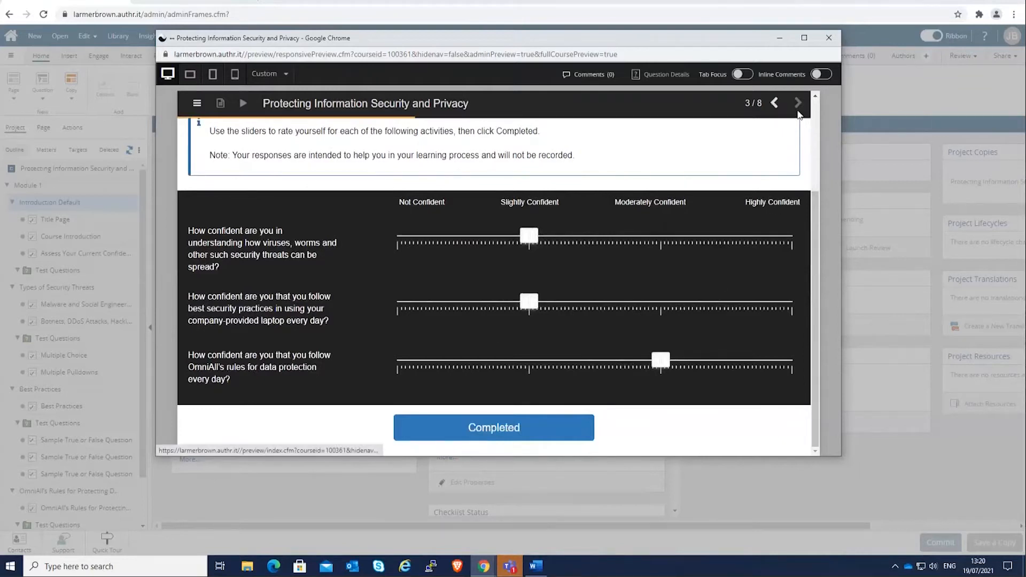
pyautogui.click(541, 436)
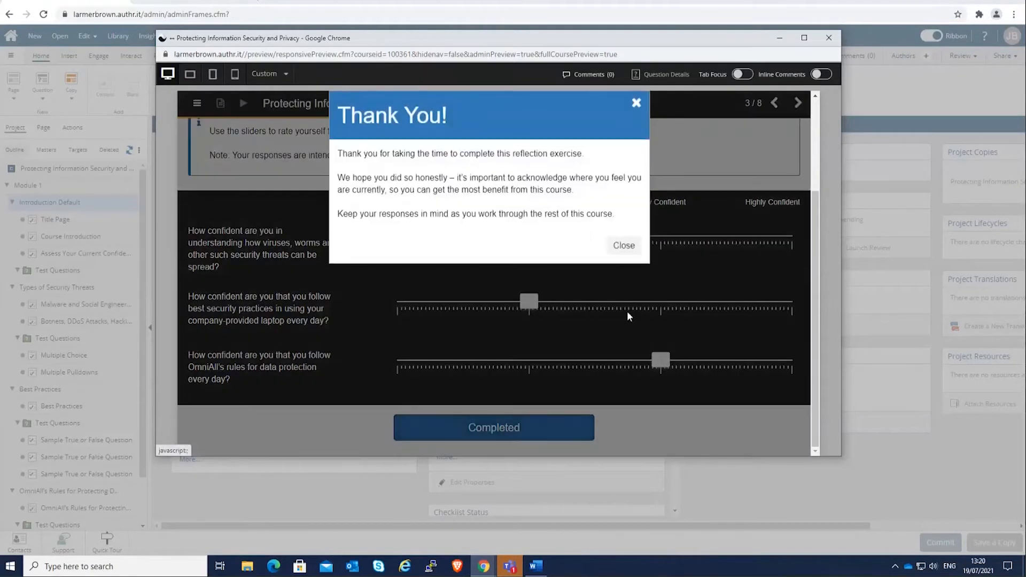
pyautogui.click(623, 247)
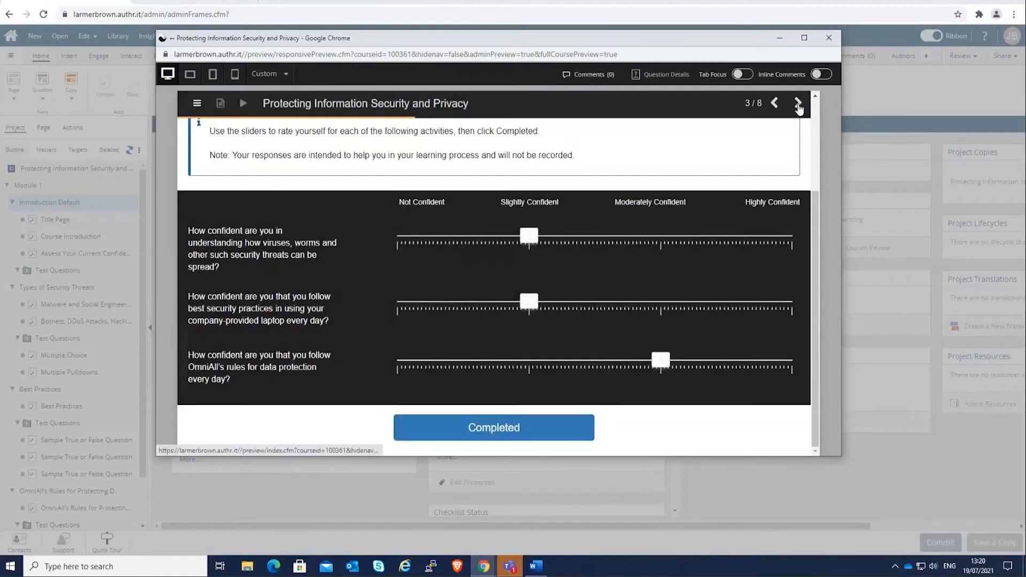
# Step: Advance to the Malware and Social Engineering page and view the content of both the Social Engineering and Malware sections
pyautogui.click(798, 103)
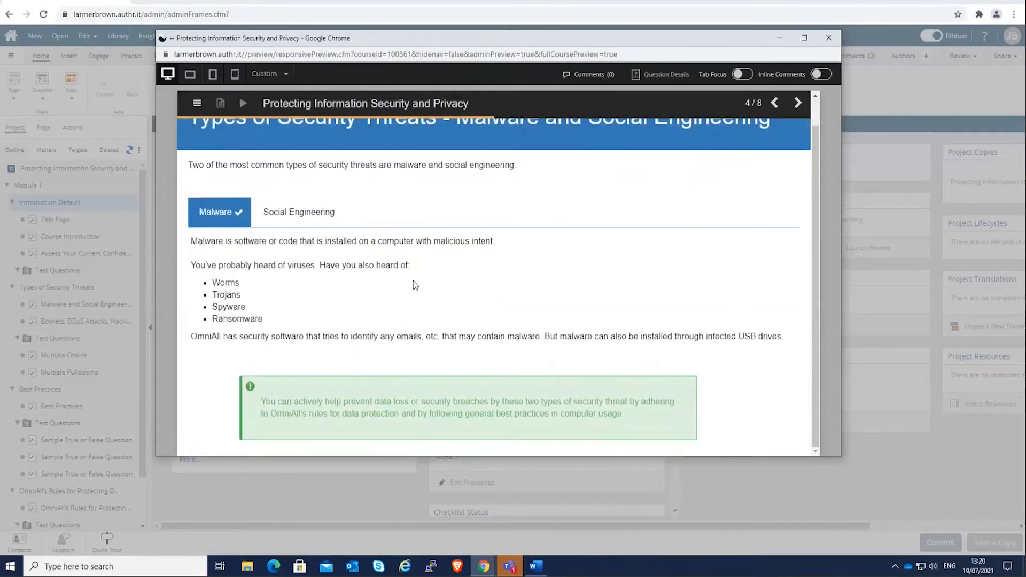
pyautogui.click(265, 246)
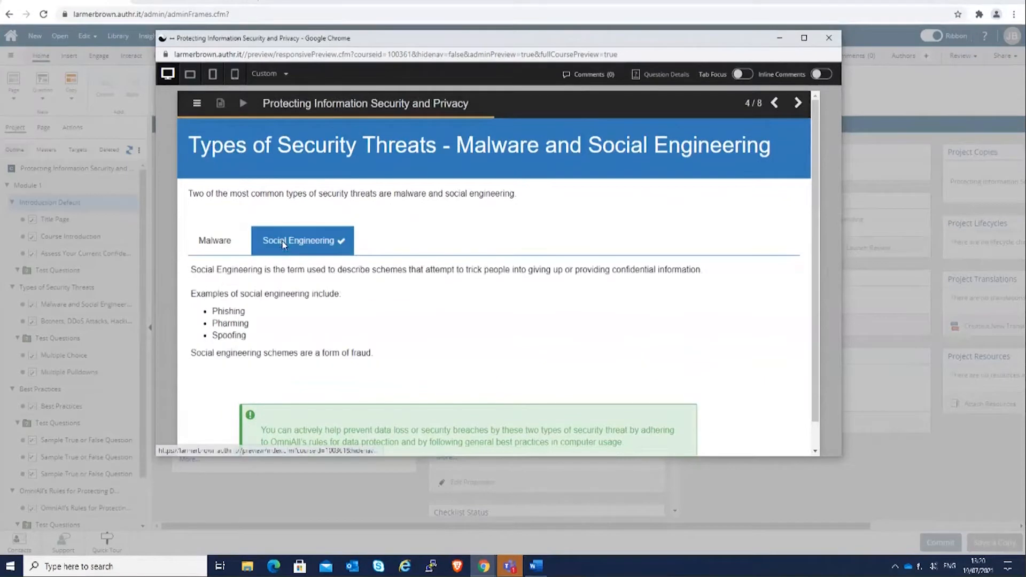
pyautogui.click(238, 247)
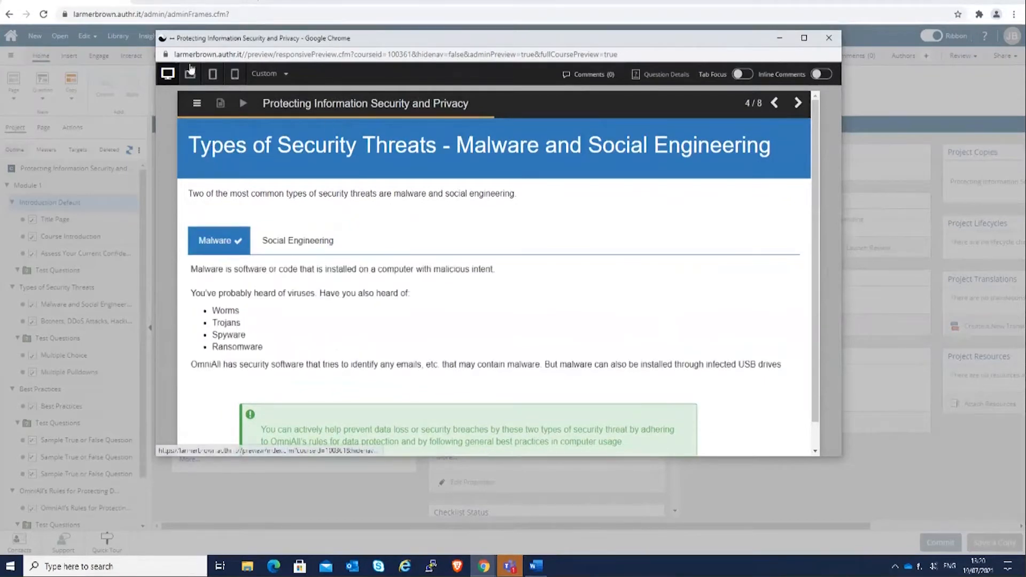
pyautogui.click(308, 241)
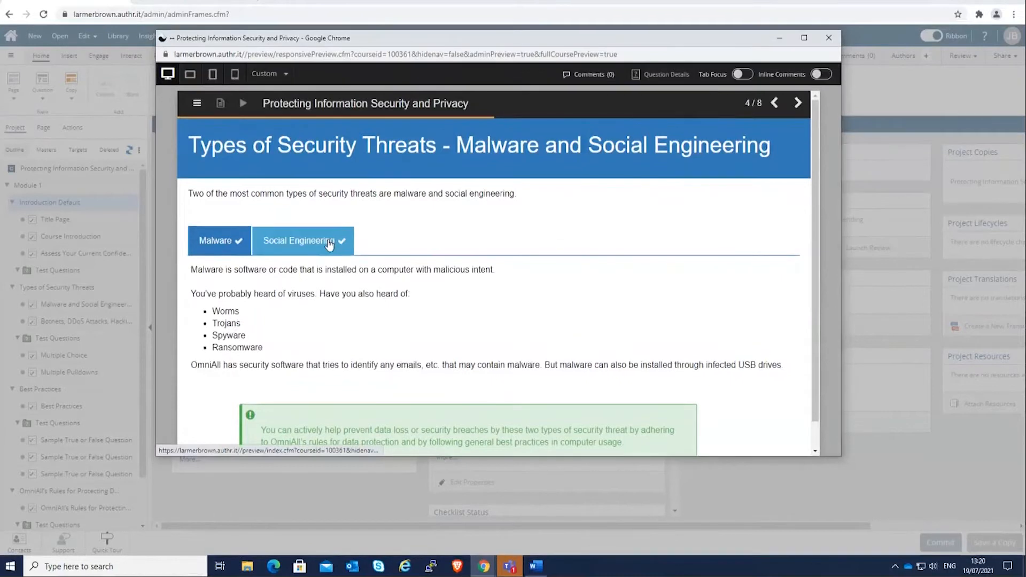
pyautogui.click(236, 242)
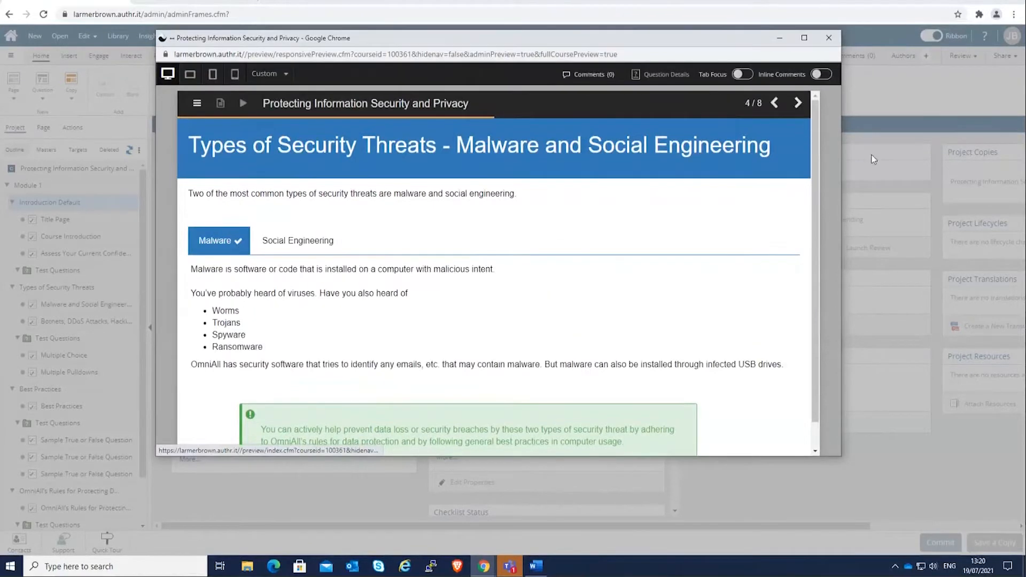
# Step: Page past the Botnets and DDoS Attacks page to Best Practices and examine its full timeline of security recommendations
pyautogui.click(797, 105)
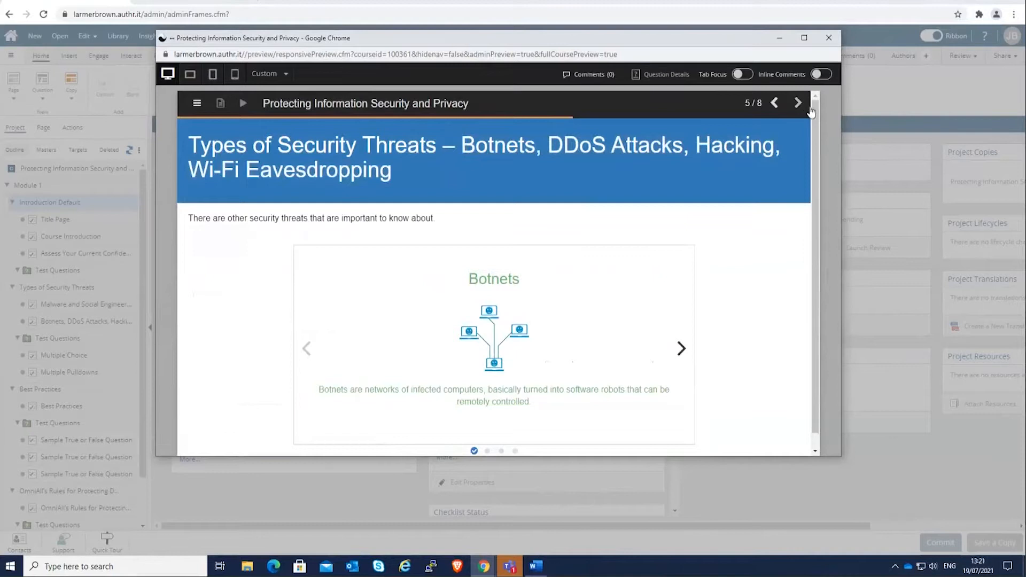
pyautogui.click(798, 103)
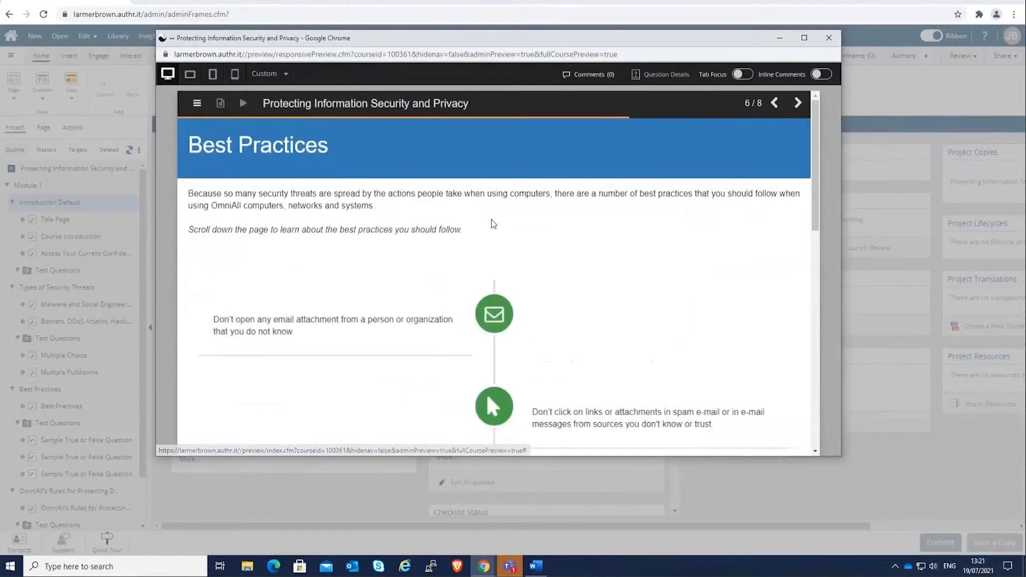
pyautogui.scroll(-2, 408, 197)
pyautogui.scroll(-3, 406, 194)
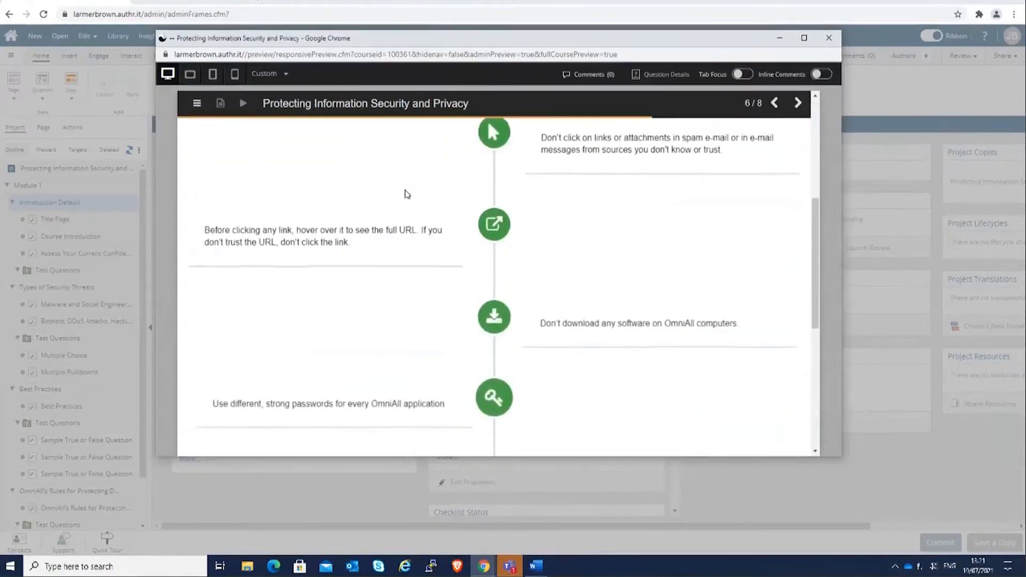
pyautogui.scroll(-5, 406, 192)
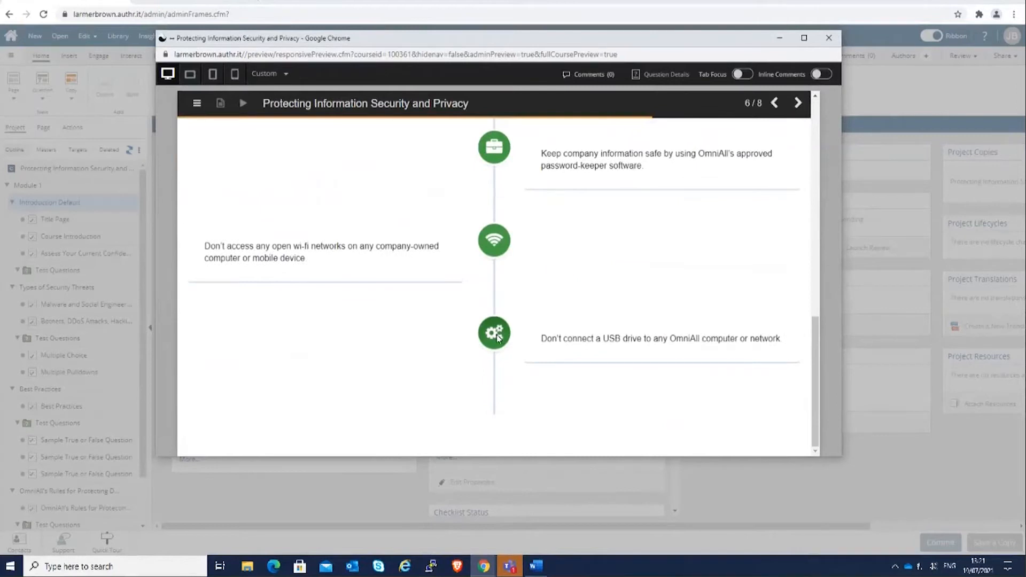
pyautogui.scroll(8, 497, 337)
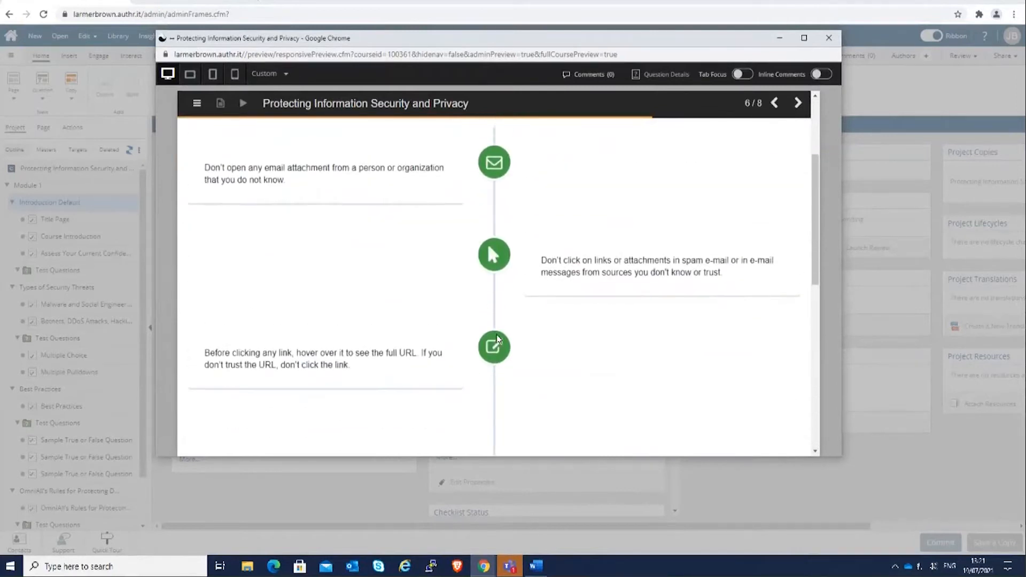
pyautogui.scroll(3, 489, 316)
pyautogui.scroll(-1, 481, 247)
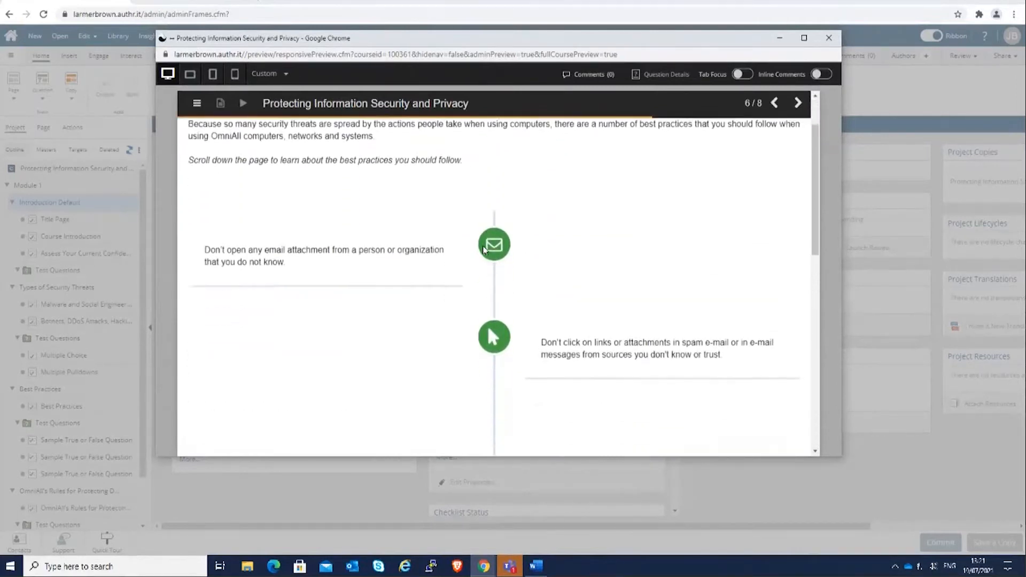
pyautogui.scroll(-1, 484, 249)
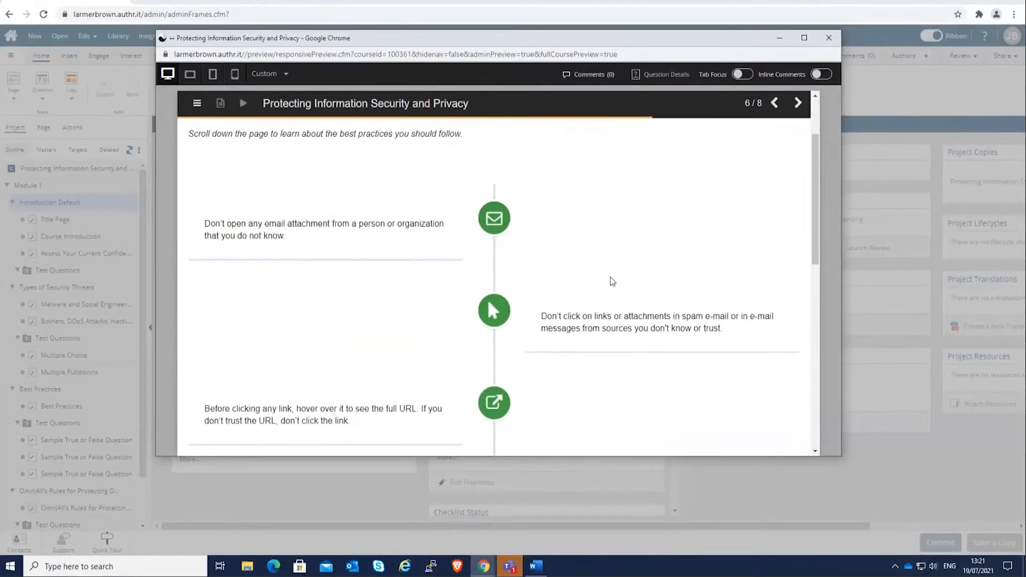
pyautogui.scroll(-6, 521, 244)
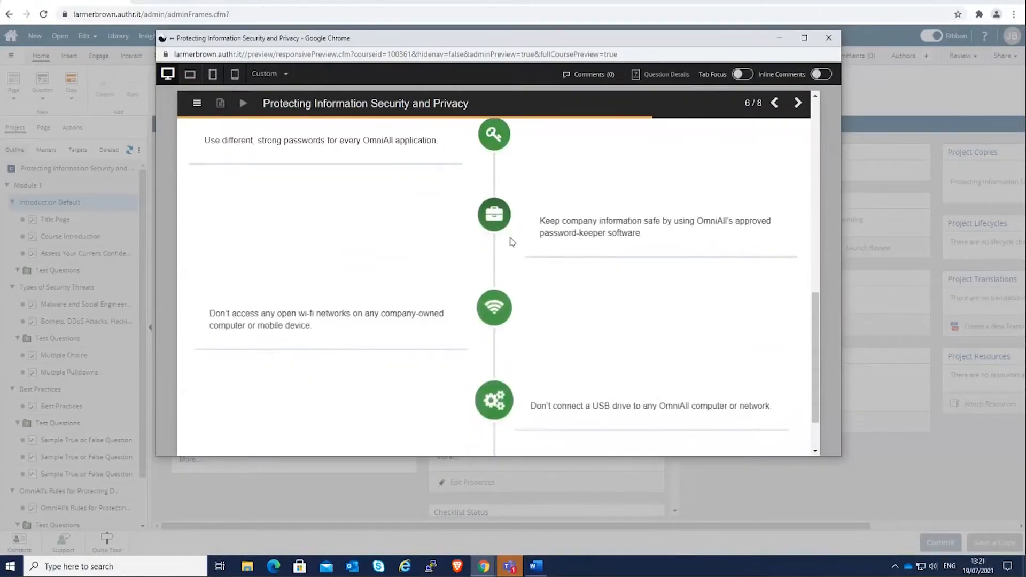
pyautogui.scroll(6, 512, 242)
pyautogui.scroll(3, 481, 160)
# Step: Open the course's page list inside the preview, expand the first module and jump back to the Title Page
pyautogui.click(198, 104)
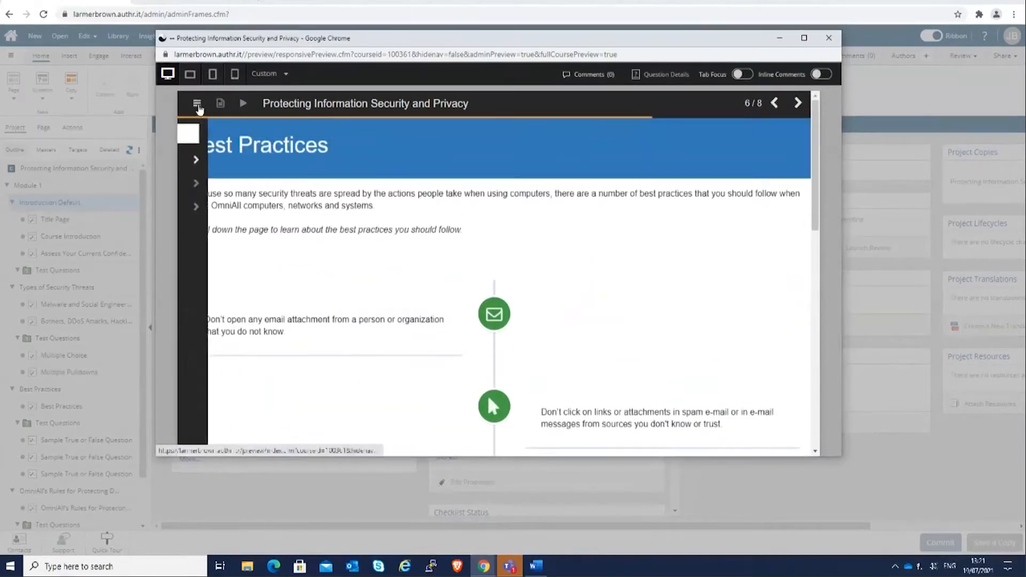
pyautogui.click(230, 161)
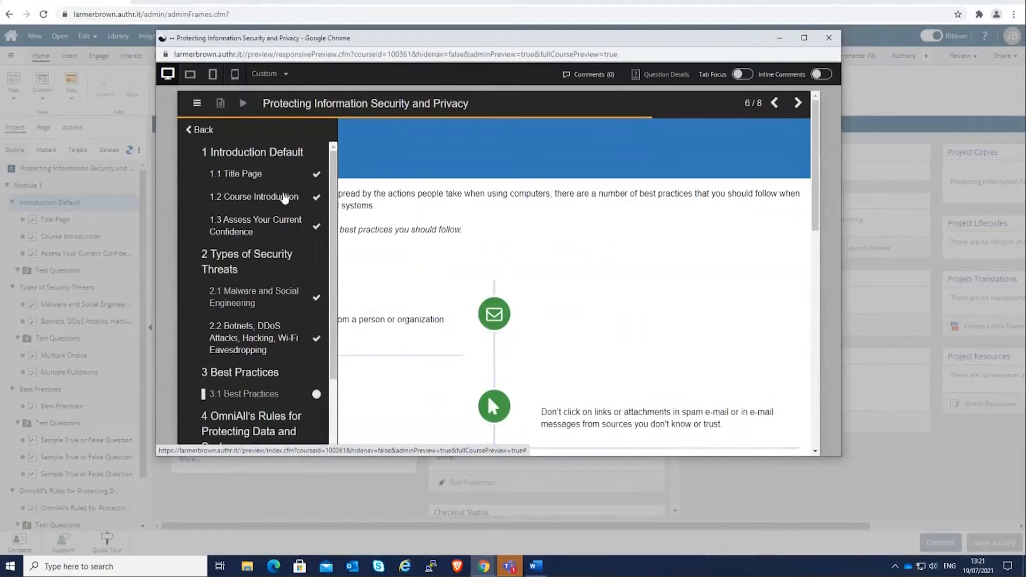
pyautogui.click(256, 175)
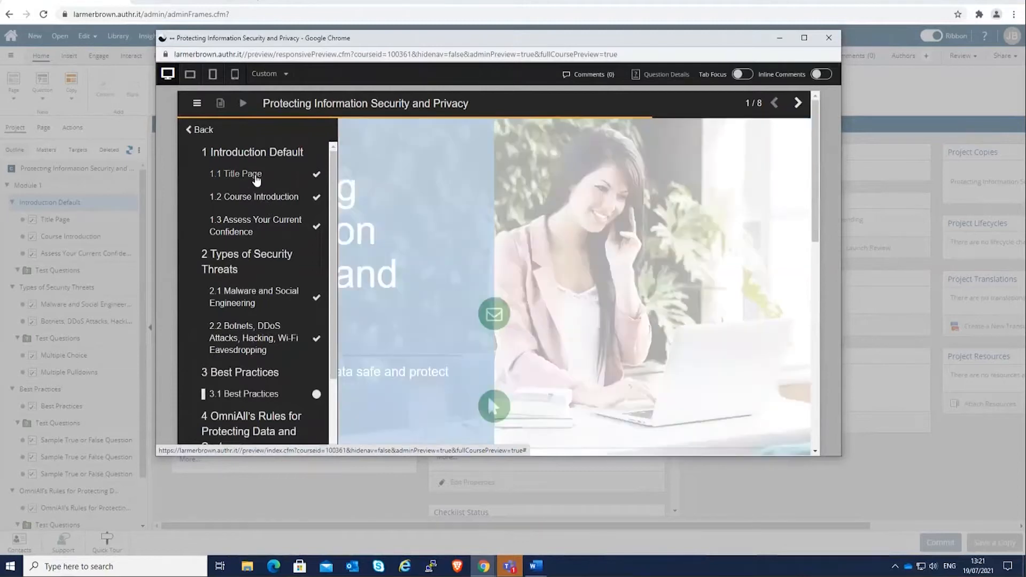
# Step: Set the preview device to iPhone 6/7/8 Plus and check the Title Page and Introduction page in that layout
pyautogui.click(285, 75)
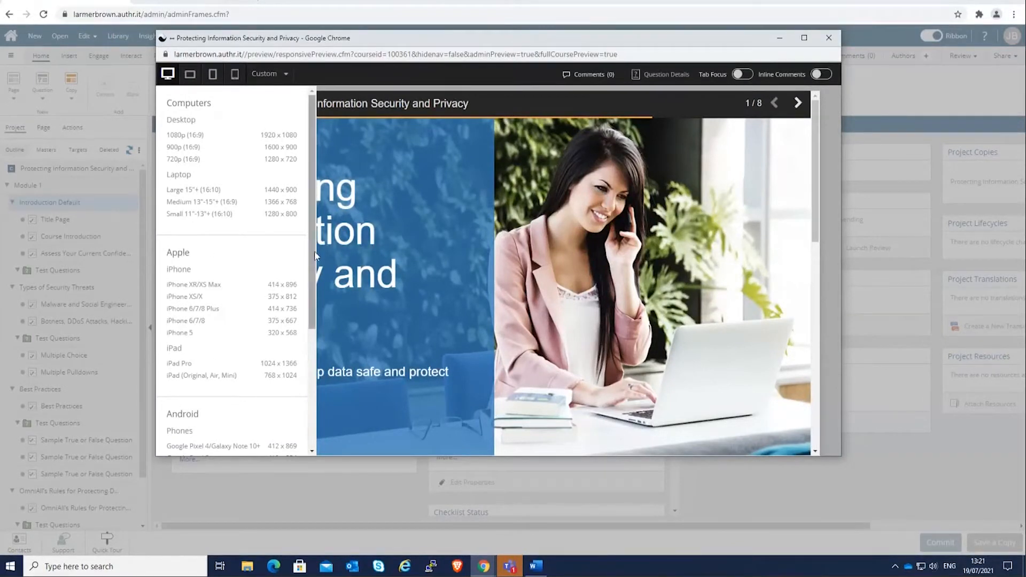
pyautogui.moveTo(312, 256); pyautogui.dragTo(309, 314)
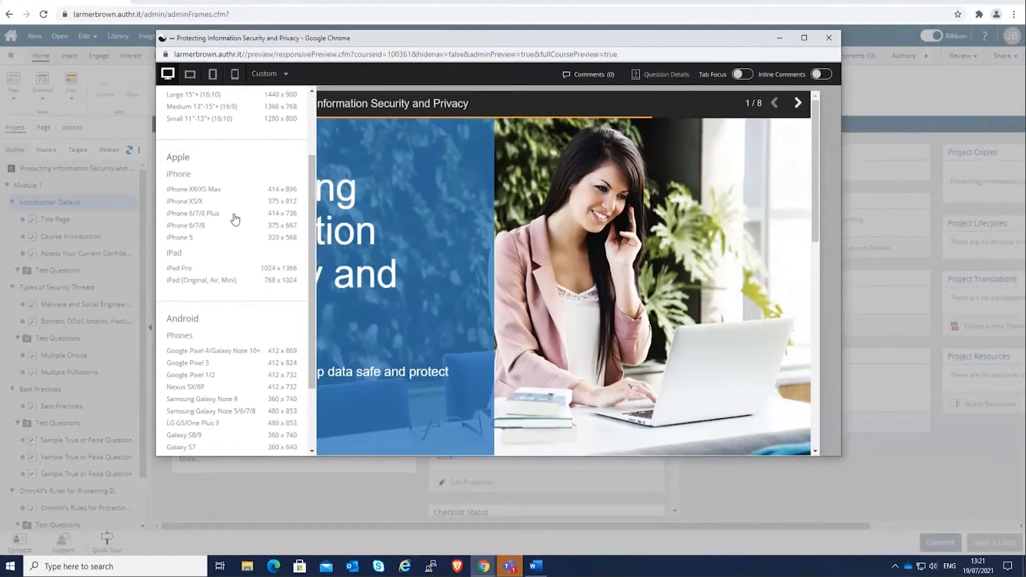
pyautogui.click(275, 214)
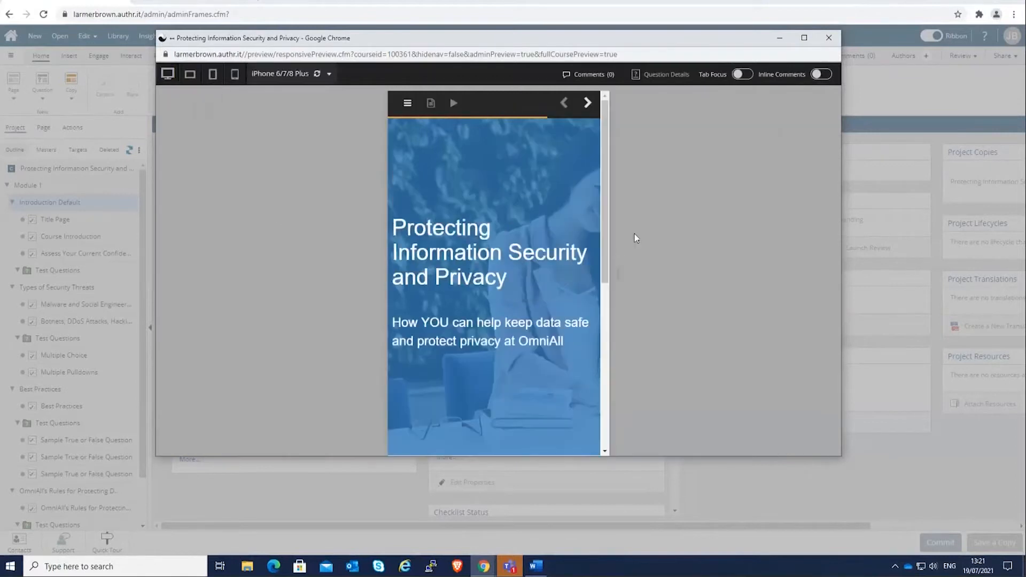
pyautogui.moveTo(603, 141)
pyautogui.mouseDown()
pyautogui.moveTo(611, 284)
pyautogui.moveTo(618, 150)
pyautogui.mouseUp()
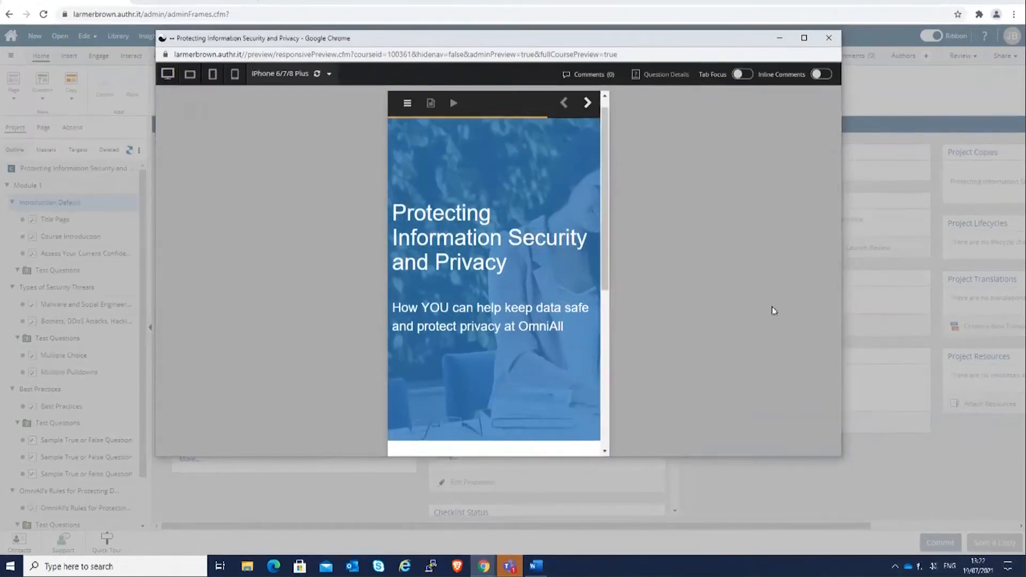
pyautogui.click(590, 103)
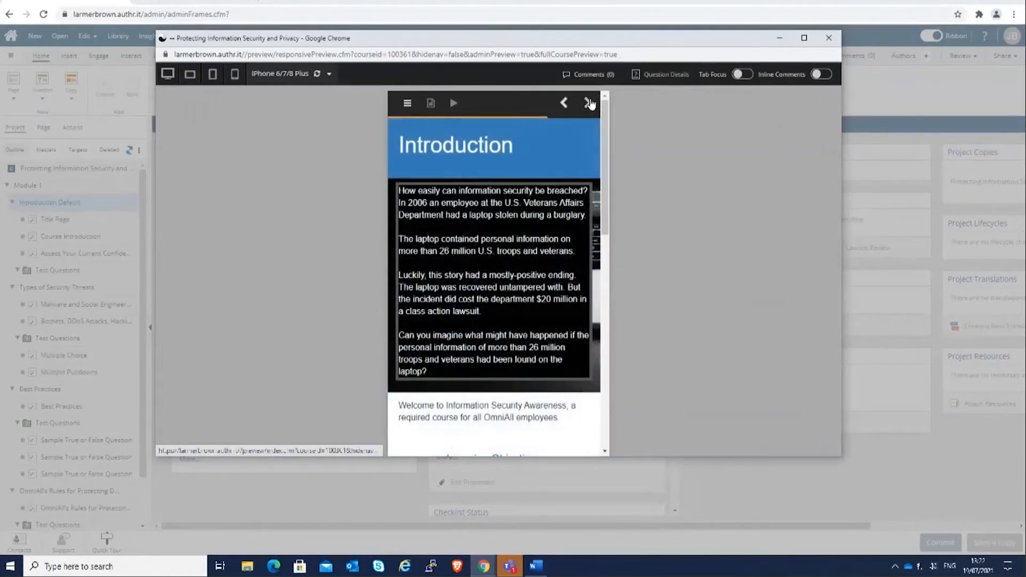
# Step: Compare the Introduction page's text and Learning Objectives section between the desktop and iPhone 6/7/8 Plus layouts
pyautogui.moveTo(605, 139); pyautogui.dragTo(614, 253)
pyautogui.click(168, 73)
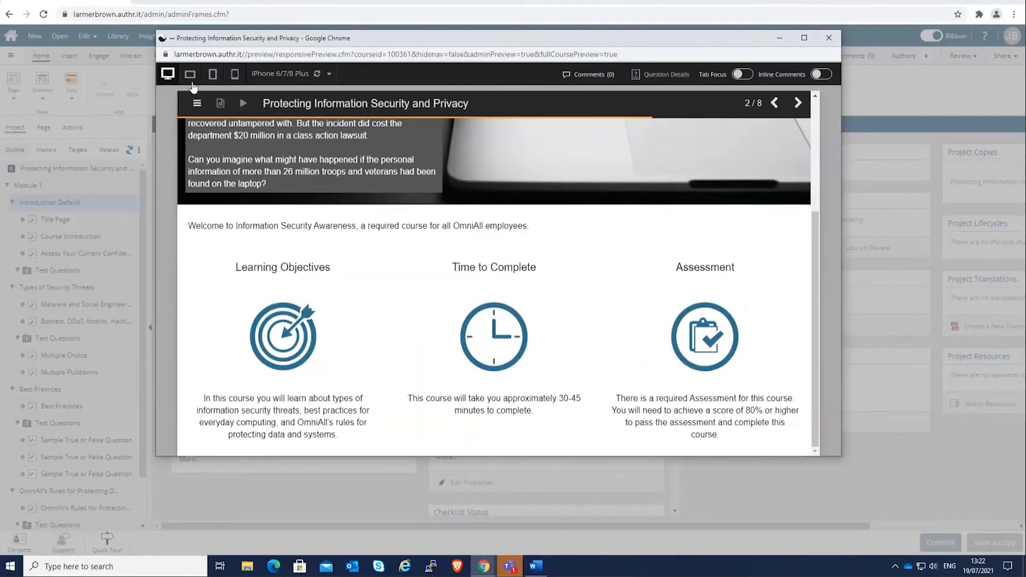
pyautogui.click(288, 74)
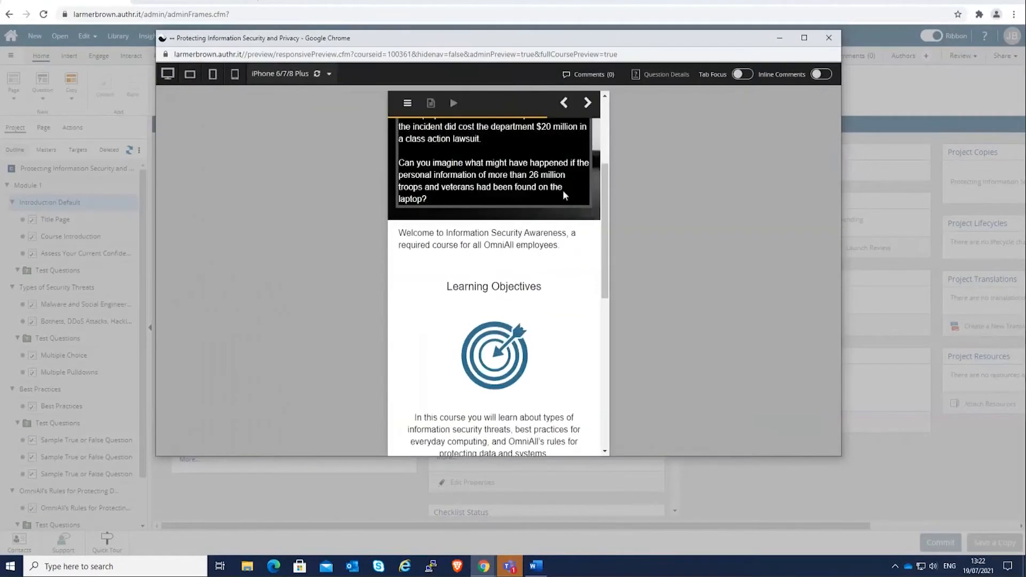
pyautogui.moveTo(603, 219)
pyautogui.mouseDown()
pyautogui.moveTo(603, 155)
pyautogui.moveTo(601, 320)
pyautogui.moveTo(625, 229)
pyautogui.moveTo(614, 188)
pyautogui.moveTo(610, 216)
pyautogui.mouseUp()
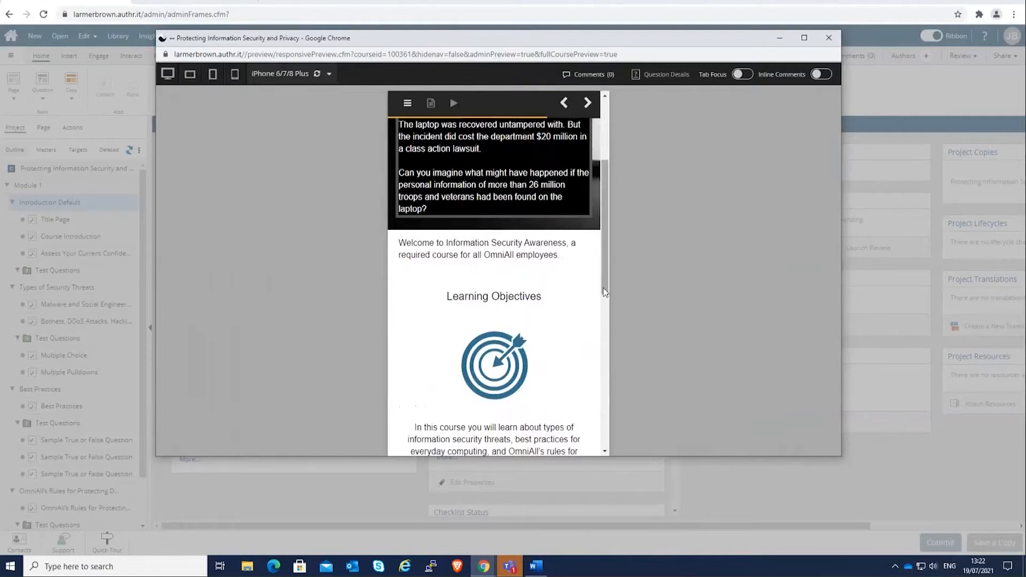
pyautogui.scroll(-1, 605, 292)
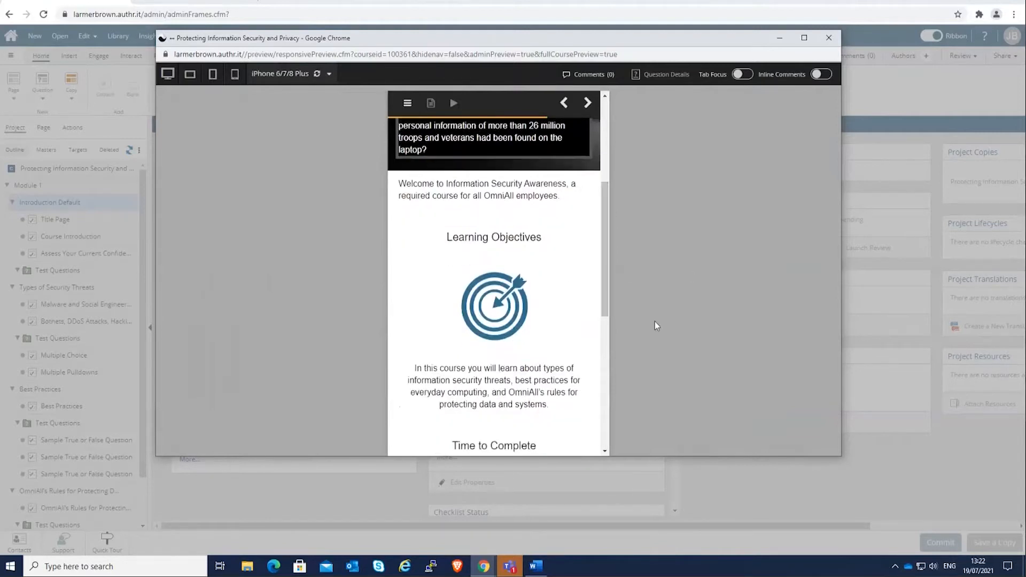
pyautogui.moveTo(607, 311); pyautogui.dragTo(611, 258)
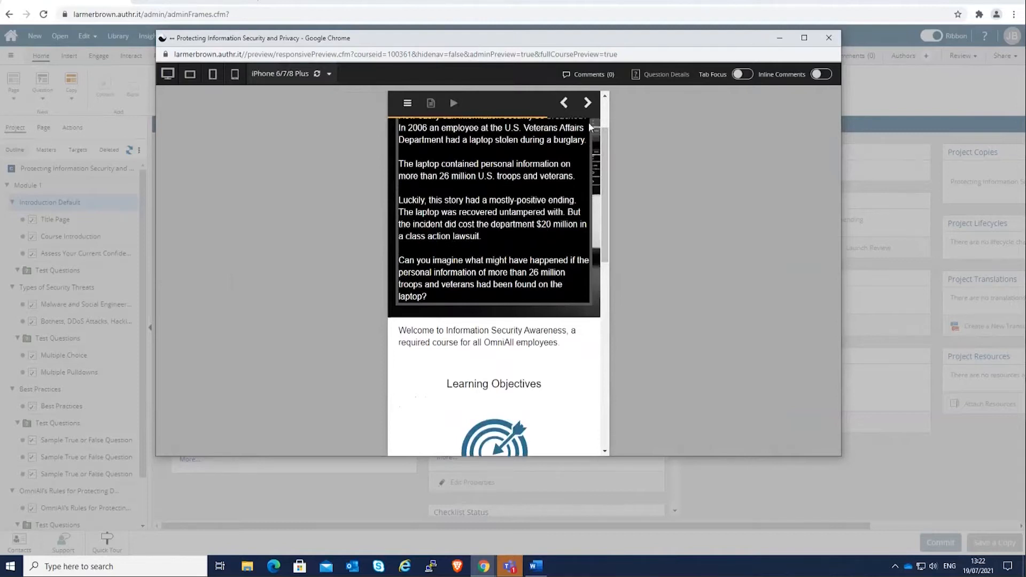
# Step: Advance to the self-rating page, submit the confidence sliders as completed and dismiss the feedback message
pyautogui.click(588, 105)
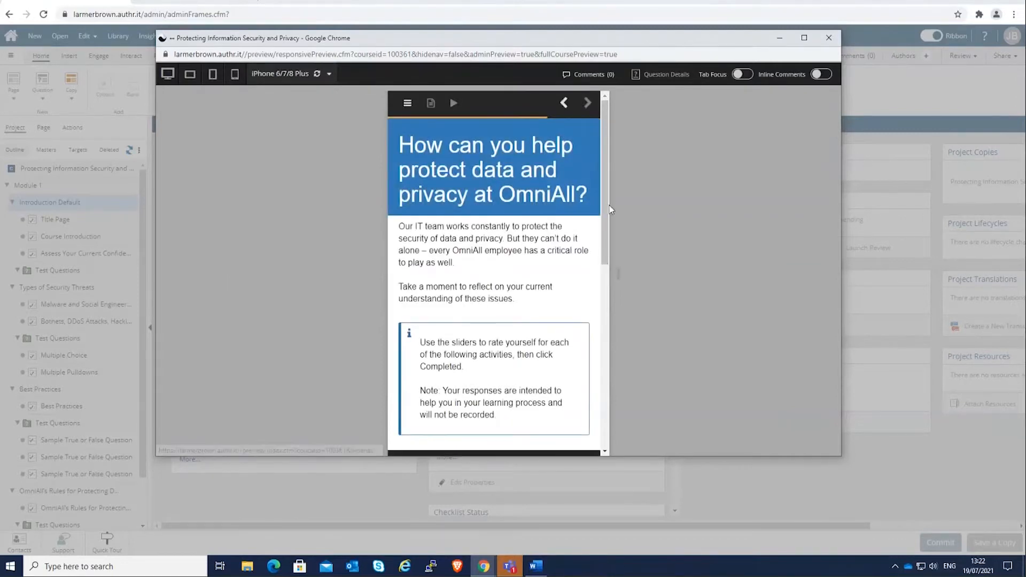
pyautogui.moveTo(603, 249); pyautogui.dragTo(613, 434)
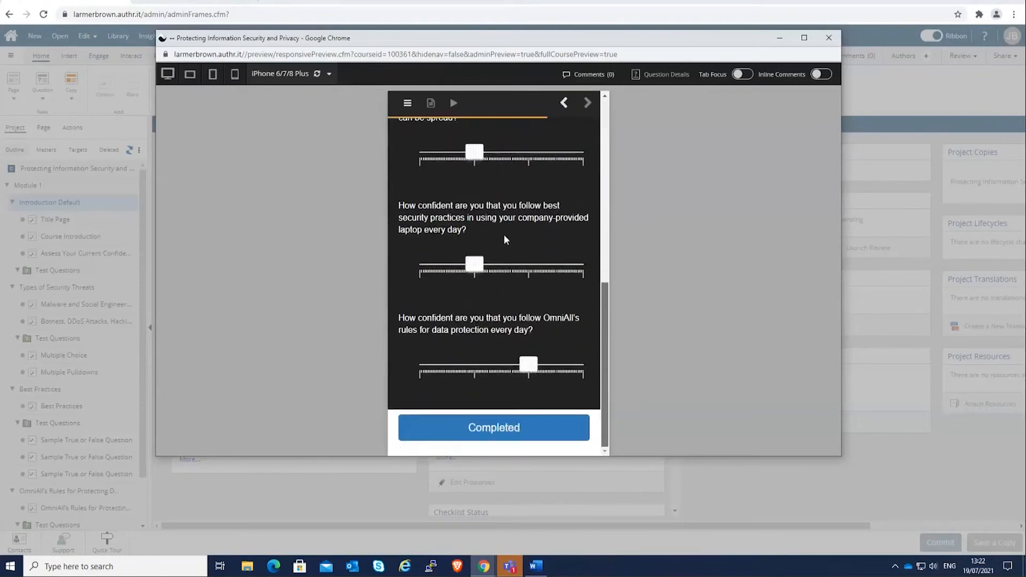
pyautogui.click(529, 427)
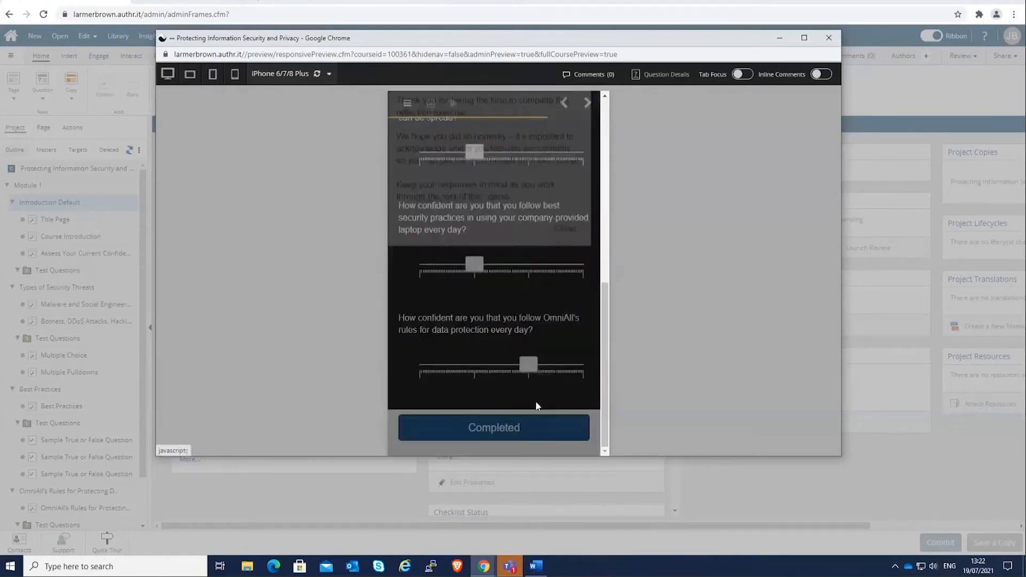
pyautogui.click(567, 267)
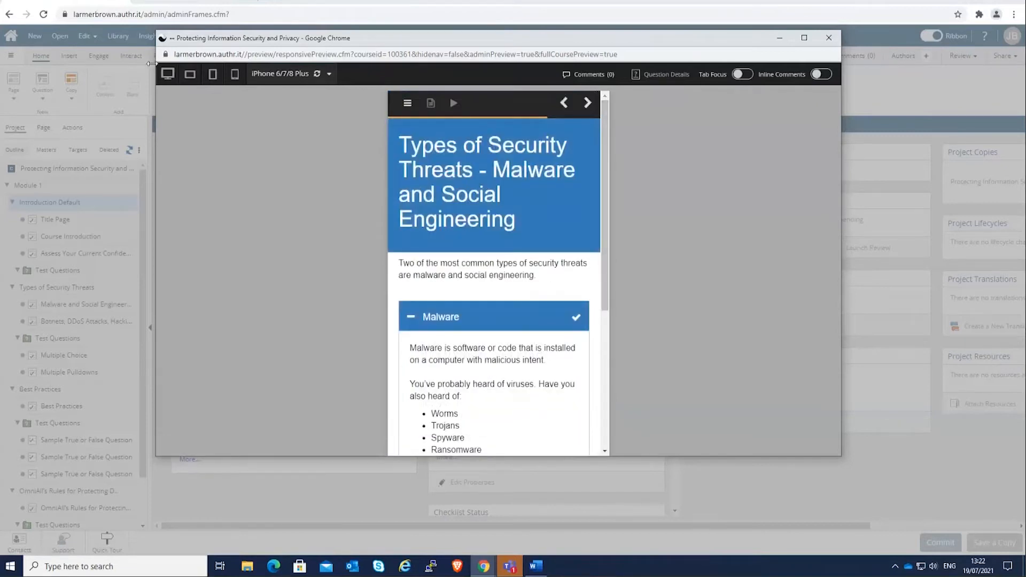
# Step: Compare the Malware and Social Engineering page in the desktop layout and in the iPhone 6/7/8 Plus portrait and landscape layouts
pyautogui.click(167, 75)
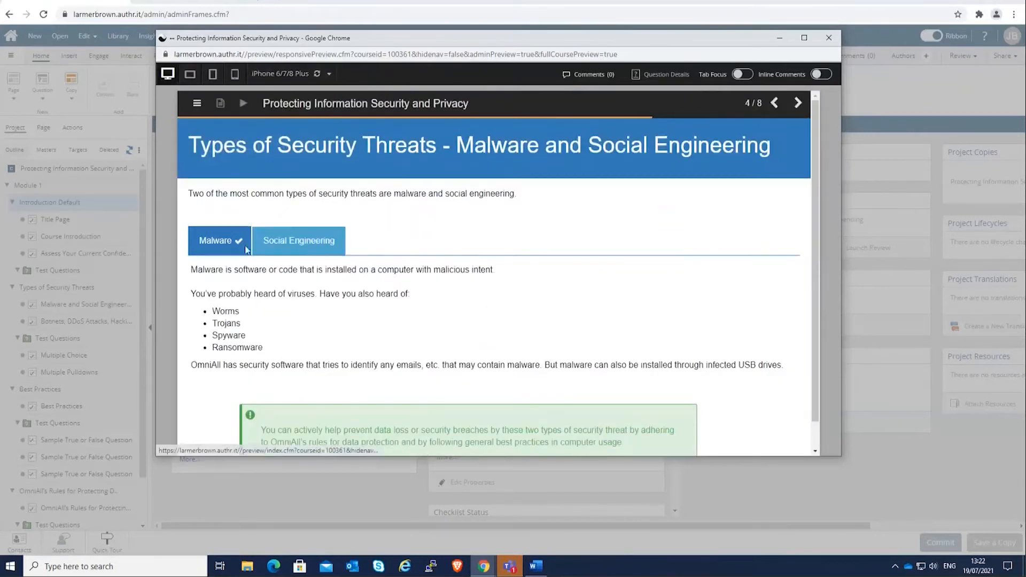
pyautogui.click(234, 75)
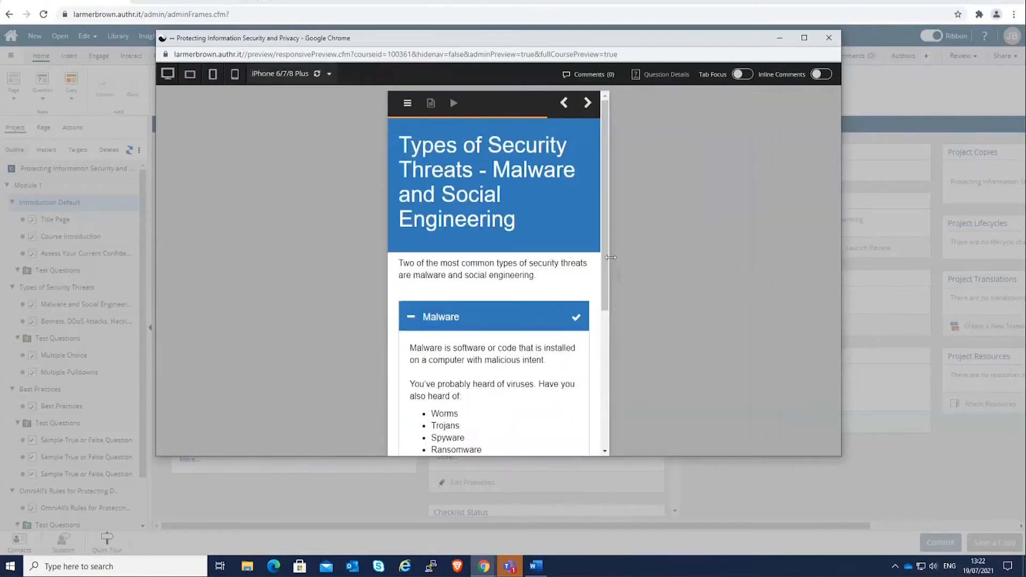
pyautogui.moveTo(607, 278); pyautogui.dragTo(617, 220)
pyautogui.click(317, 74)
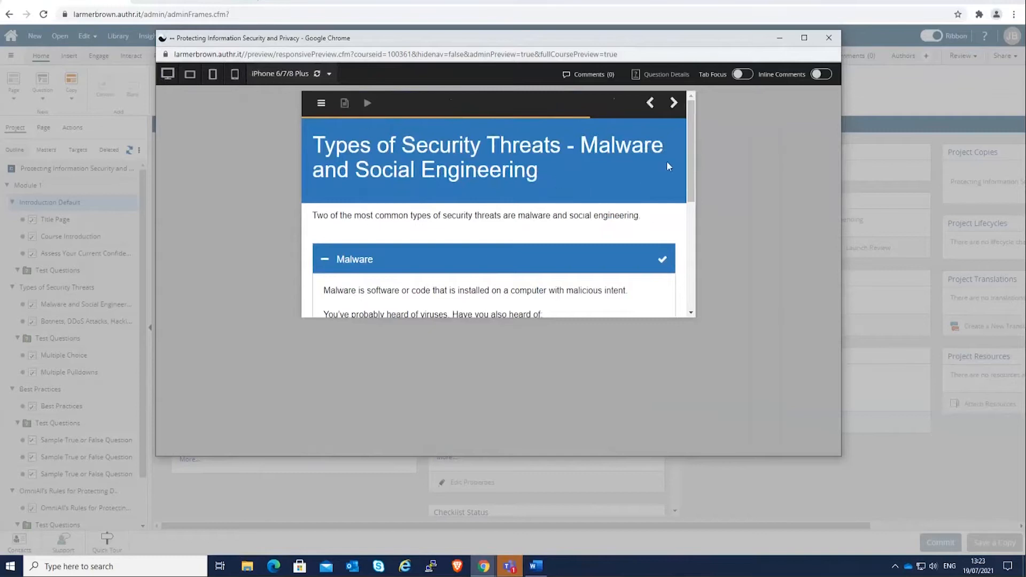
pyautogui.moveTo(692, 153); pyautogui.dragTo(695, 286)
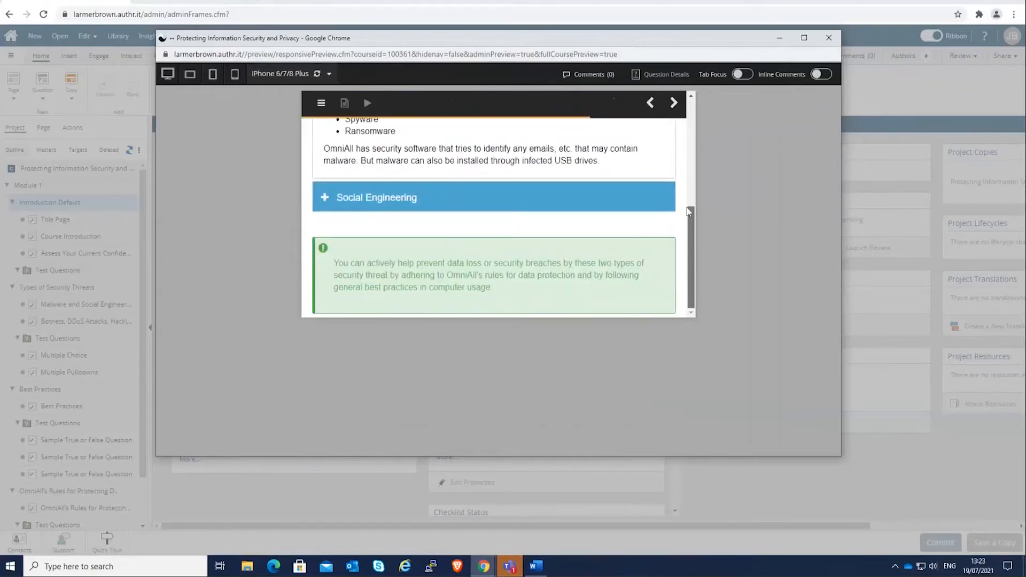
pyautogui.moveTo(689, 212); pyautogui.dragTo(672, 123)
# Step: Return the preview to the desktop layout, page forward to Best Practices and view its timeline
pyautogui.click(167, 75)
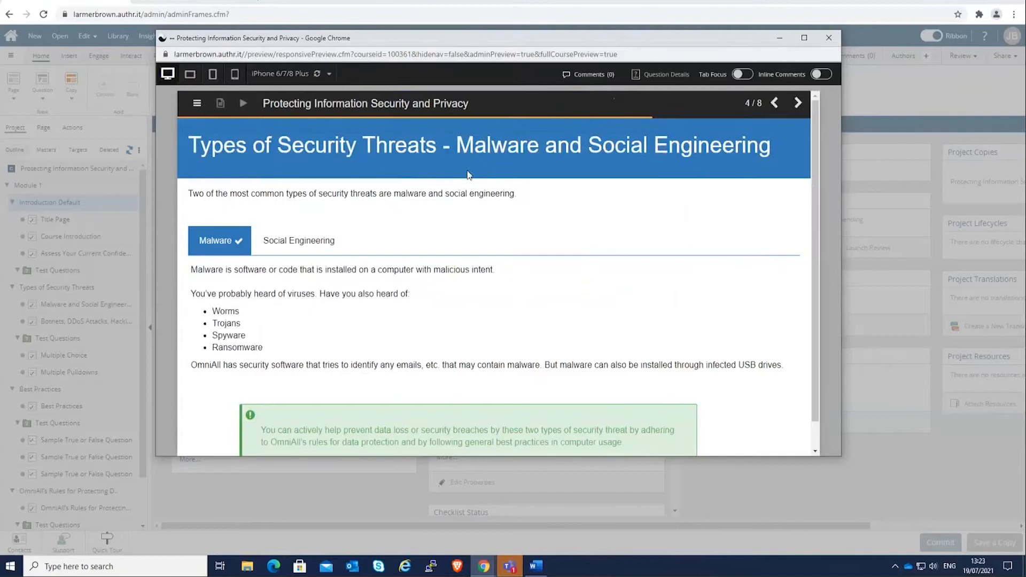
pyautogui.click(798, 104)
pyautogui.click(798, 104)
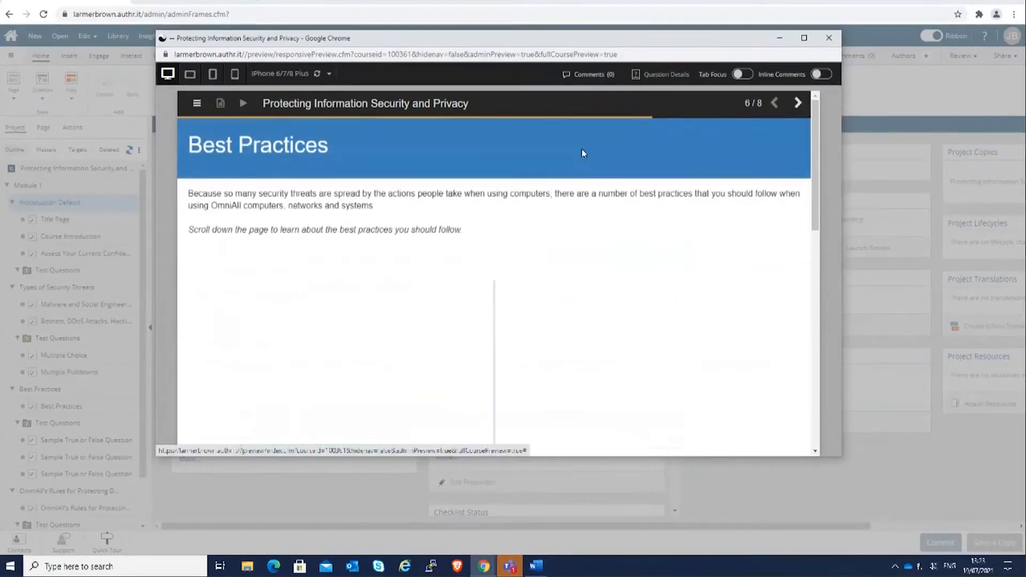
pyautogui.scroll(-8, 582, 153)
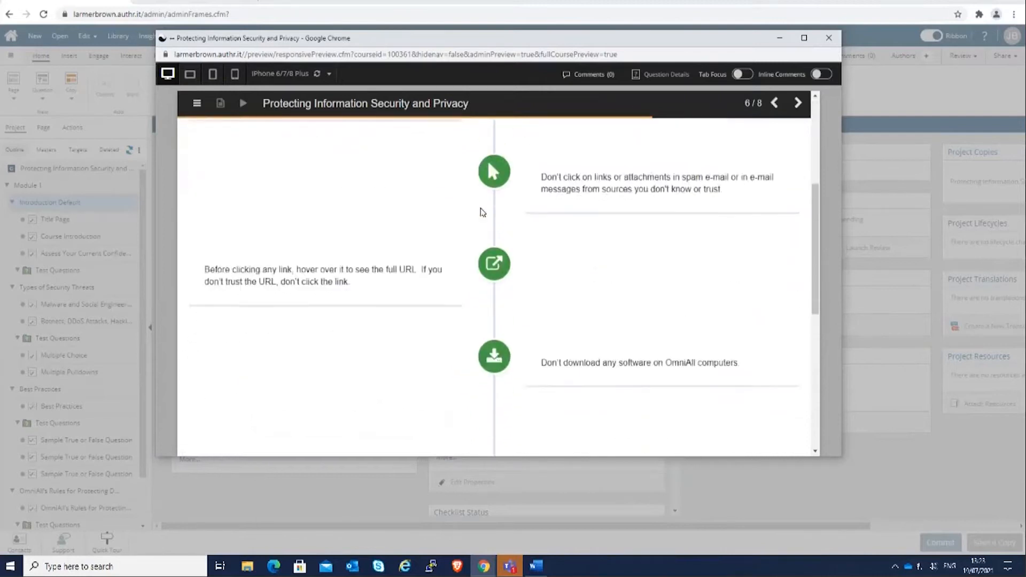
pyautogui.scroll(2, 483, 212)
# Step: Check the Best Practices timeline in the iPhone 6/7/8 Plus layout and close the course preview
pyautogui.click(291, 74)
pyautogui.moveTo(600, 172)
pyautogui.mouseDown()
pyautogui.moveTo(605, 239)
pyautogui.moveTo(604, 178)
pyautogui.mouseUp()
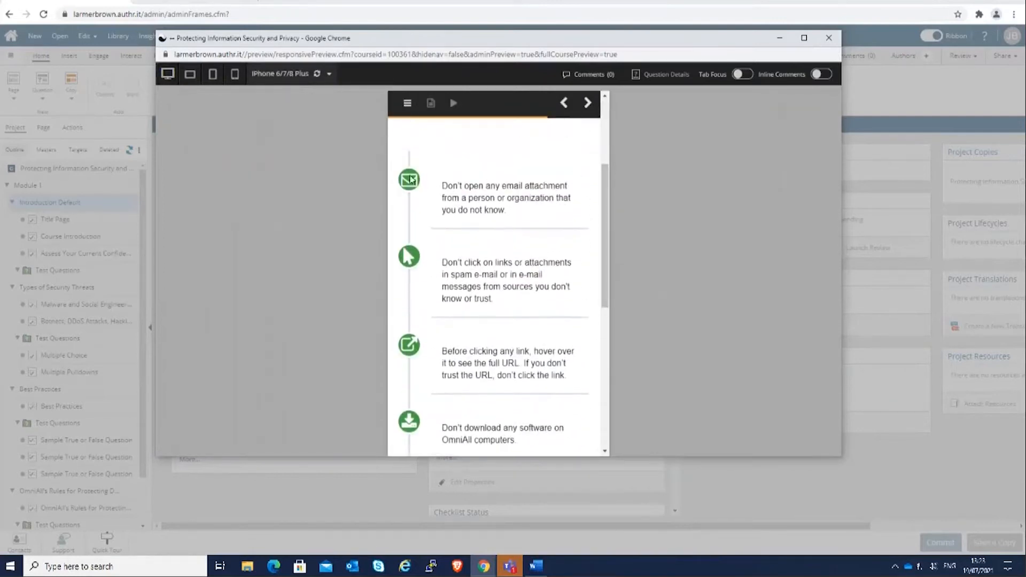
pyautogui.moveTo(601, 241); pyautogui.dragTo(619, 178)
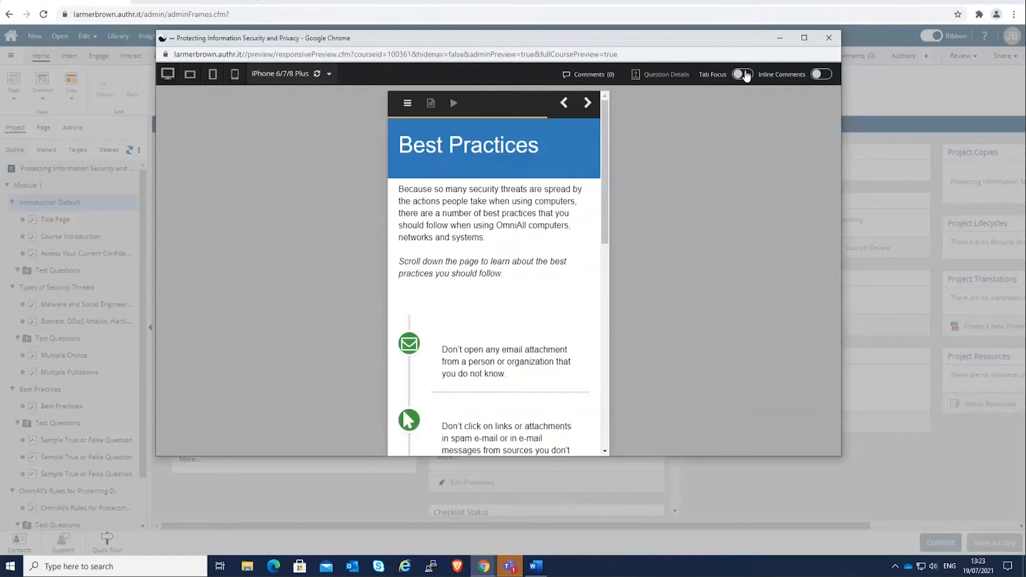
pyautogui.click(830, 37)
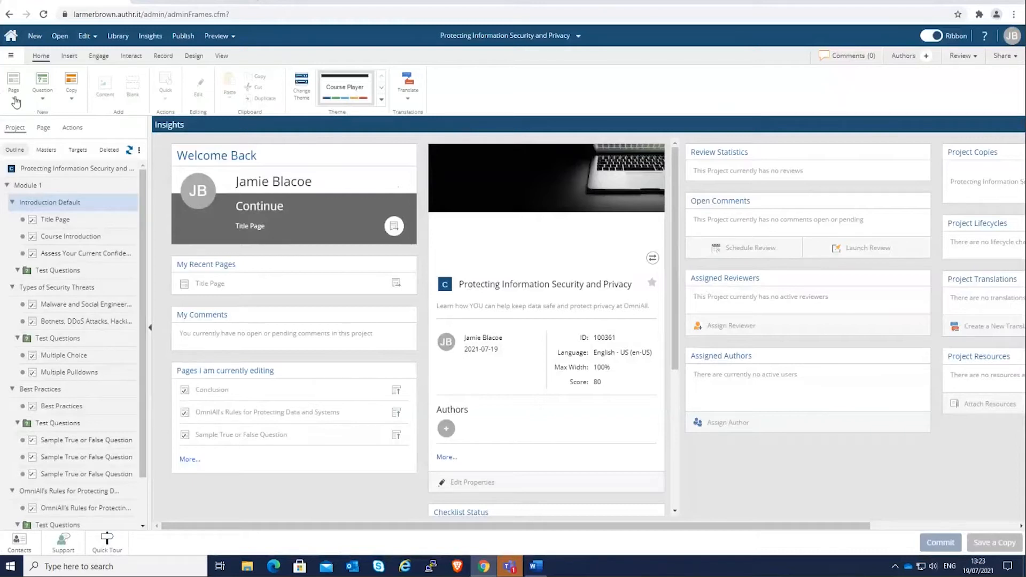
# Step: Create a new project by importing the PowerPoint file Test Import.pptx from the Desktop
pyautogui.click(35, 37)
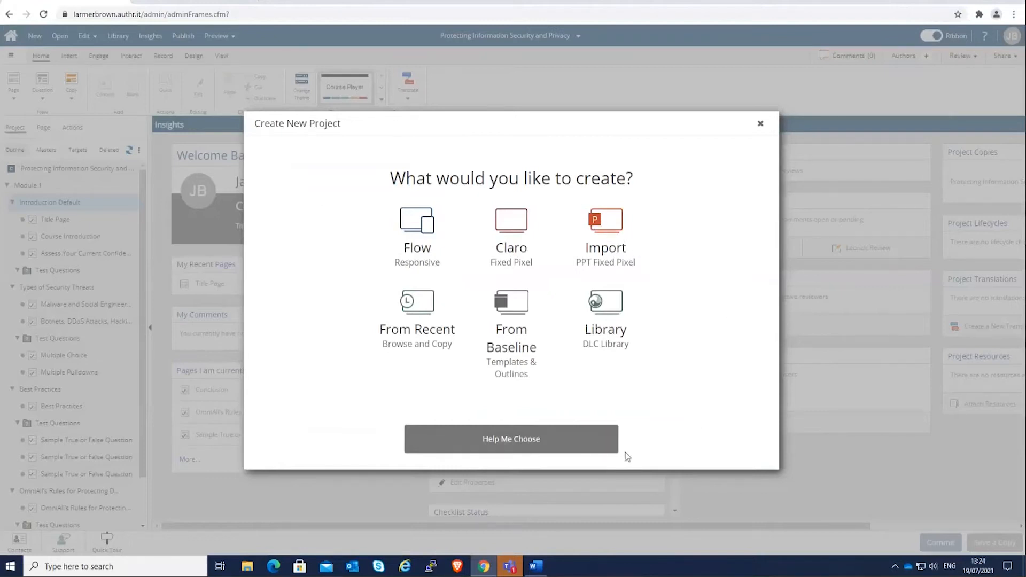
pyautogui.click(607, 231)
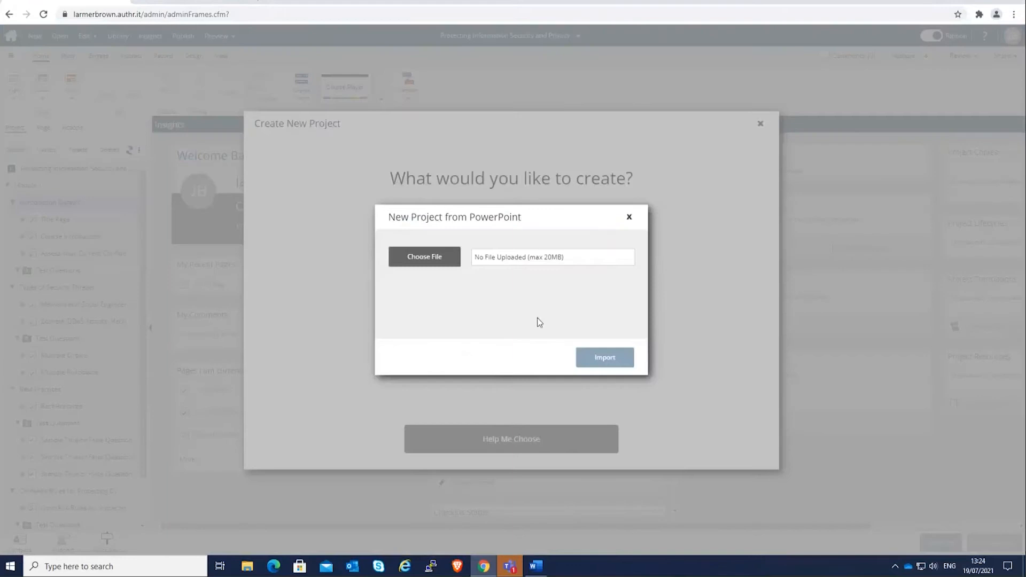
pyautogui.click(439, 257)
pyautogui.click(154, 70)
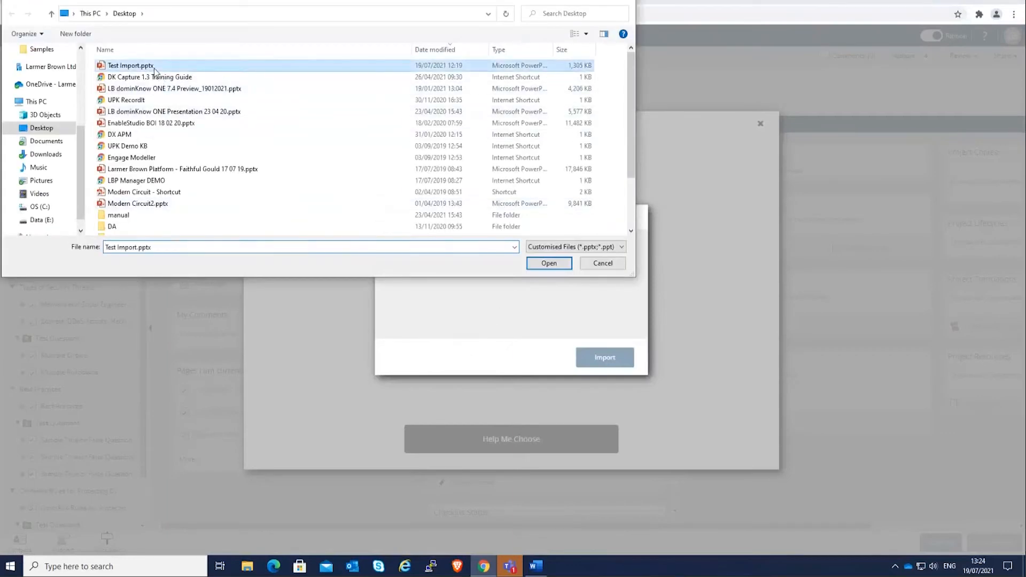
pyautogui.click(545, 264)
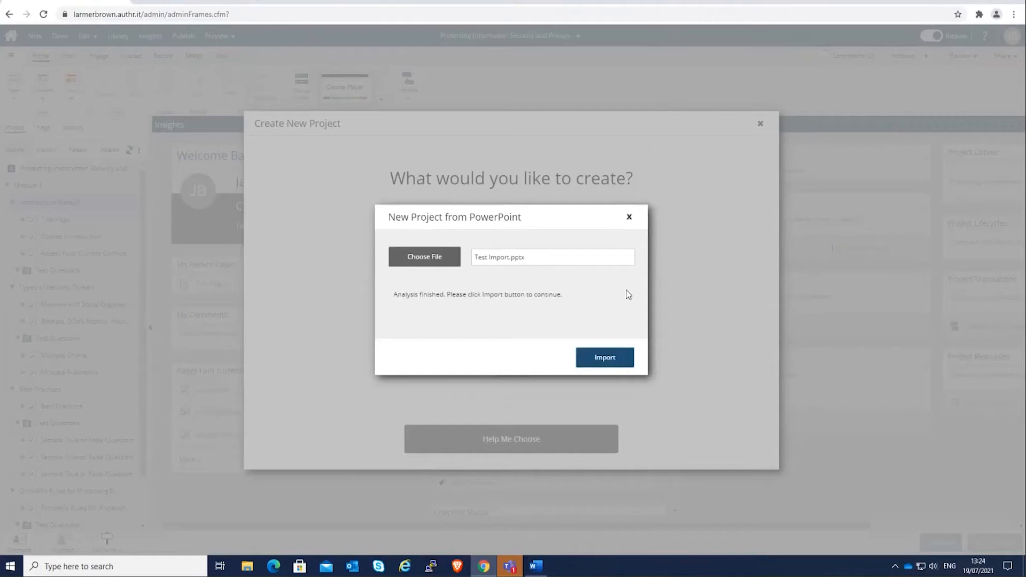
pyautogui.click(607, 359)
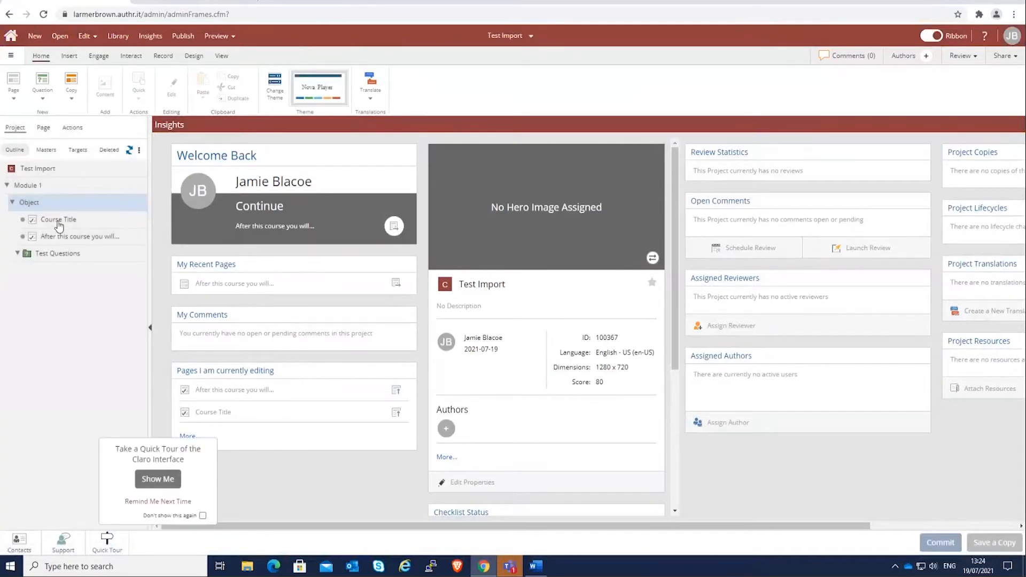
# Step: Open the imported Course Title and "After this course you will..." pages and inspect their text and image elements
pyautogui.click(58, 221)
pyautogui.click(458, 247)
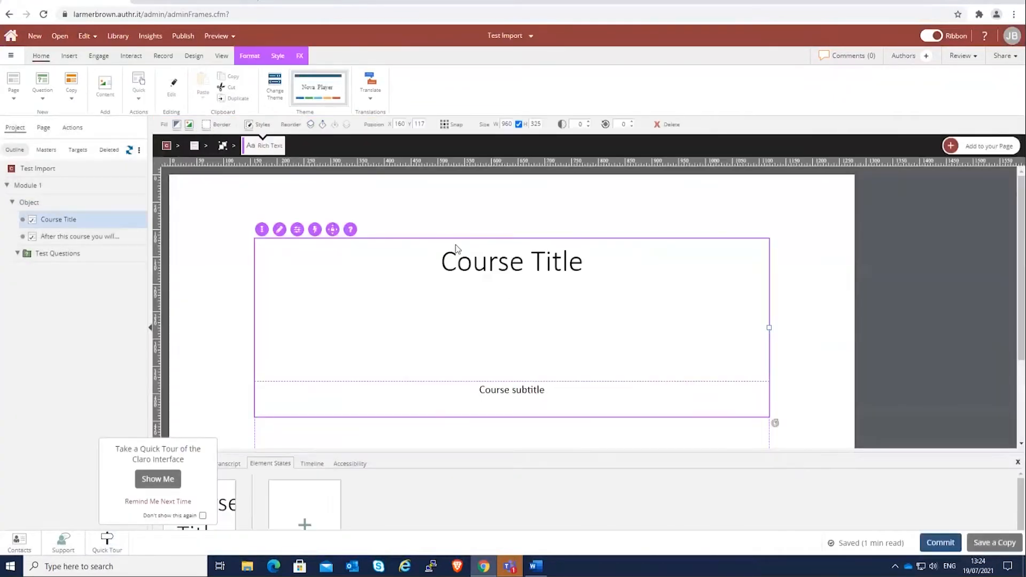
pyautogui.click(111, 238)
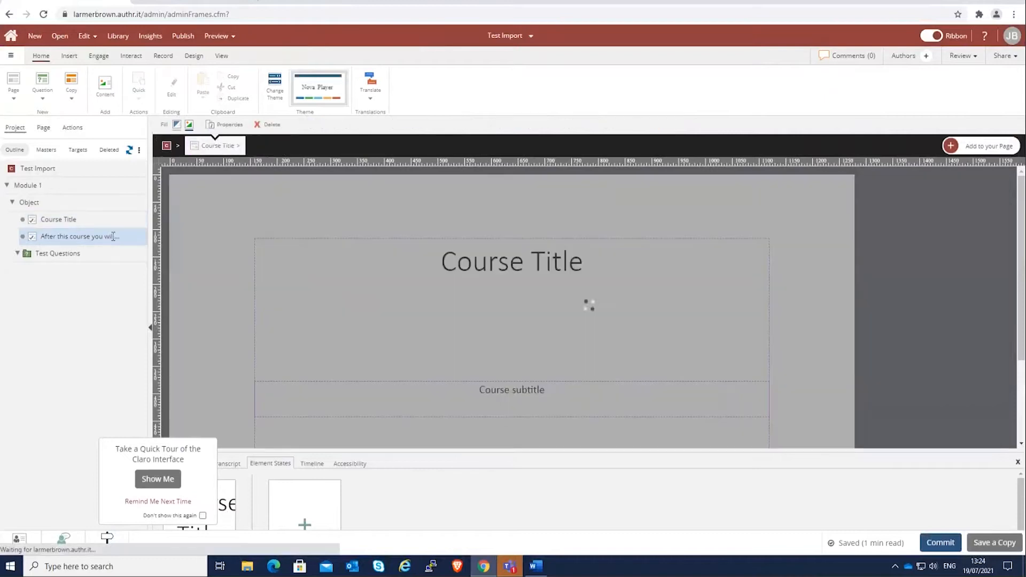
pyautogui.click(319, 247)
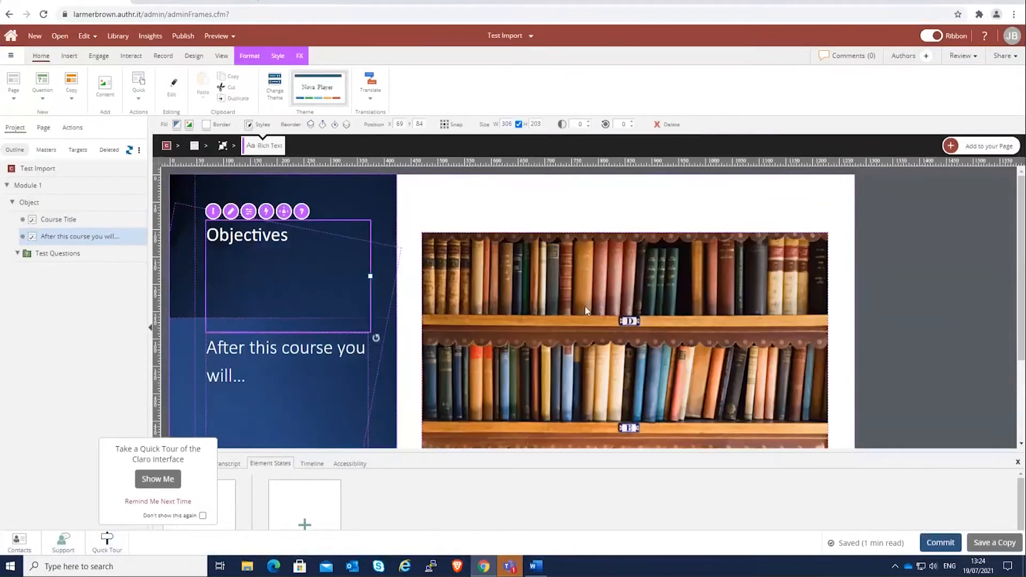
pyautogui.click(544, 282)
pyautogui.scroll(-2, 544, 282)
pyautogui.scroll(2, 435, 274)
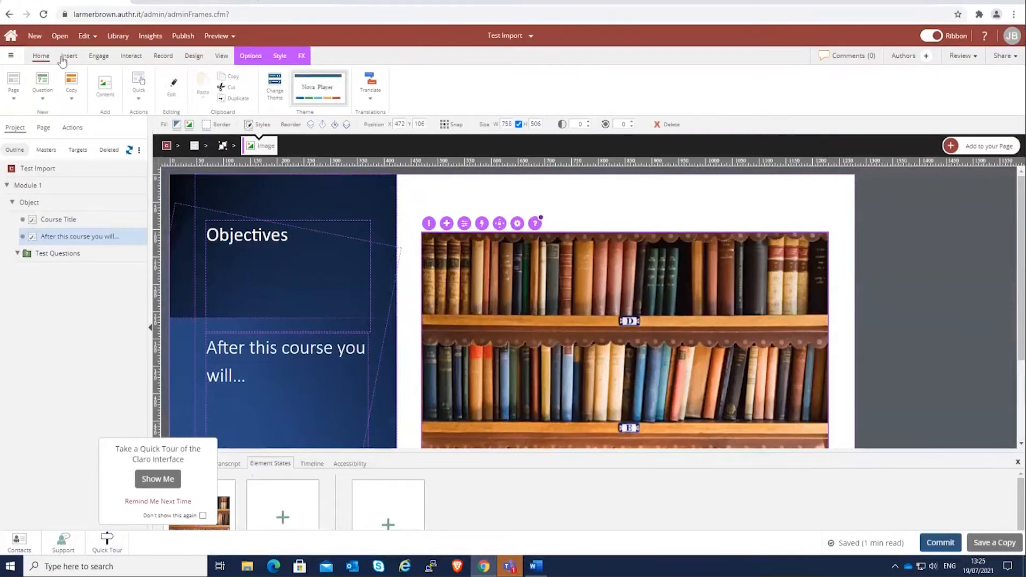
# Step: Create a new project from the BASELINE V1.0 baseline, titled with the author's first name in possessive form plus "course"
pyautogui.click(36, 41)
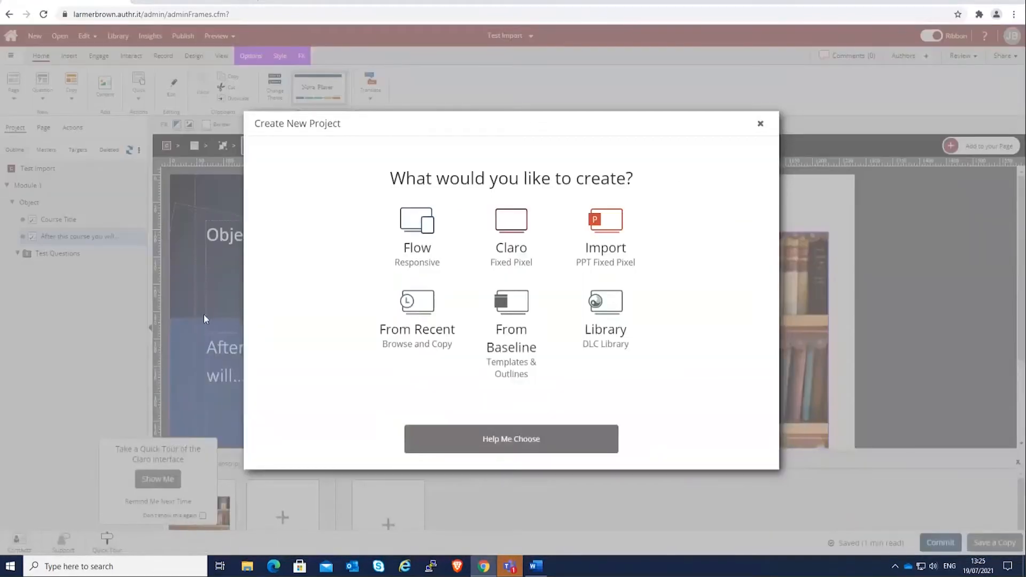
pyautogui.click(510, 313)
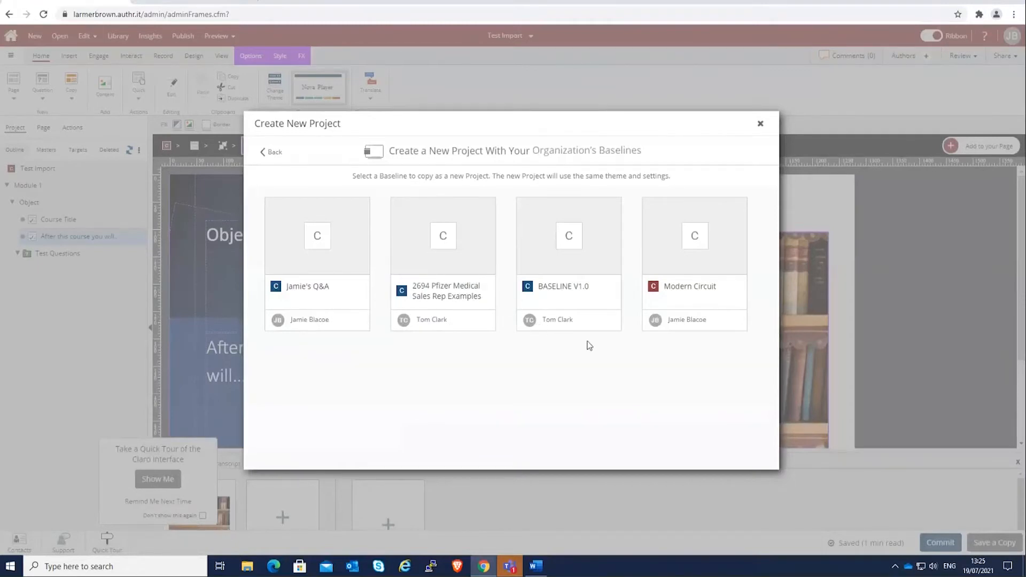
pyautogui.click(576, 240)
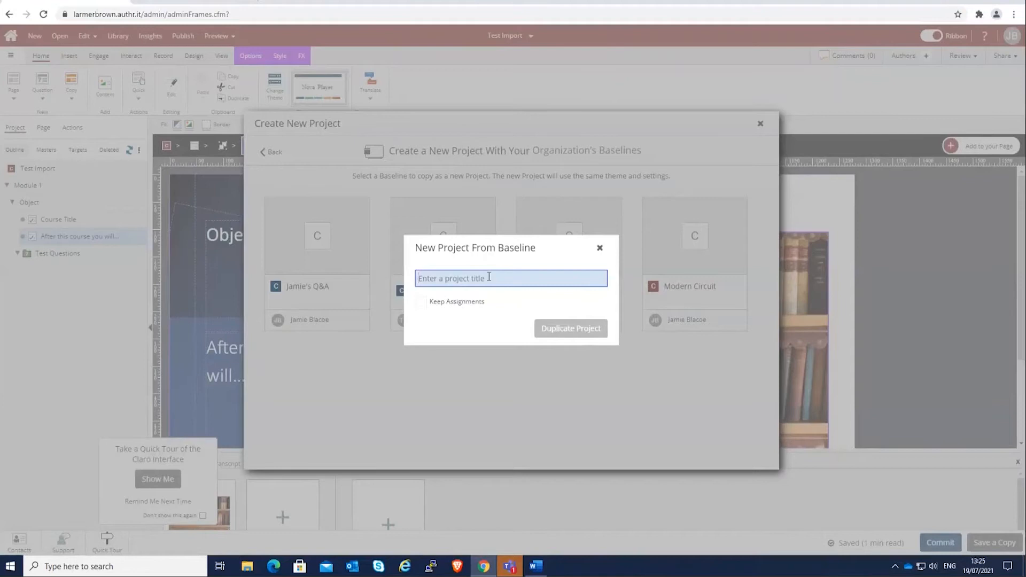
pyautogui.write("Jamie's cour")
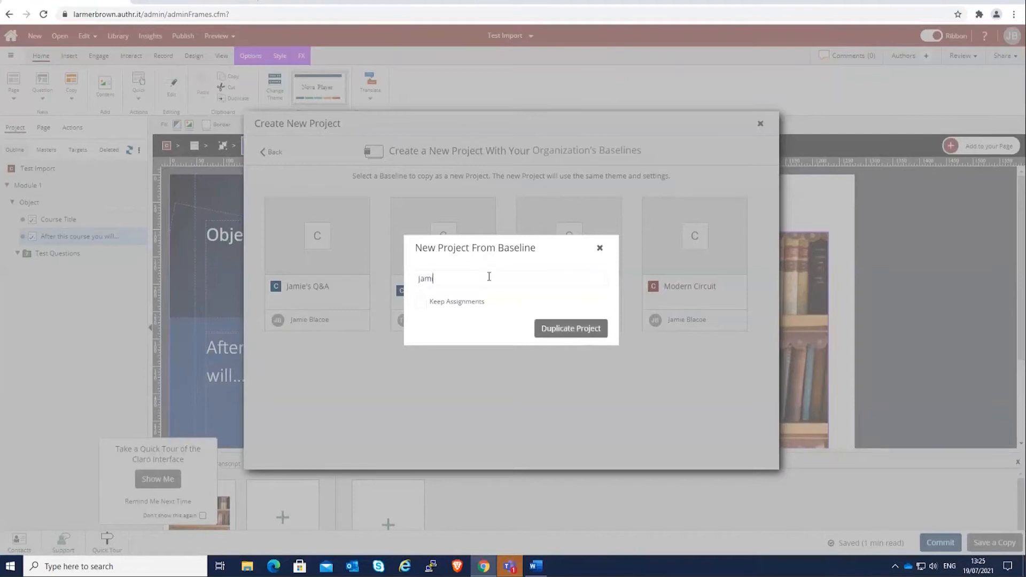
pyautogui.write('se')
pyautogui.click(568, 332)
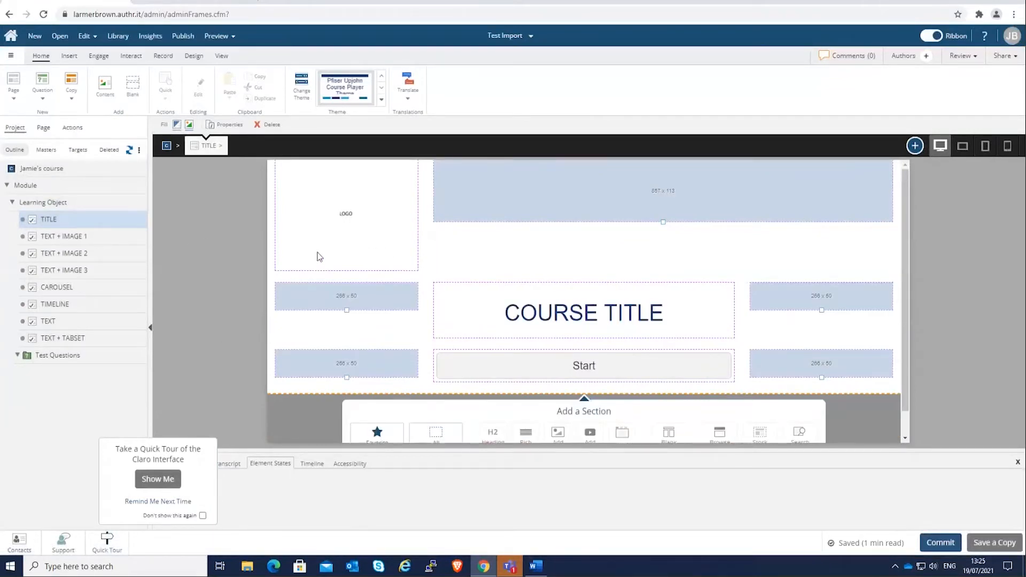
# Step: Examine the new project's TITLE page and open its TEXT + IMAGE 1 page
pyautogui.scroll(-1, 341, 242)
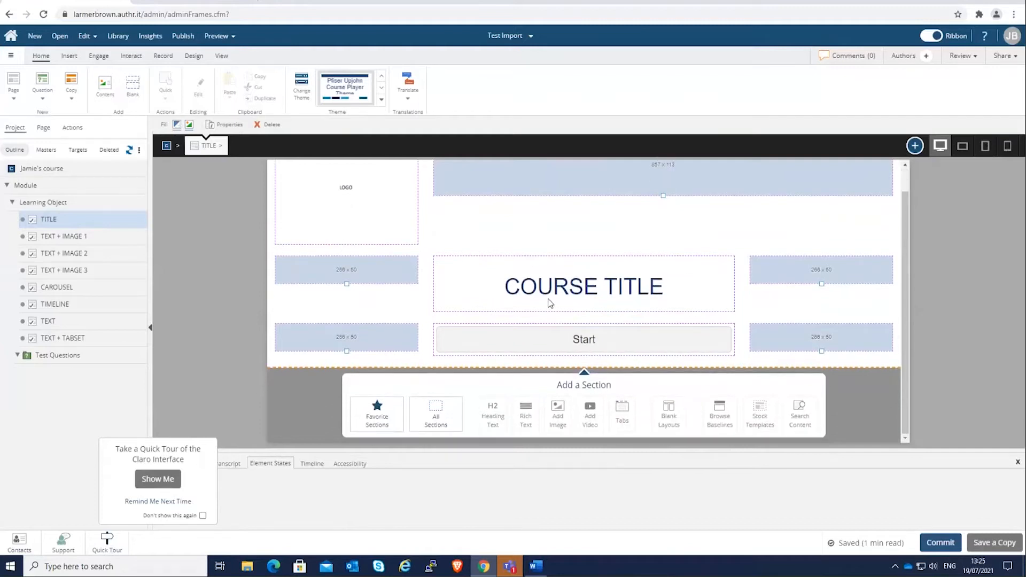
pyautogui.click(74, 238)
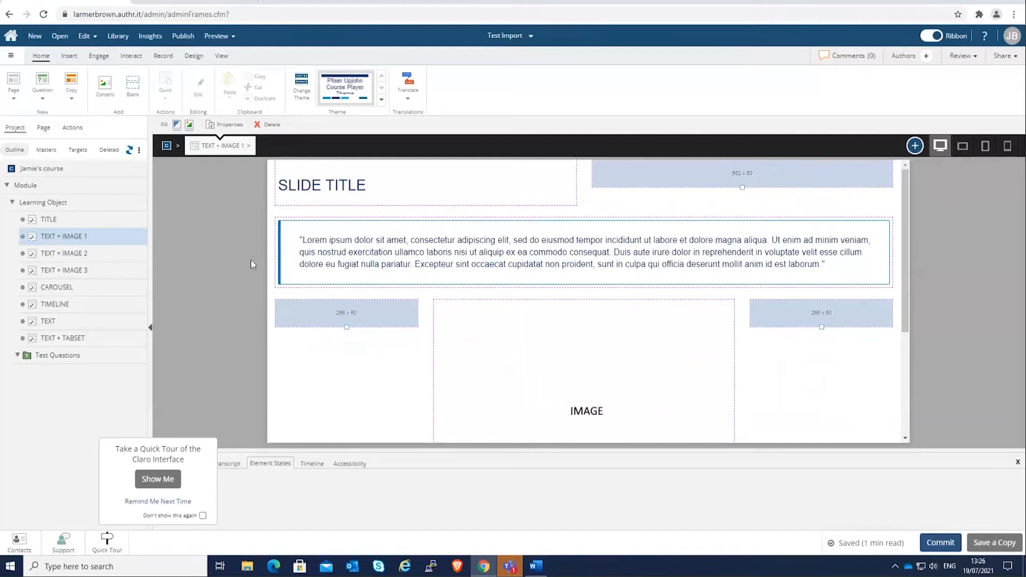
pyautogui.scroll(-3, 569, 305)
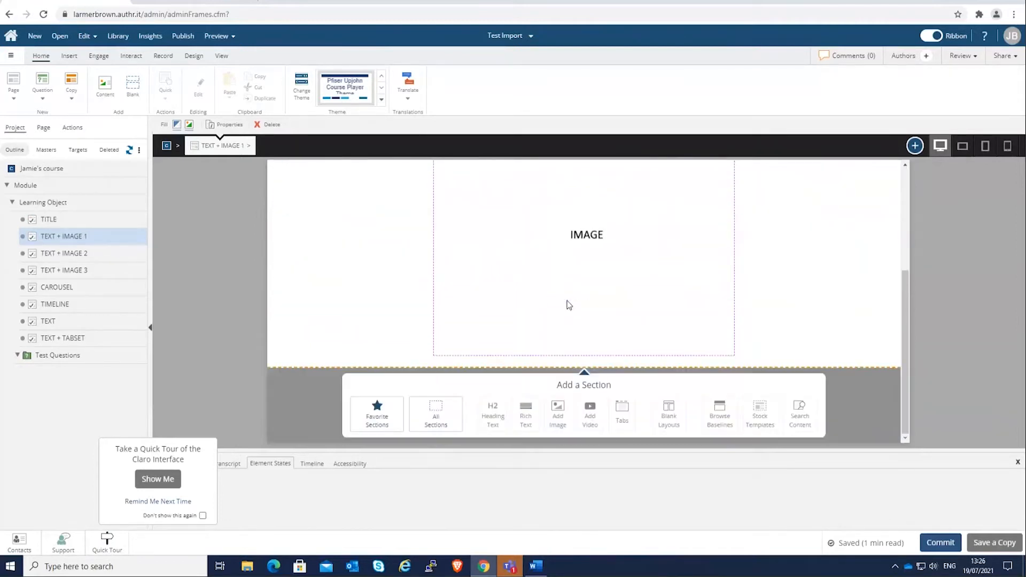
pyautogui.scroll(3, 569, 304)
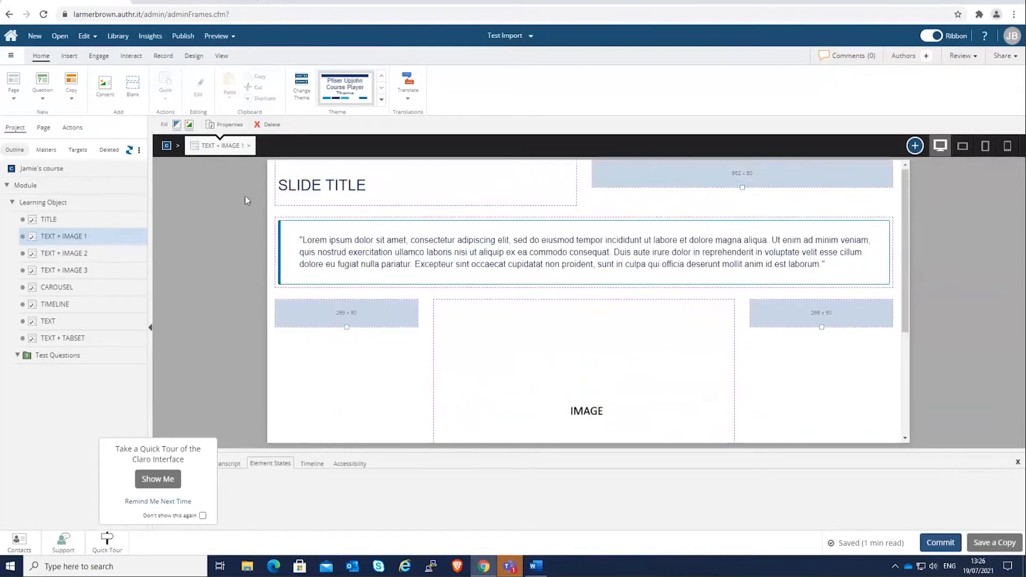
# Step: Start a new responsive Flow project that uses the Modern Learning player
pyautogui.click(35, 35)
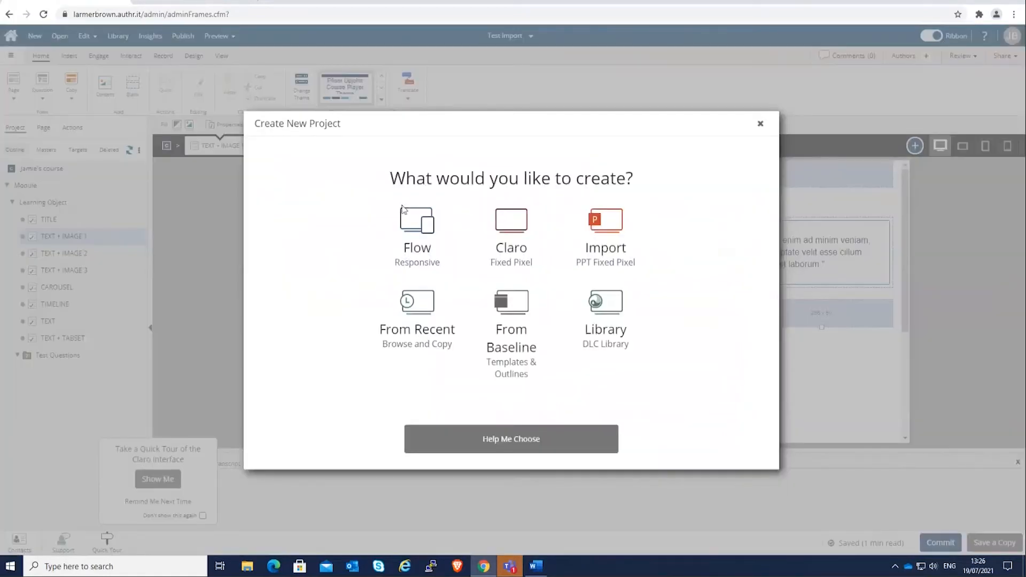
pyautogui.click(422, 237)
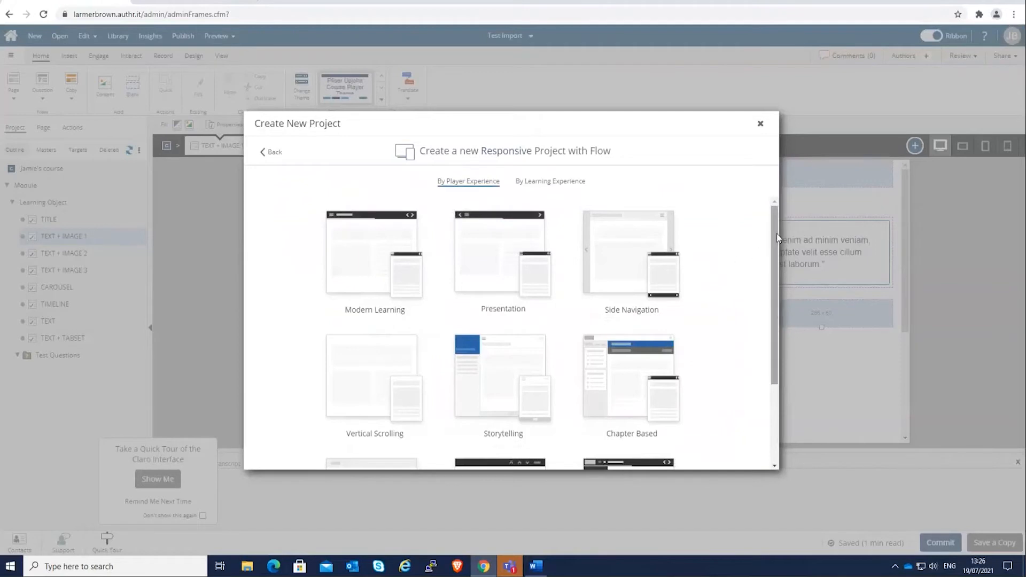
pyautogui.scroll(-3, 775, 233)
pyautogui.scroll(3, 786, 300)
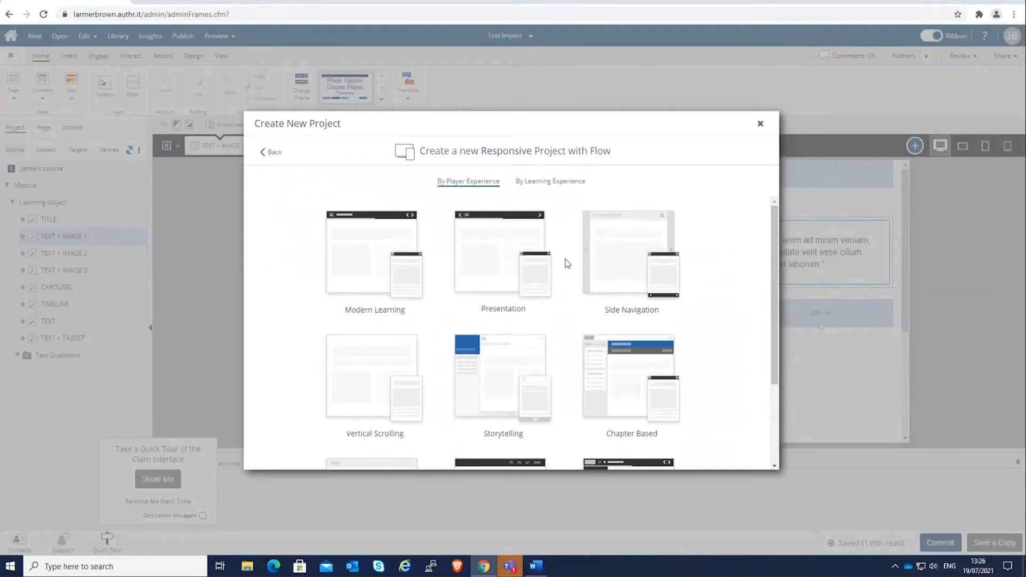
pyautogui.scroll(-2, 295, 271)
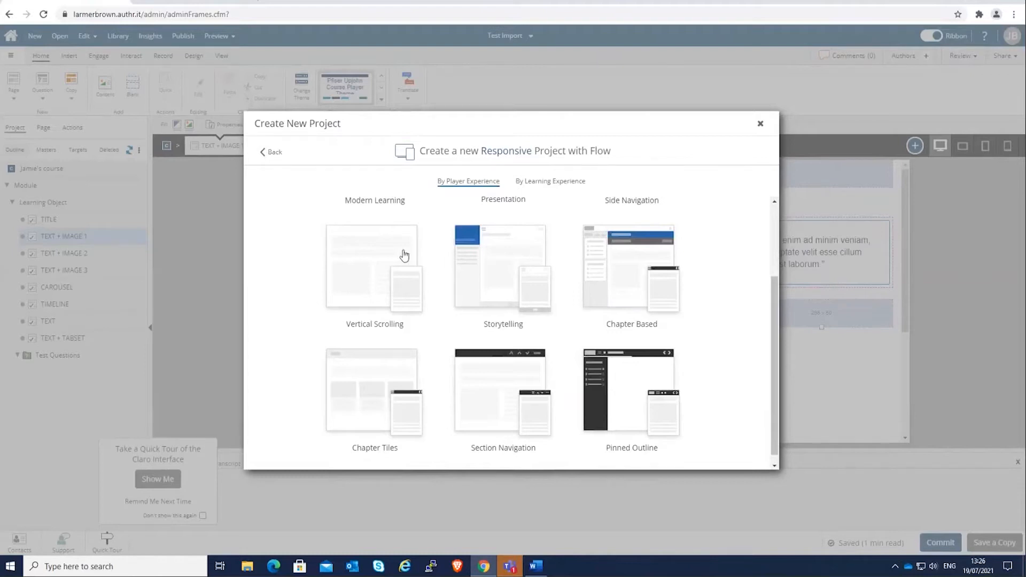
pyautogui.scroll(2, 561, 266)
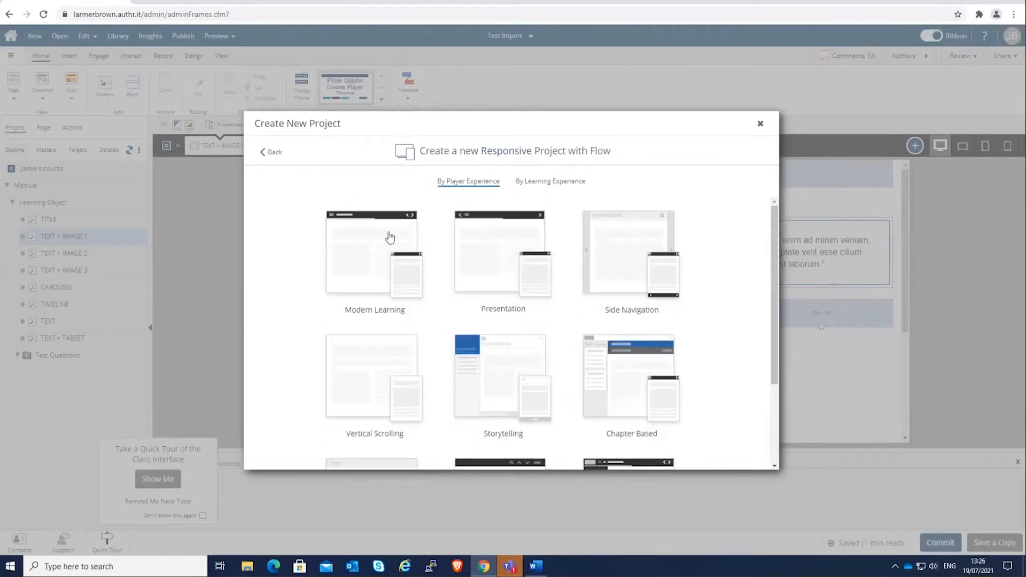
pyautogui.click(378, 252)
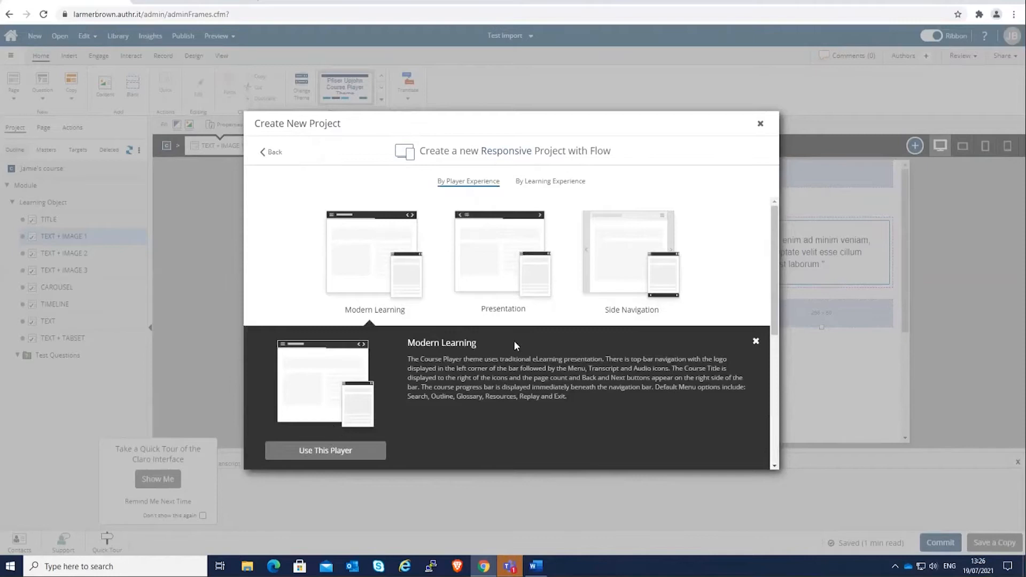
pyautogui.scroll(-3, 514, 345)
pyautogui.scroll(1, 408, 258)
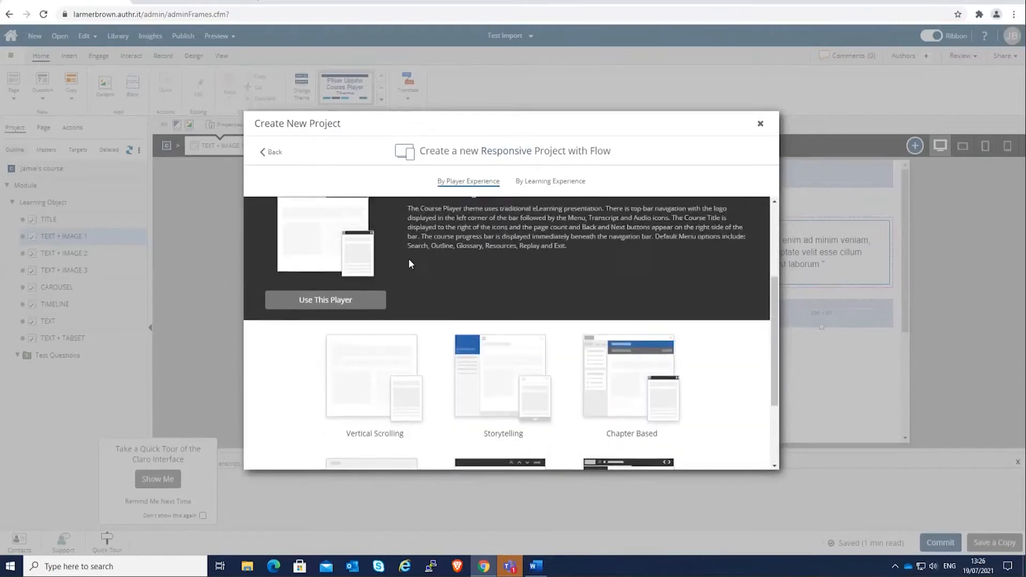
pyautogui.scroll(2, 408, 258)
pyautogui.click(342, 411)
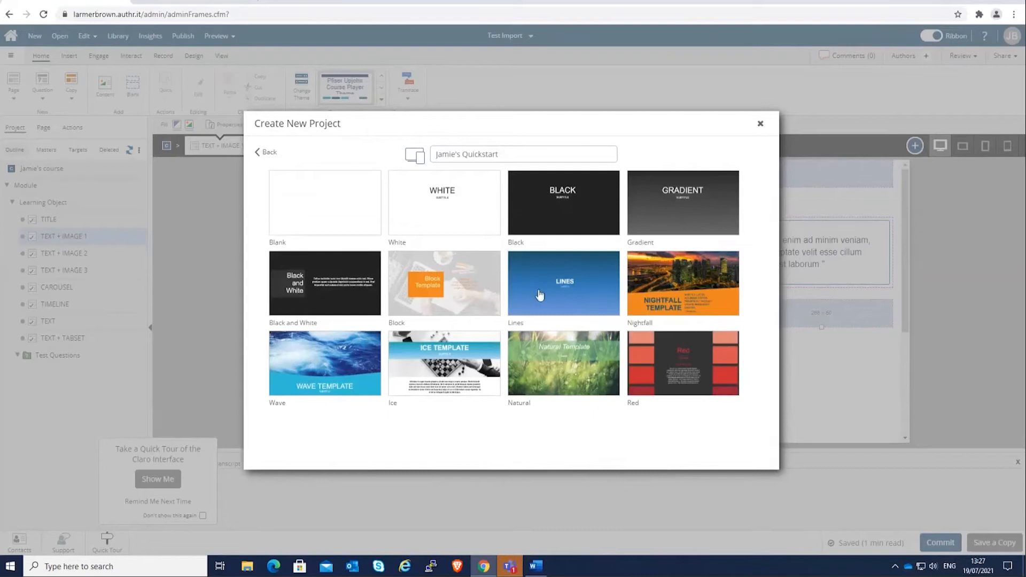
# Step: Title the project with the author's first name in possessive form plus "Demo 1907", create it from the Blank template and dismiss the quick tour
pyautogui.doubleClick(476, 155)
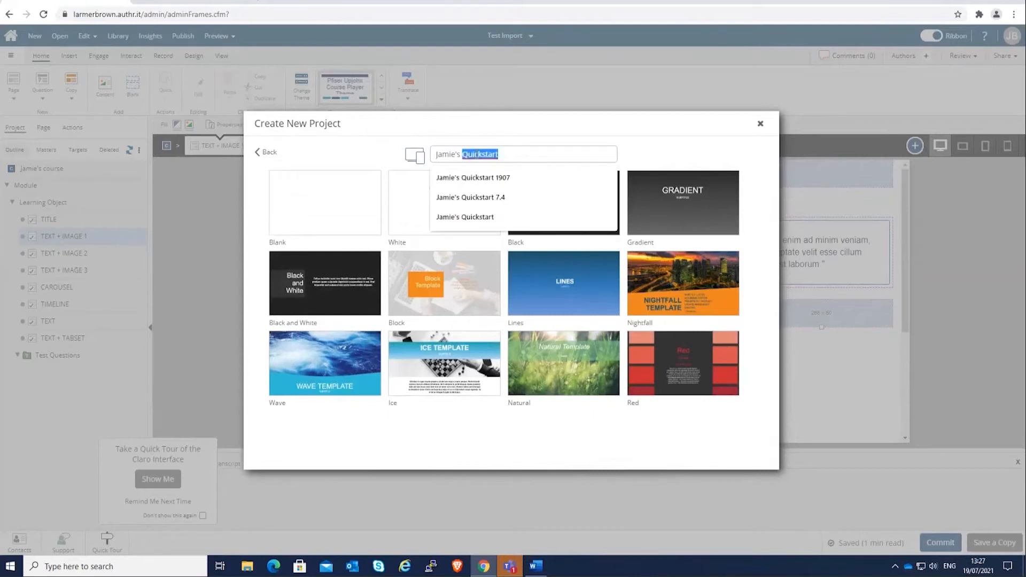
pyautogui.write('Demo')
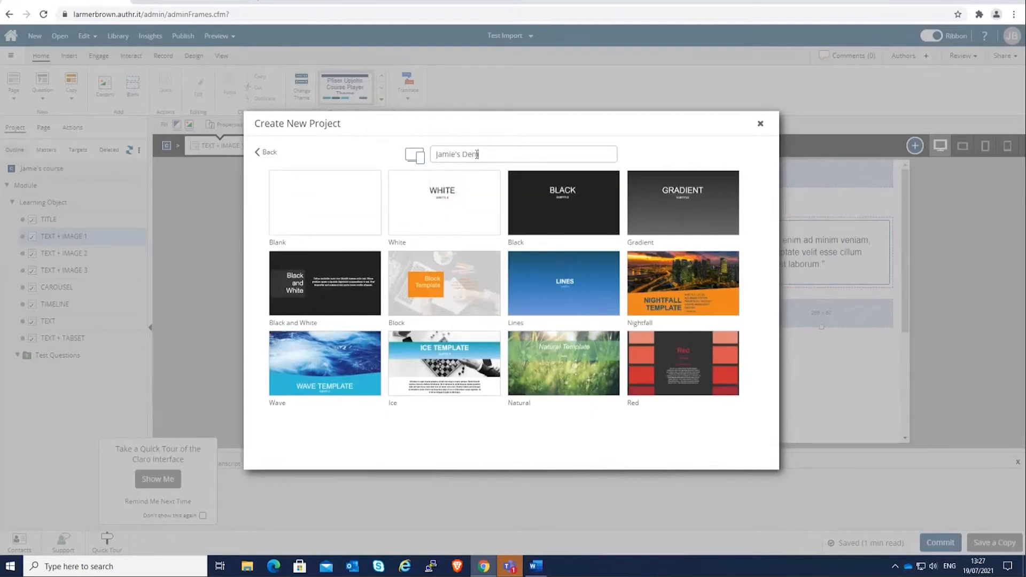
pyautogui.write(' 1907')
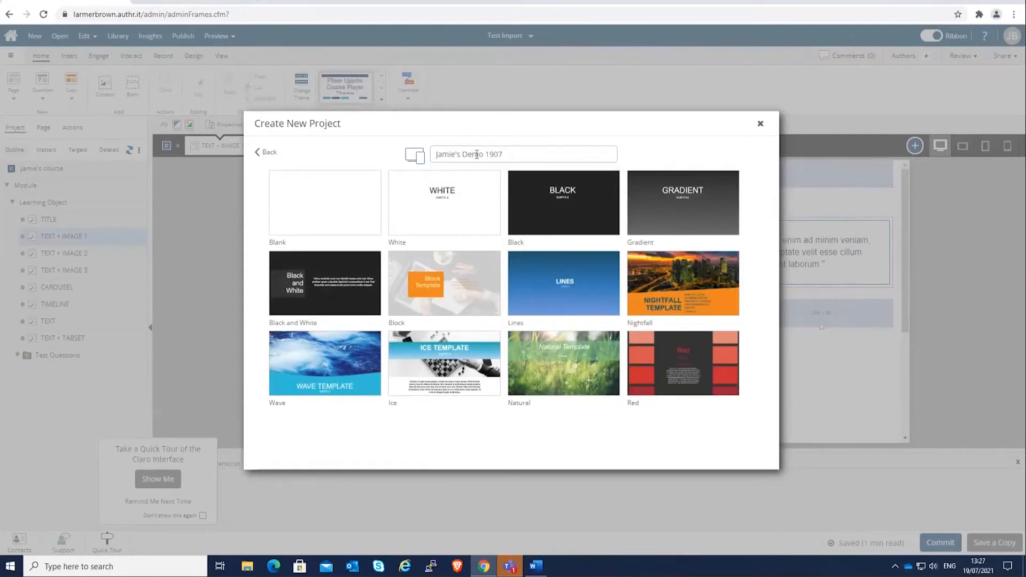
pyautogui.click(369, 199)
pyautogui.click(343, 384)
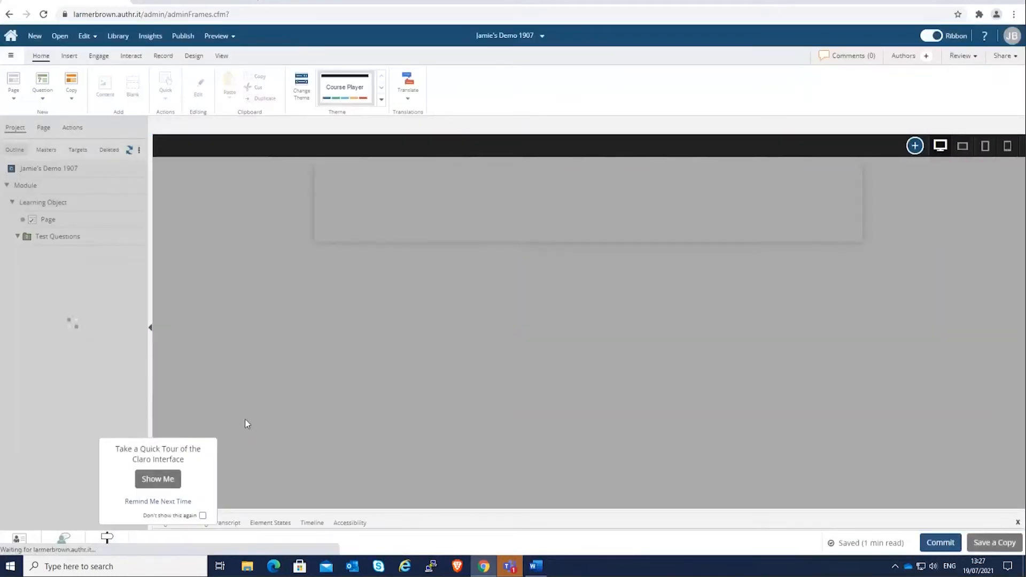
pyautogui.click(203, 516)
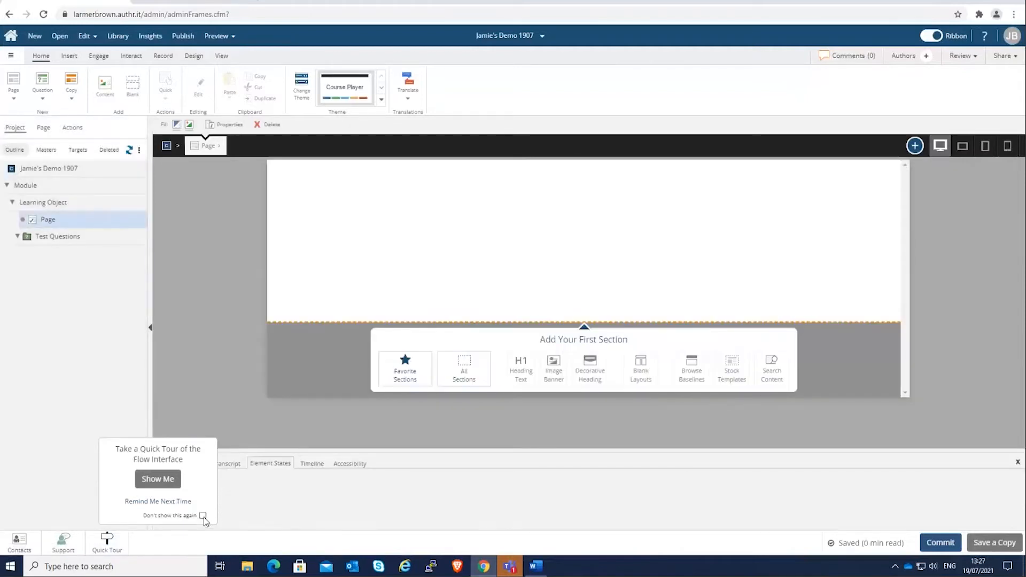
pyautogui.click(177, 503)
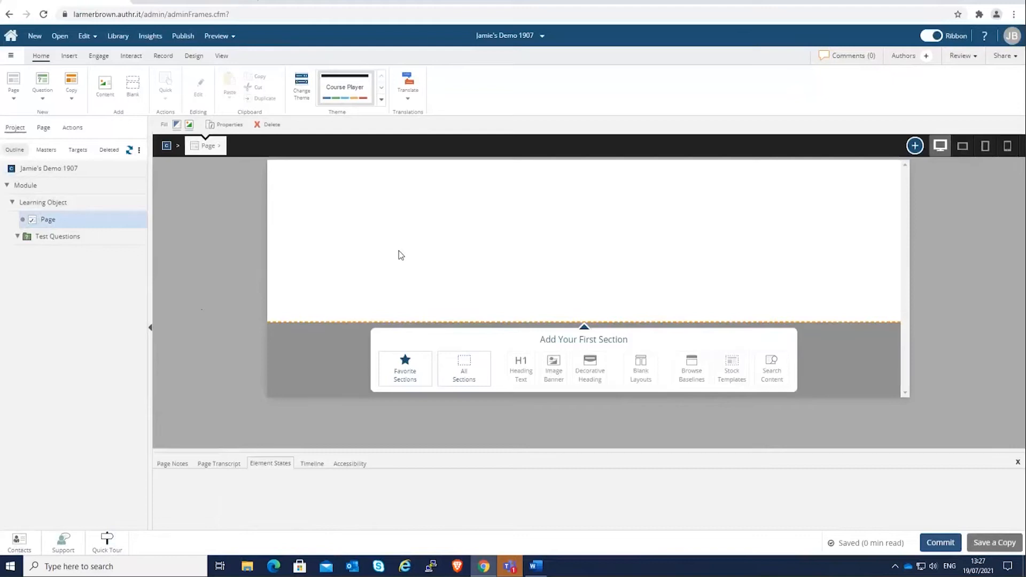
# Step: Add a page to the project using the Title Full Left layout from the Titles category
pyautogui.click(13, 85)
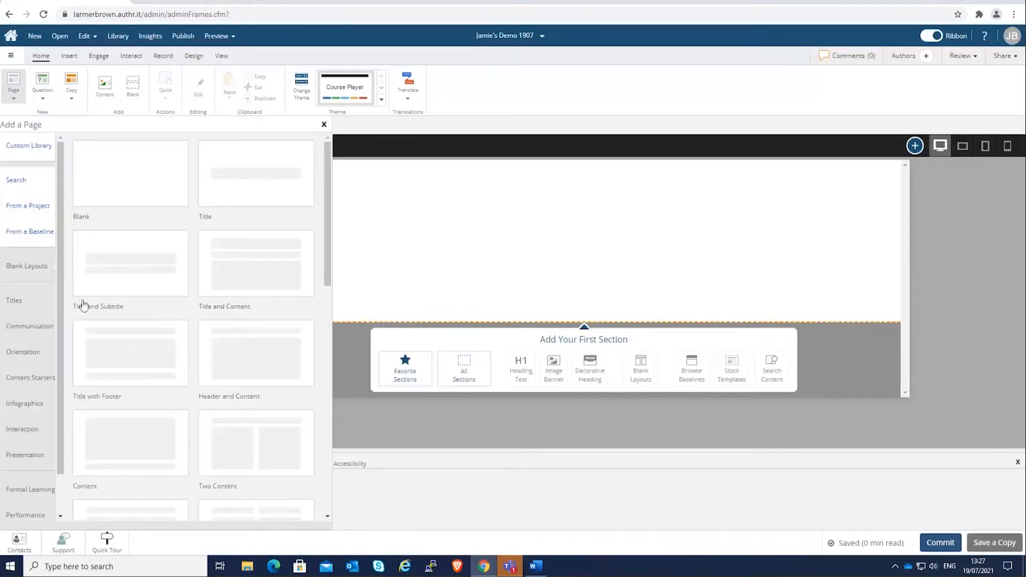
pyautogui.click(15, 301)
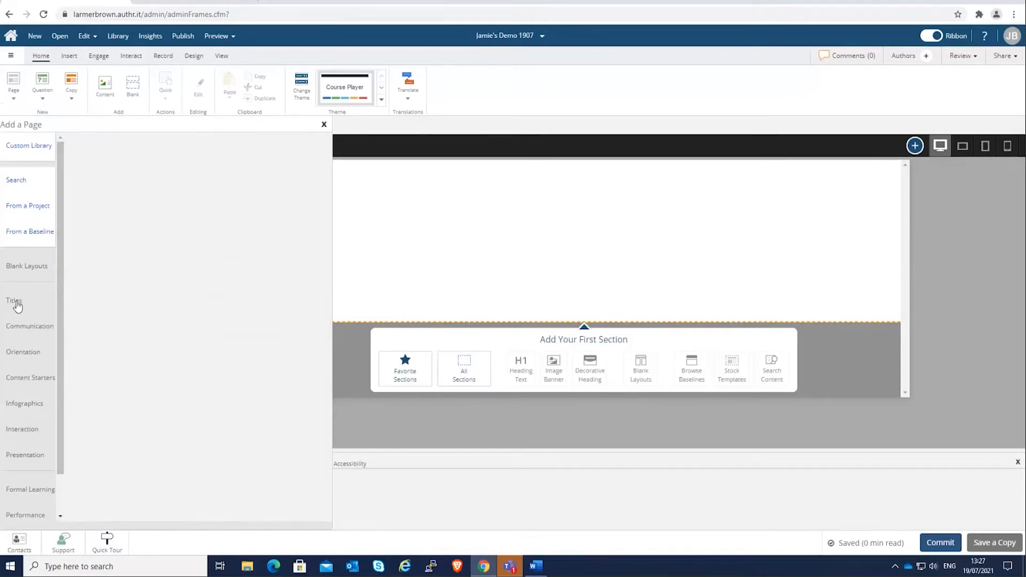
pyautogui.scroll(-4, 164, 286)
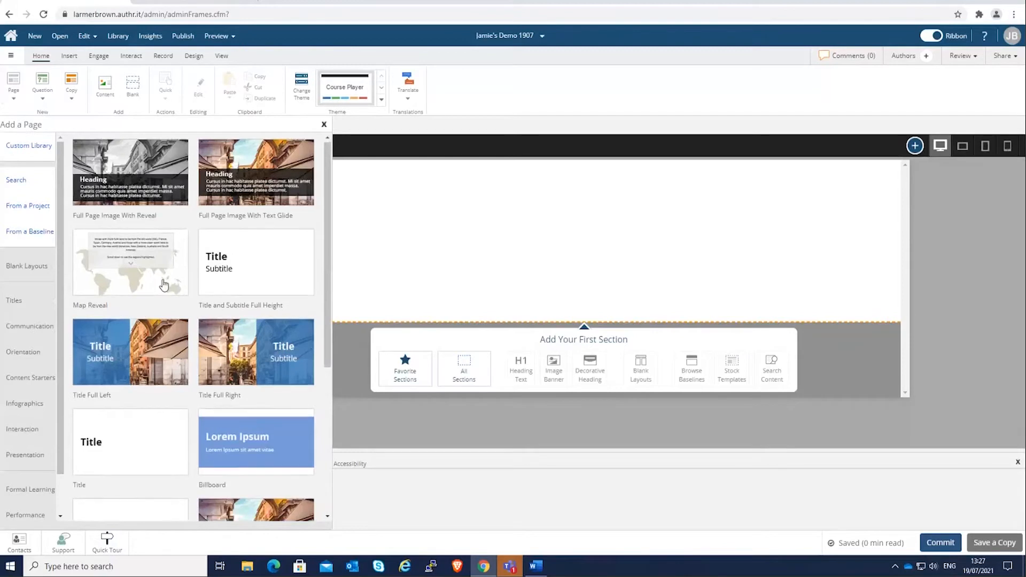
pyautogui.scroll(-1, 165, 286)
pyautogui.scroll(4, 164, 285)
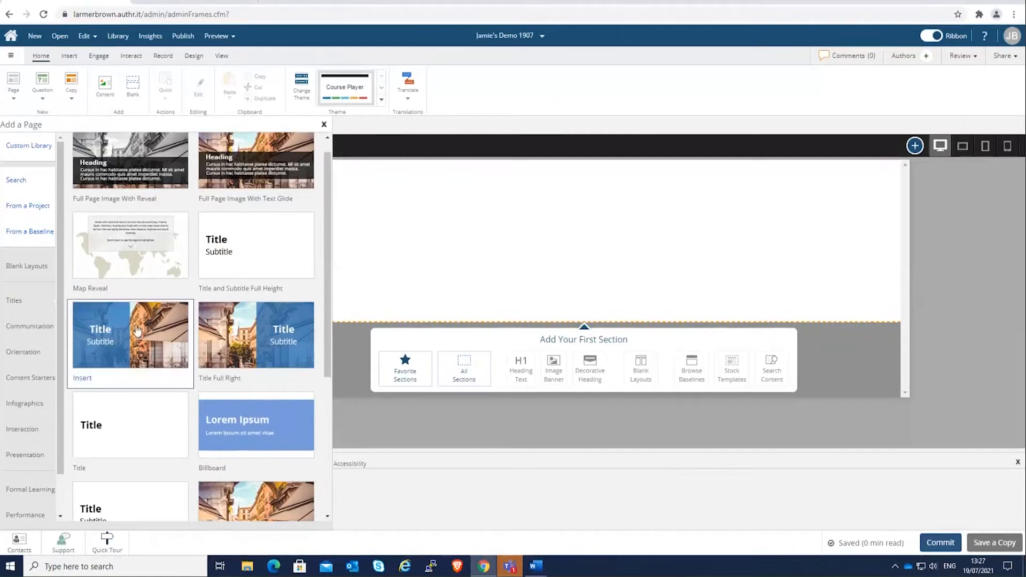
pyautogui.click(83, 378)
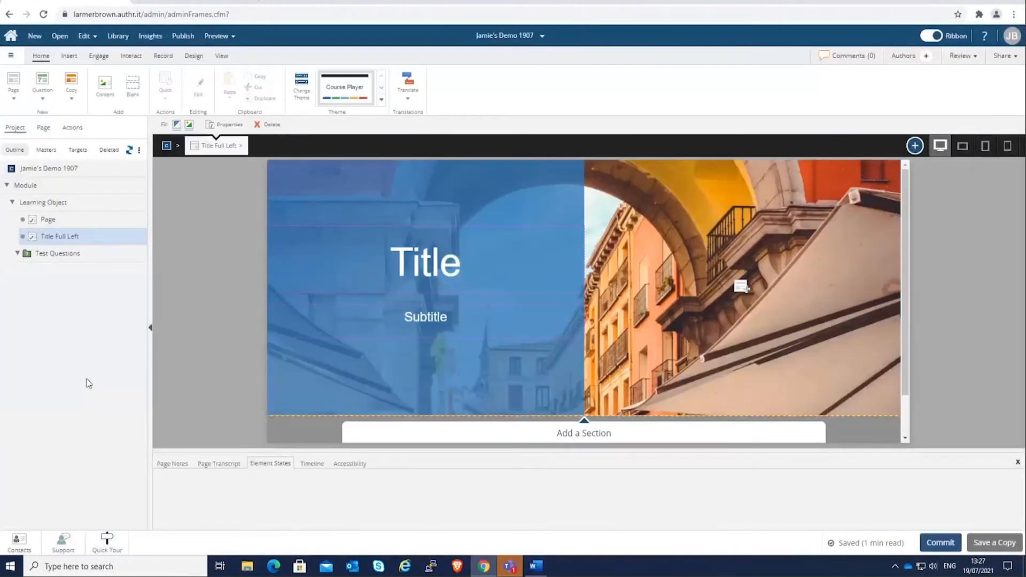
# Step: Move the Title Full Left page above the blank Page in the outline and reopen it
pyautogui.moveTo(33, 239); pyautogui.dragTo(37, 220)
pyautogui.click(61, 238)
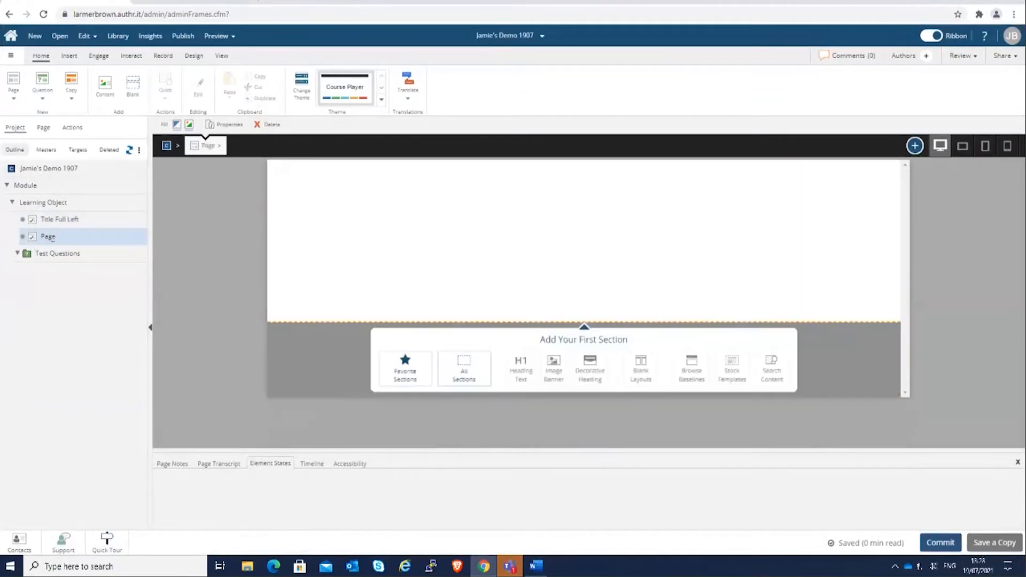
pyautogui.click(59, 220)
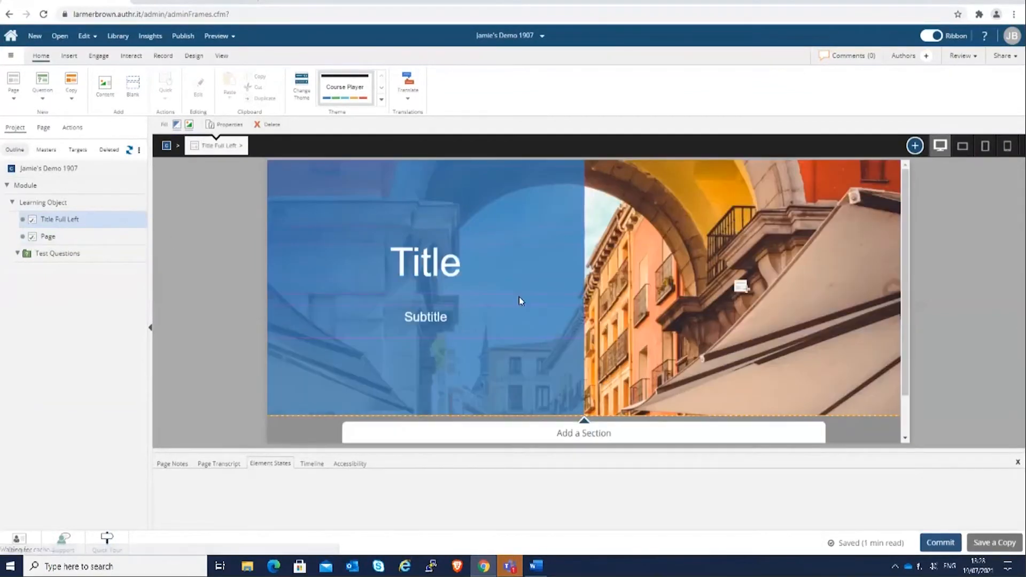
# Step: Replace the title placeholder text on the Title Full Left page with "Course 101"
pyautogui.scroll(-2, 607, 347)
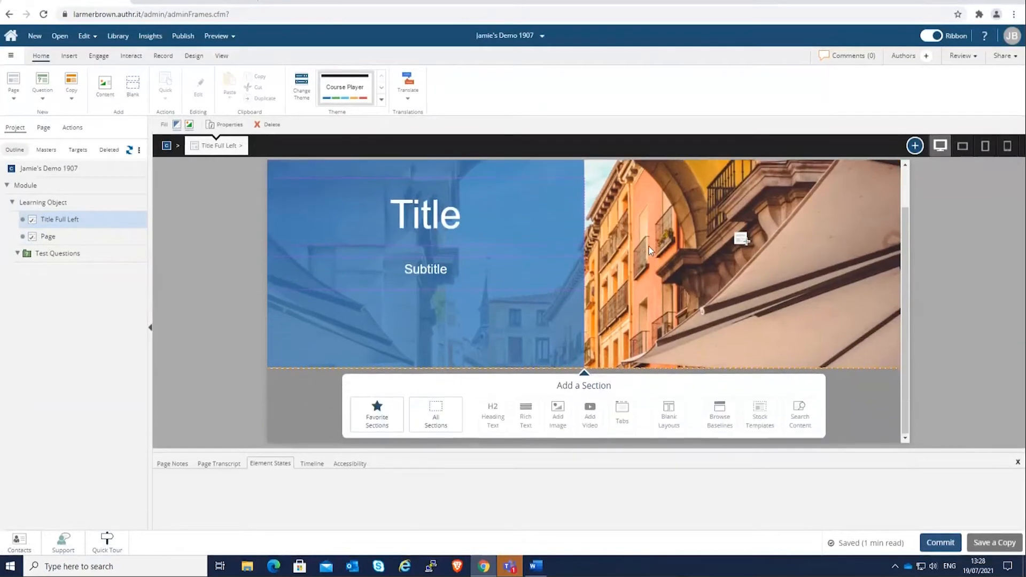
pyautogui.scroll(1, 609, 349)
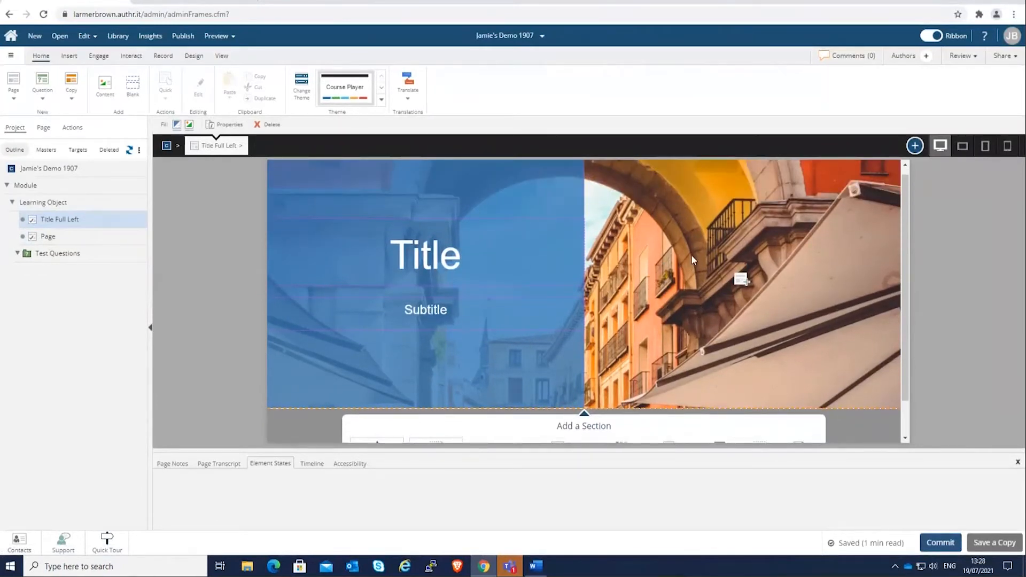
pyautogui.click(440, 255)
pyautogui.click(439, 255)
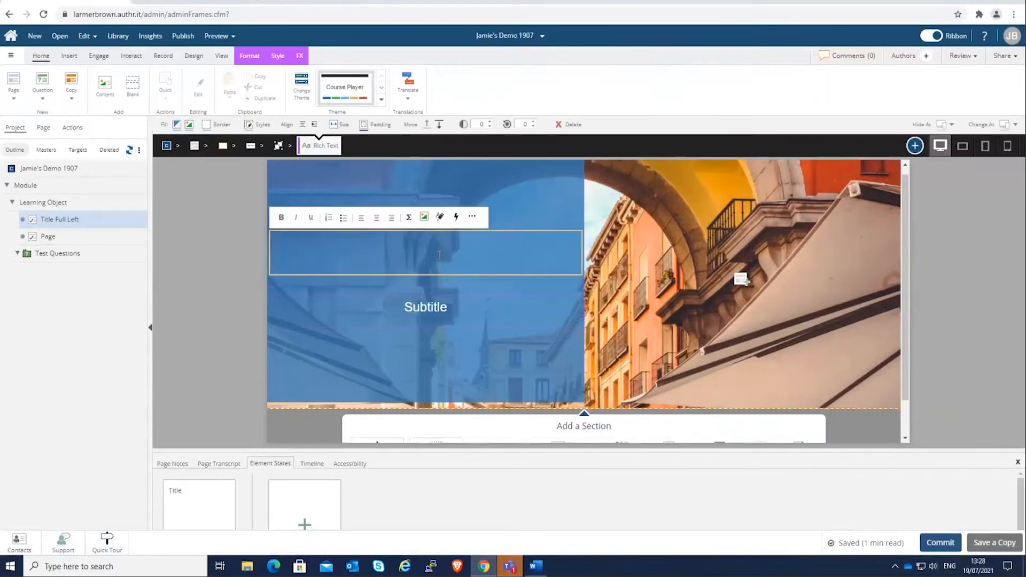
pyautogui.write('Course 101')
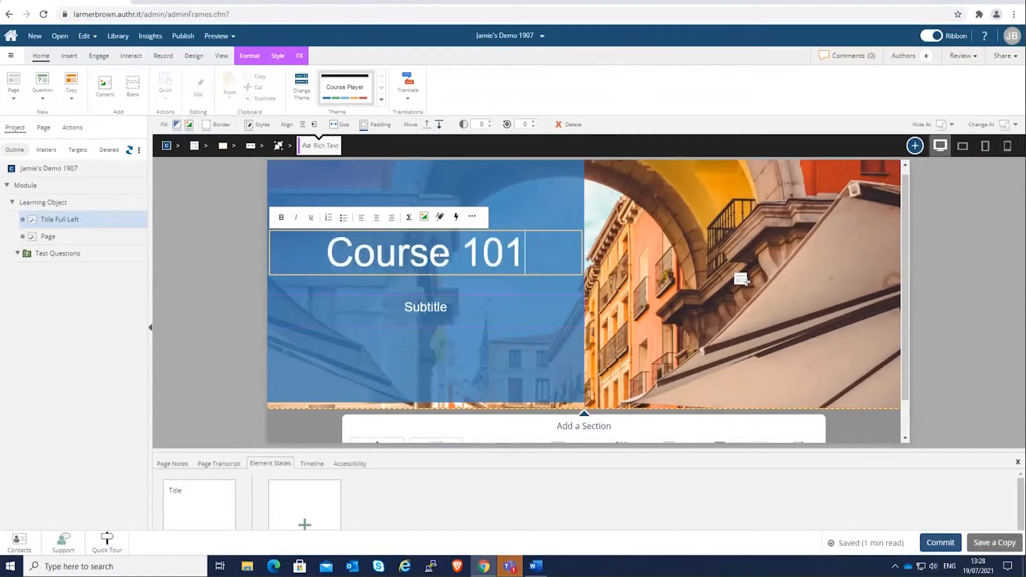
# Step: Search for existing pages to reuse with "aims", preview the first two matches and insert a copy of the Aims (copy) page
pyautogui.click(711, 360)
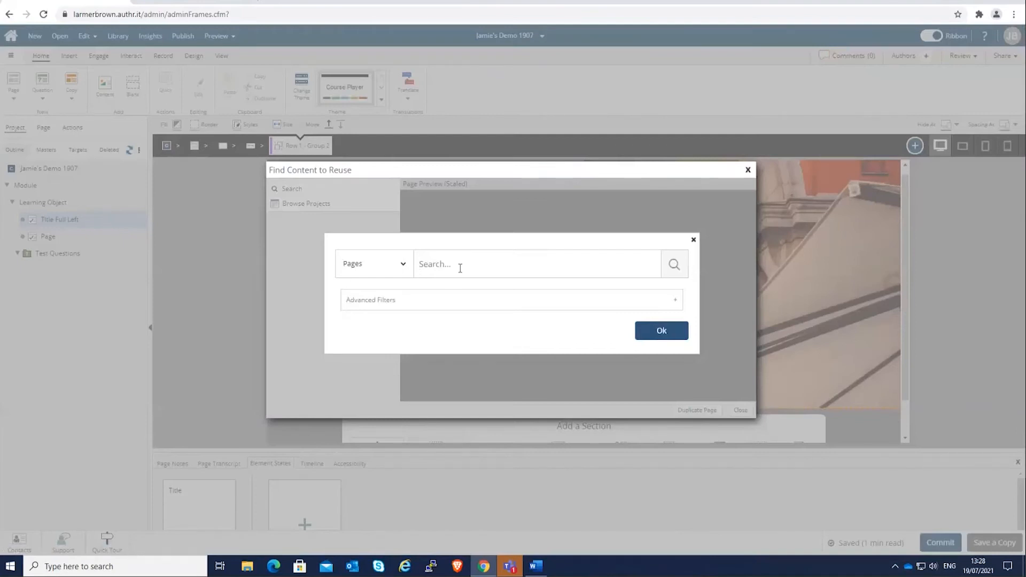
pyautogui.write('aims')
pyautogui.press('Return')
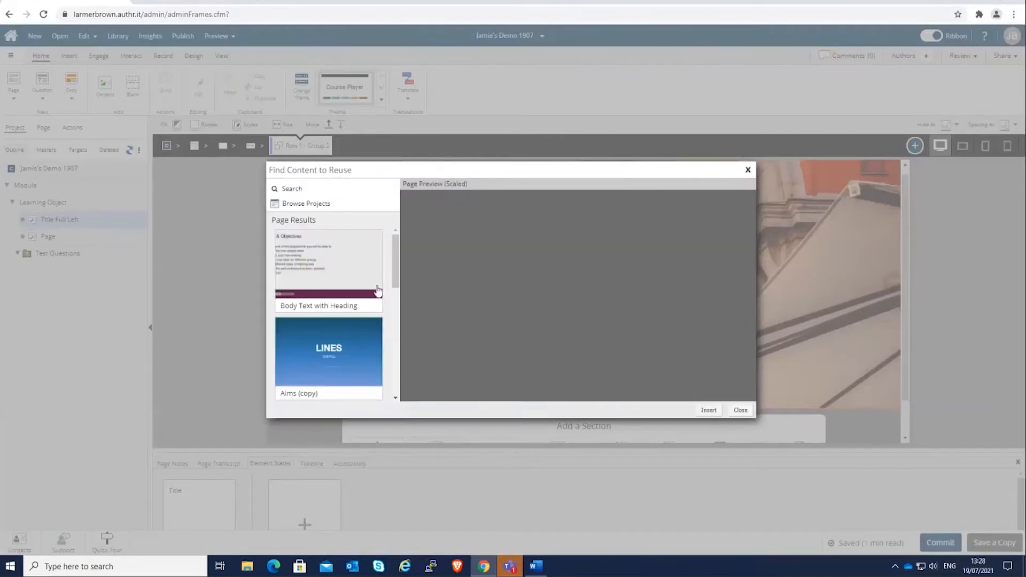
pyautogui.click(311, 264)
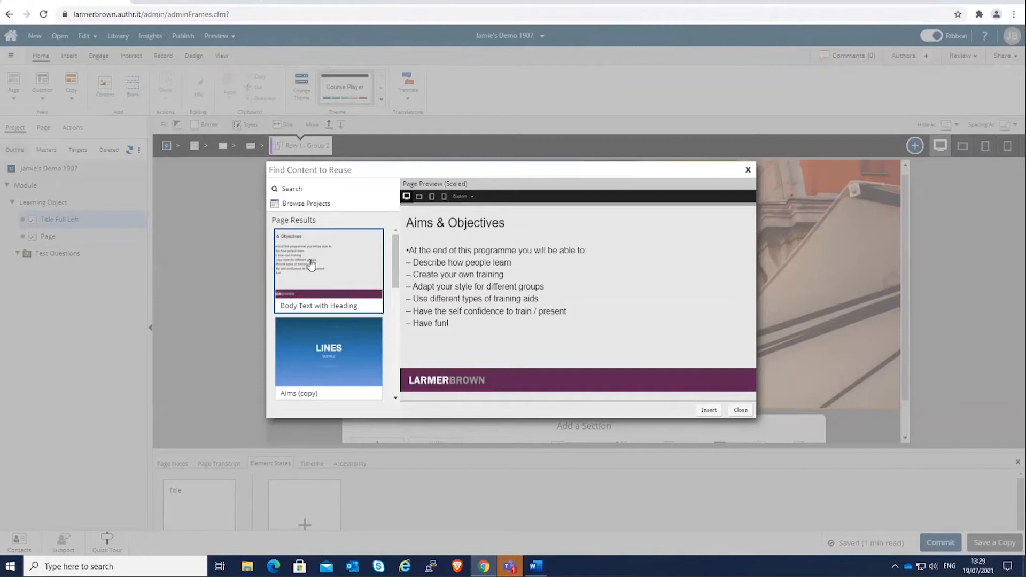
pyautogui.click(341, 358)
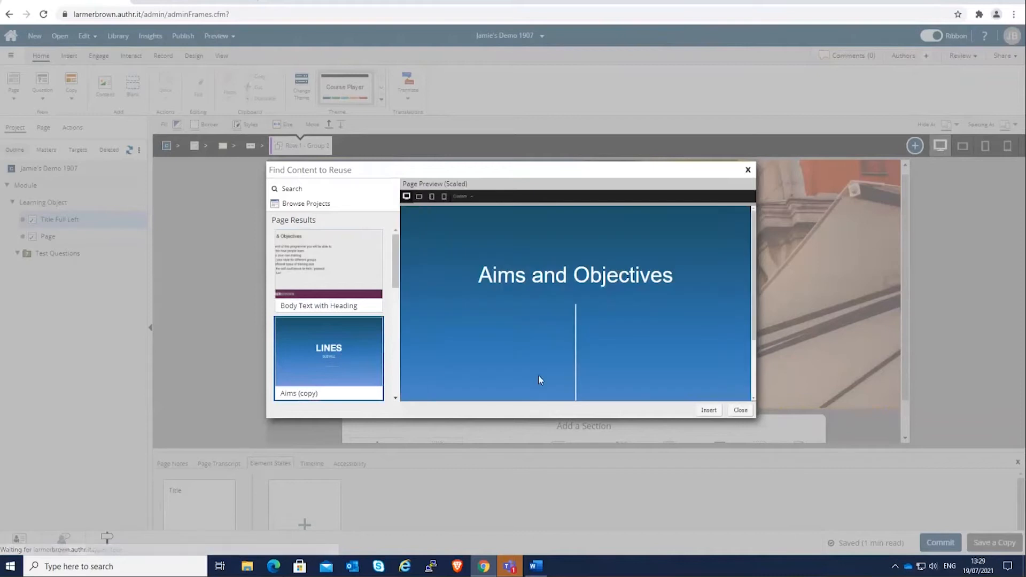
pyautogui.click(708, 410)
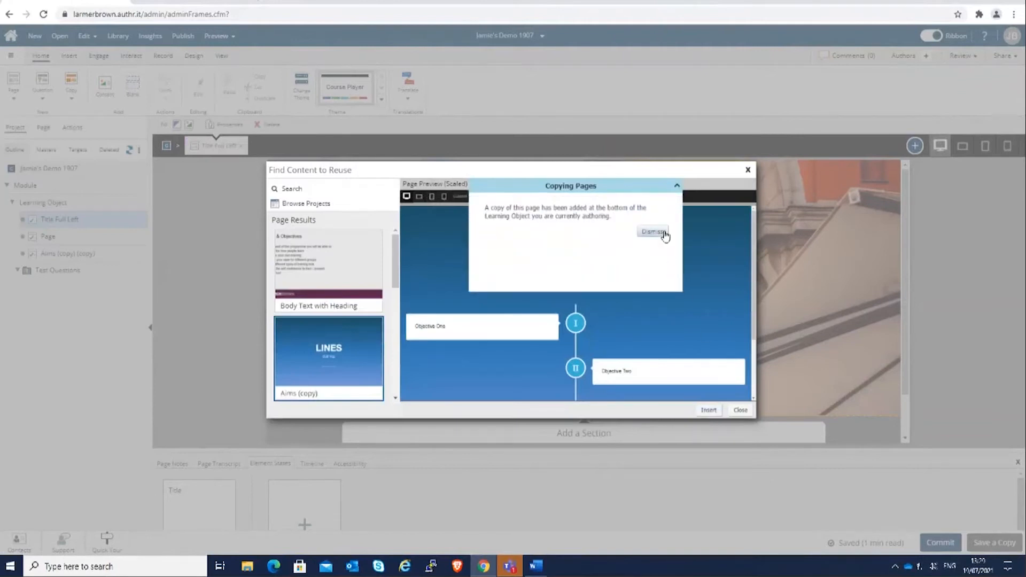
pyautogui.click(662, 232)
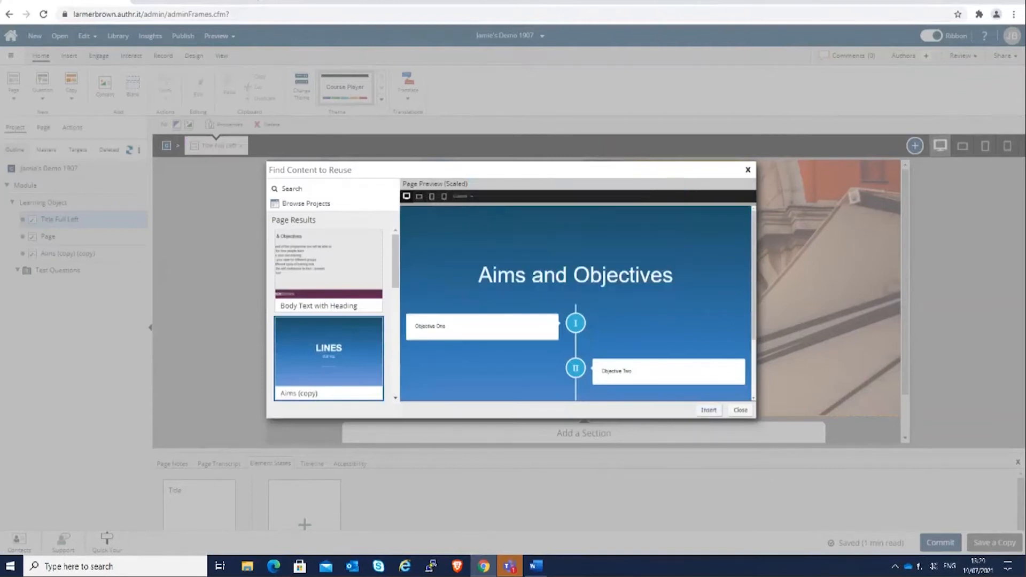
pyautogui.click(745, 413)
# Step: Move the inserted Aims and Objectives page directly below Title Full Left in the outline and rename it "Aims"
pyautogui.click(33, 257)
pyautogui.moveTo(33, 256); pyautogui.dragTo(35, 234)
pyautogui.click(81, 236)
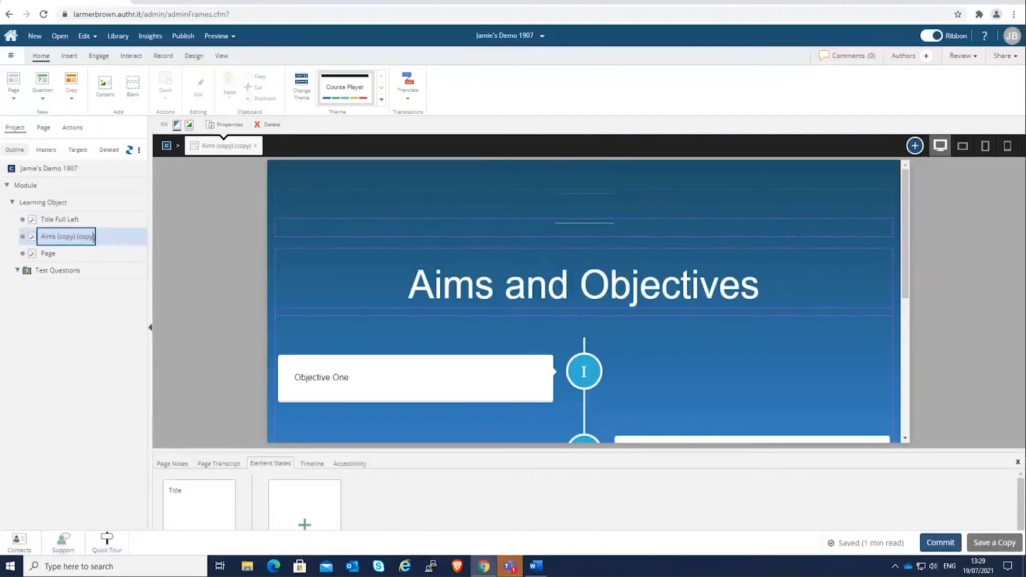
pyautogui.press('BackSpace')
pyautogui.press('BackSpace')
pyautogui.press('BackSpace')
pyautogui.press('BackSpace')
pyautogui.press('BackSpace')
pyautogui.press('Return')
pyautogui.scroll(-3, 439, 264)
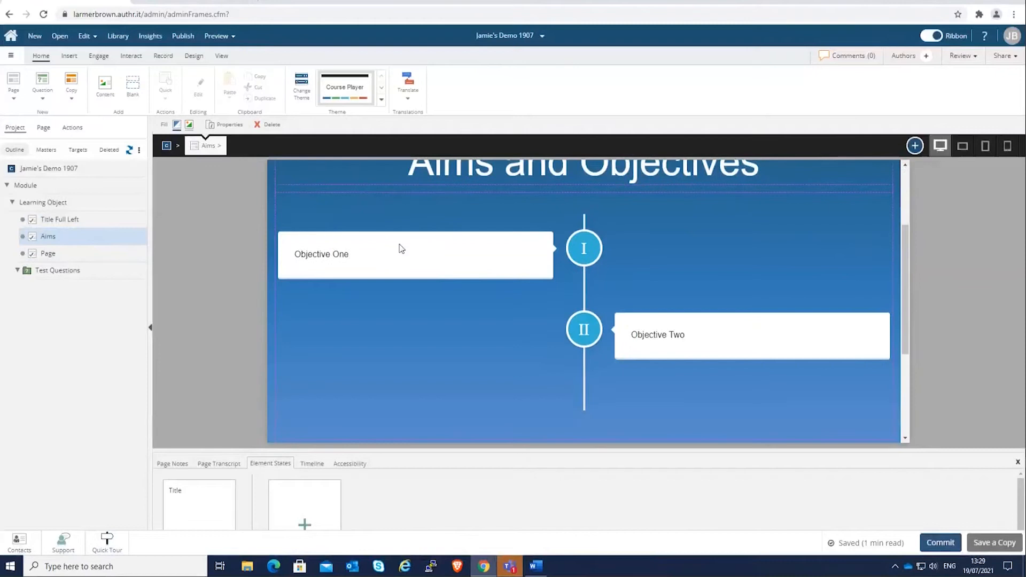
pyautogui.scroll(2, 355, 321)
pyautogui.click(357, 353)
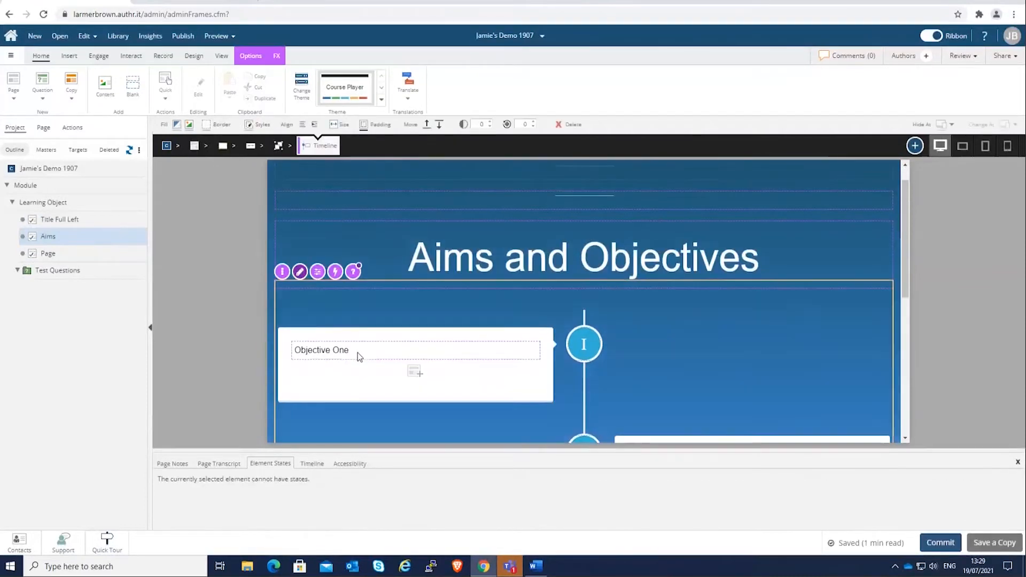
pyautogui.click(215, 256)
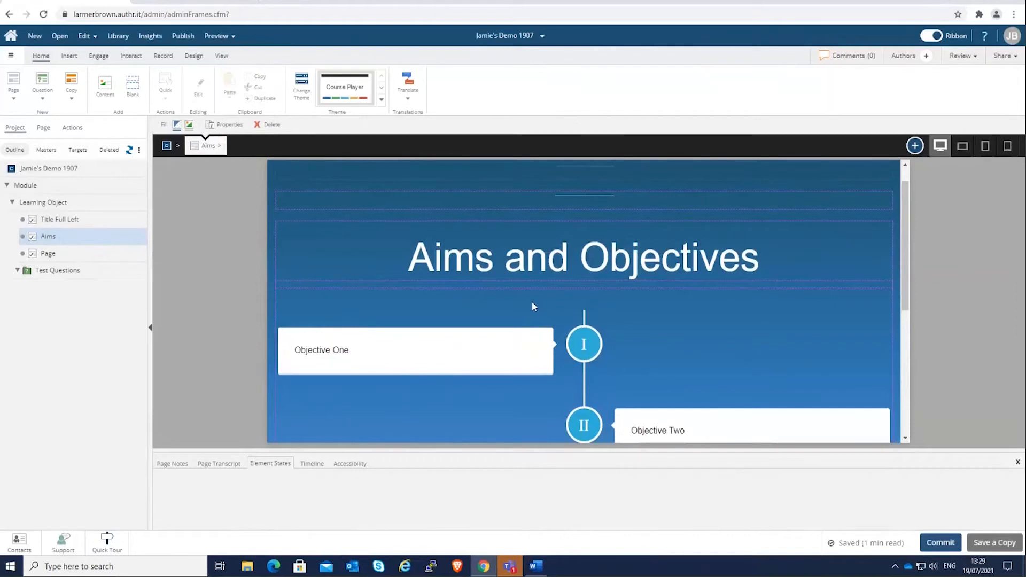
# Step: Search the existing learning objects to reuse for "Intr"
pyautogui.click(17, 105)
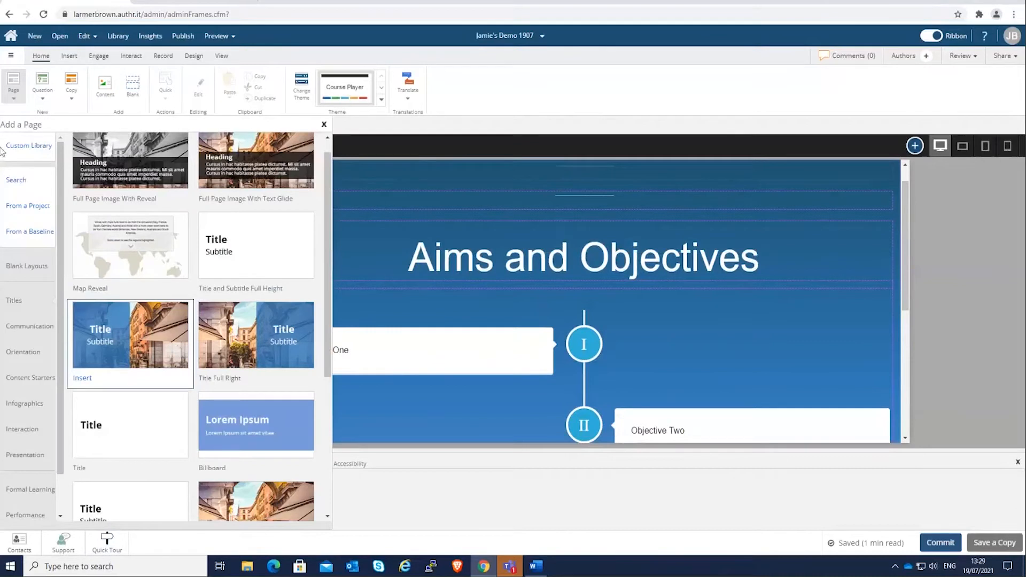
pyautogui.click(17, 180)
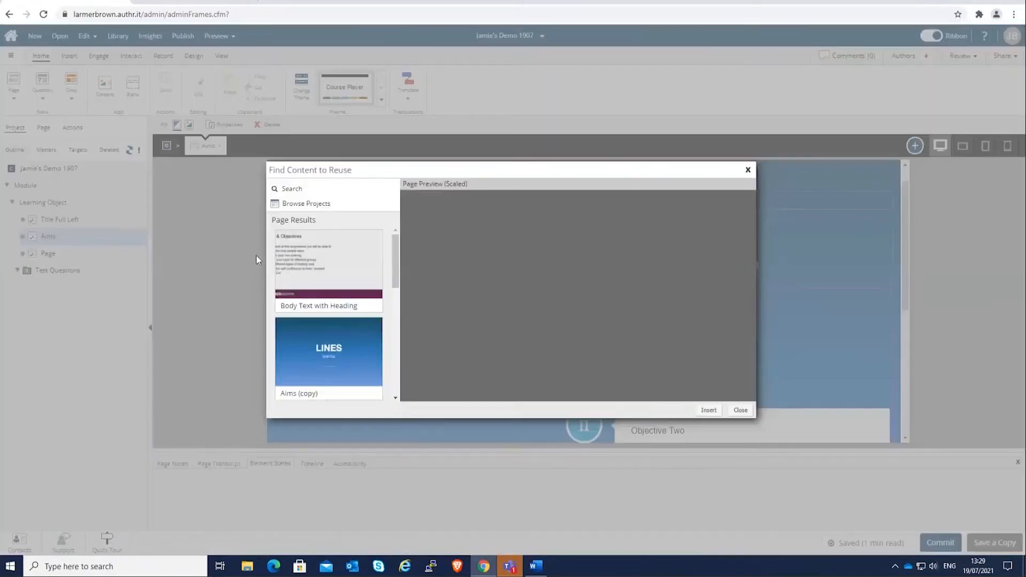
pyautogui.click(287, 189)
pyautogui.click(402, 264)
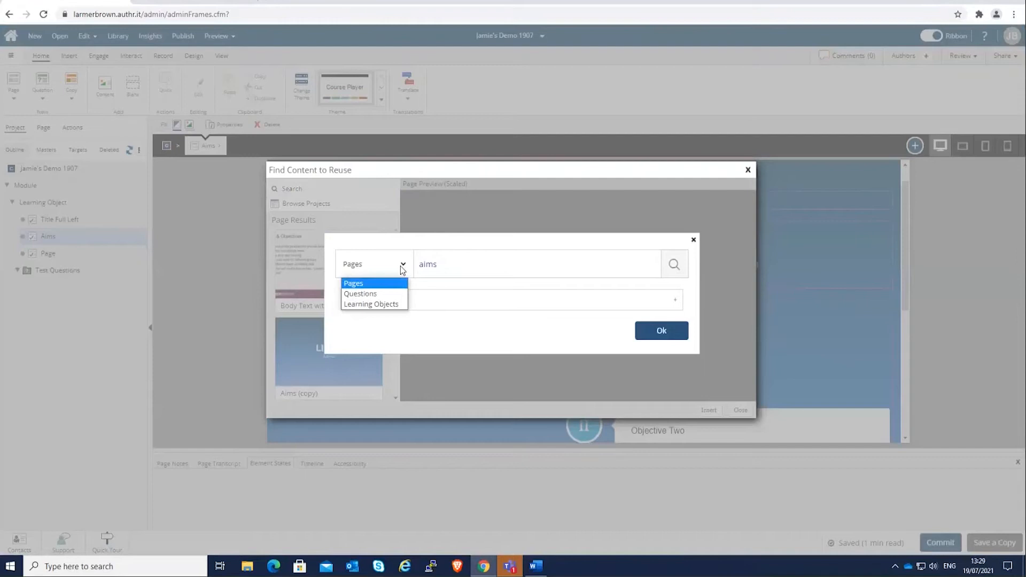
pyautogui.click(396, 304)
pyautogui.click(439, 266)
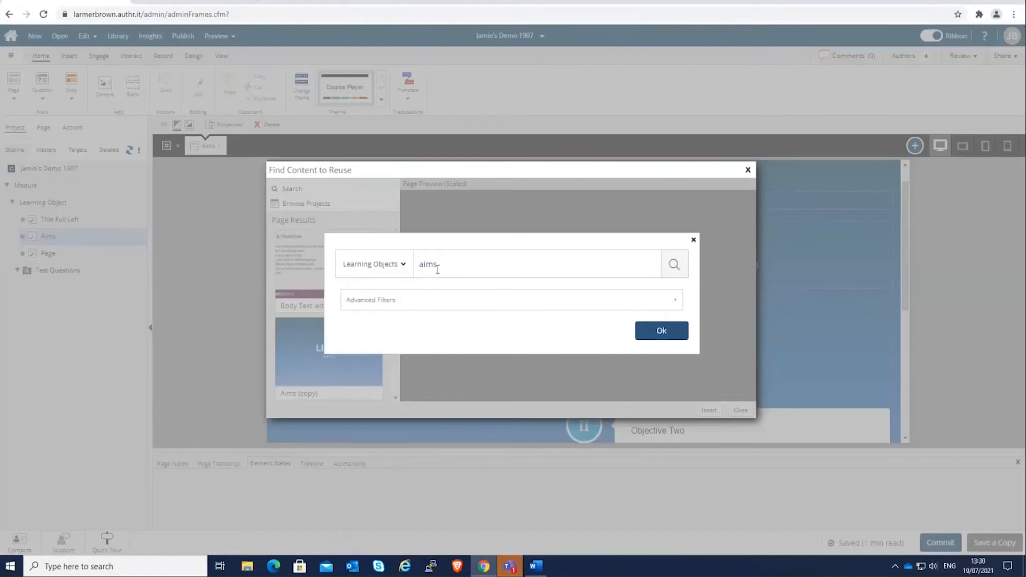
pyautogui.press('BackSpace')
pyautogui.press('BackSpace')
pyautogui.press('BackSpace')
pyautogui.press('BackSpace')
pyautogui.write('Intr')
pyautogui.click(451, 297)
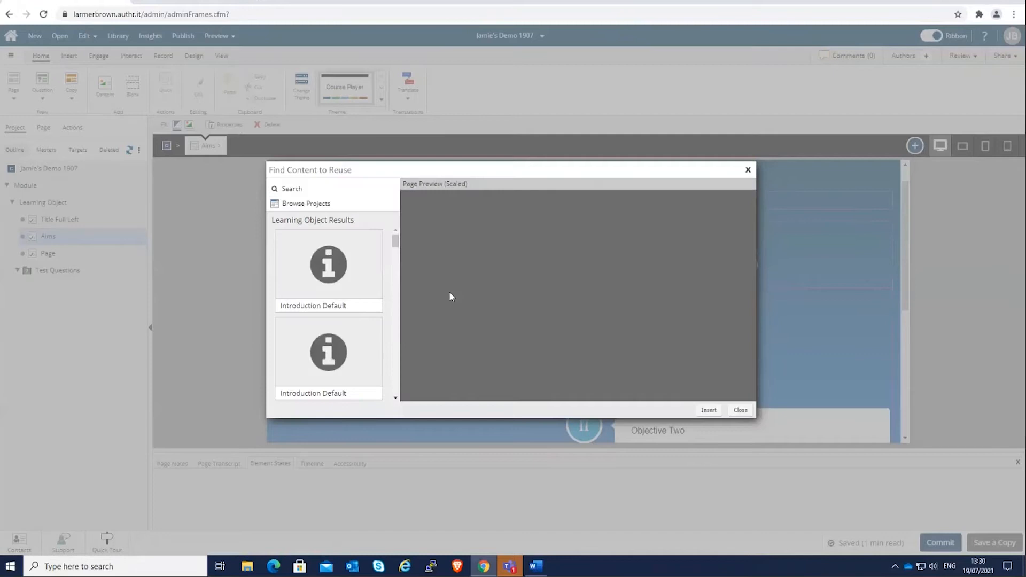
# Step: Preview all three pages of the first Introduction Default learning object and return to its first page
pyautogui.click(334, 271)
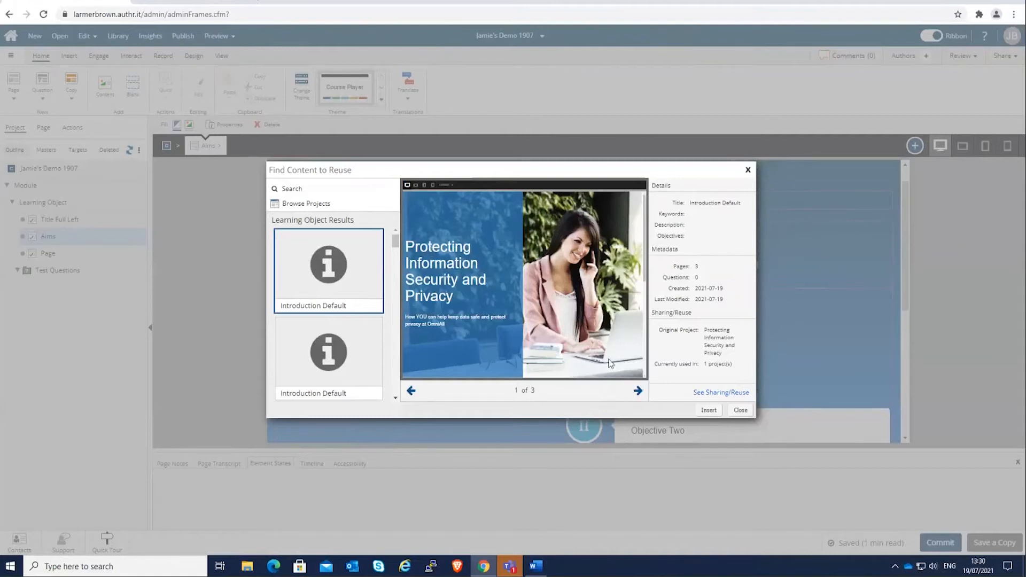
pyautogui.click(638, 392)
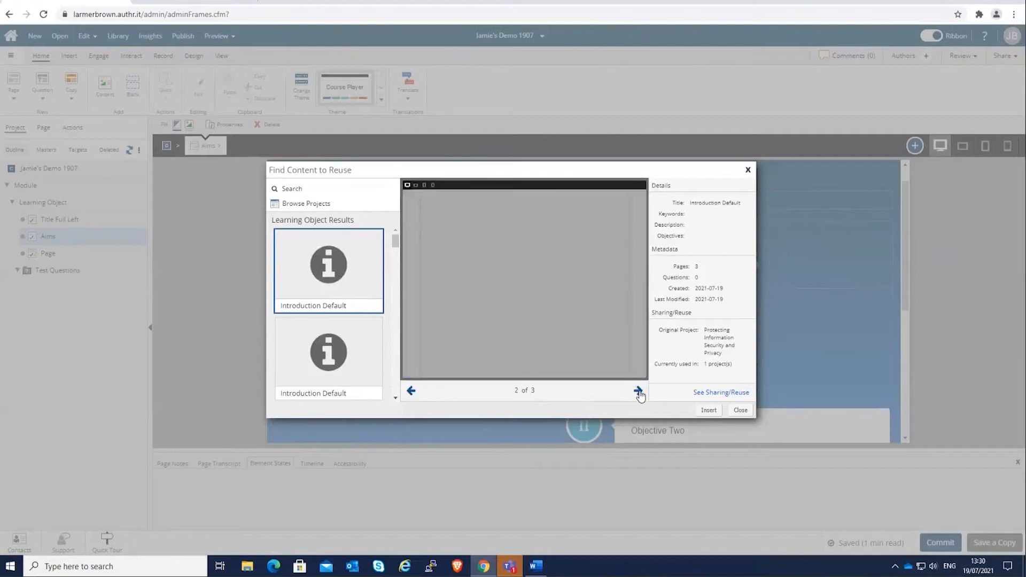
pyautogui.click(638, 392)
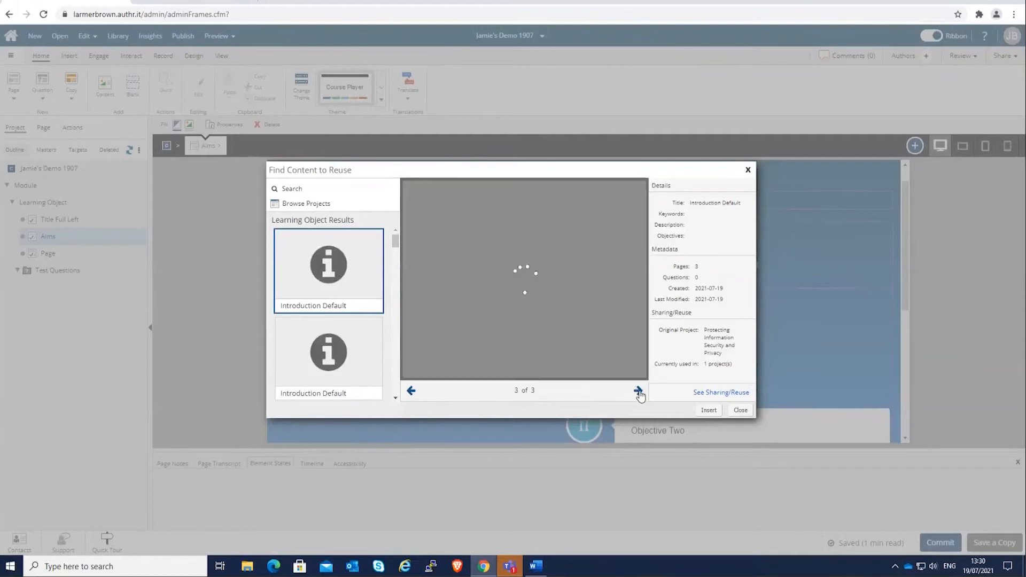
pyautogui.click(412, 394)
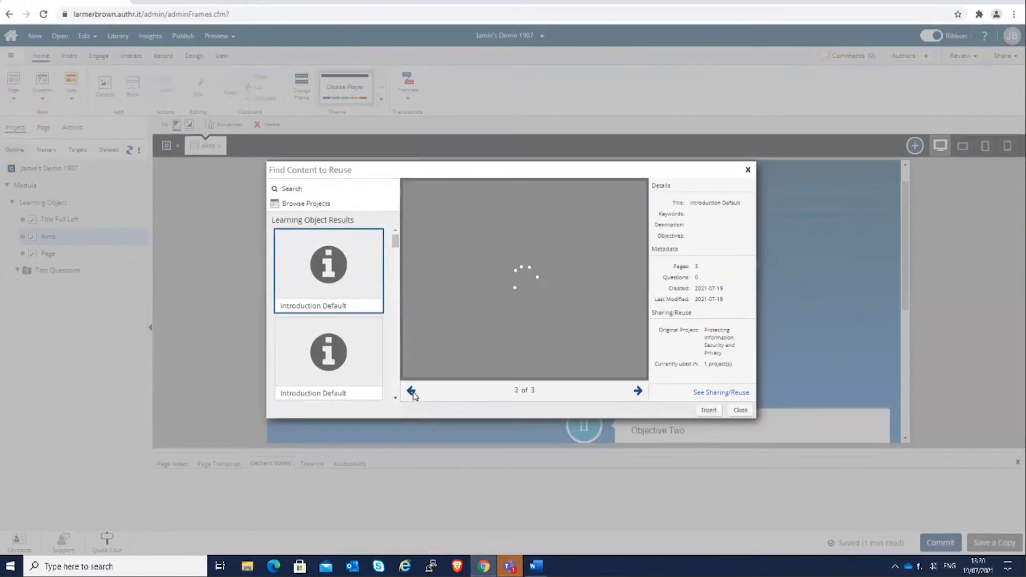
pyautogui.click(411, 394)
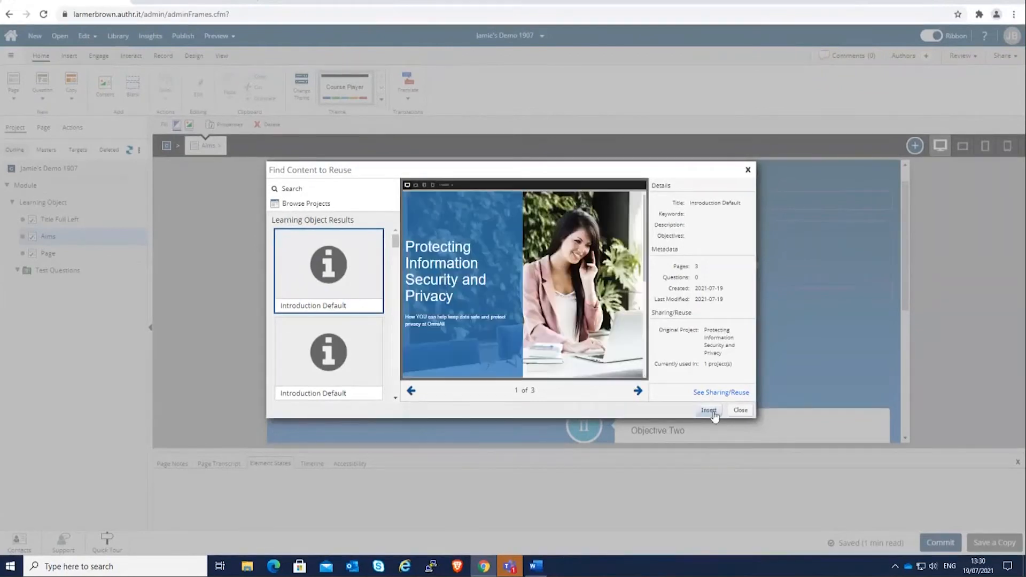
# Step: Insert the Introduction Default learning object into the module as a shared version and close the content finder
pyautogui.click(710, 411)
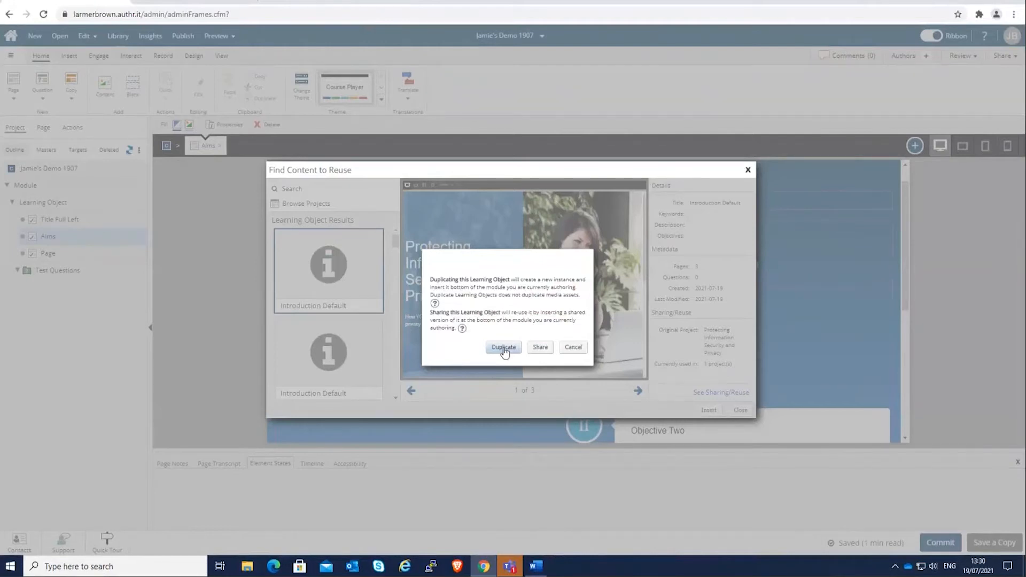
pyautogui.click(540, 348)
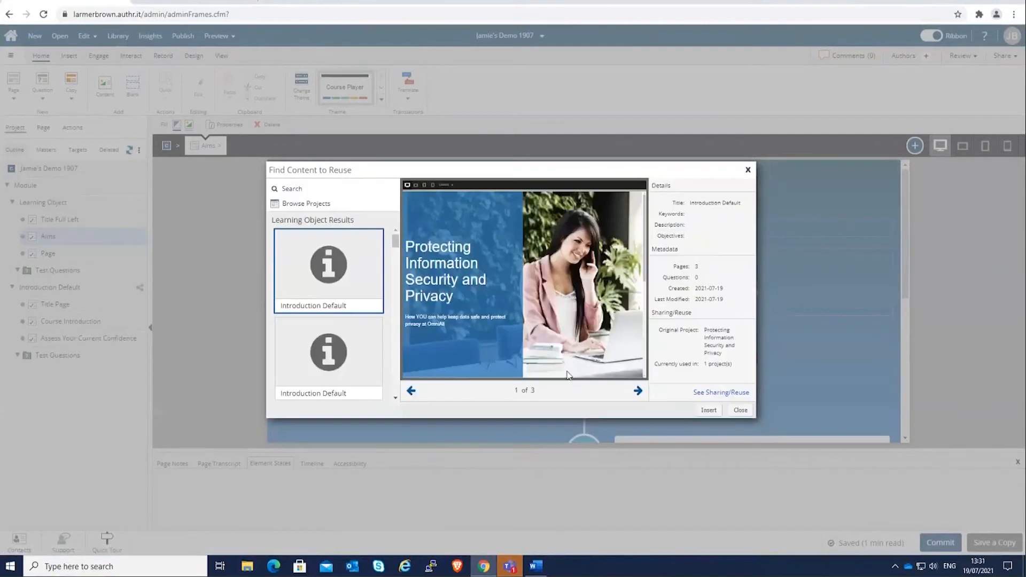
pyautogui.click(741, 410)
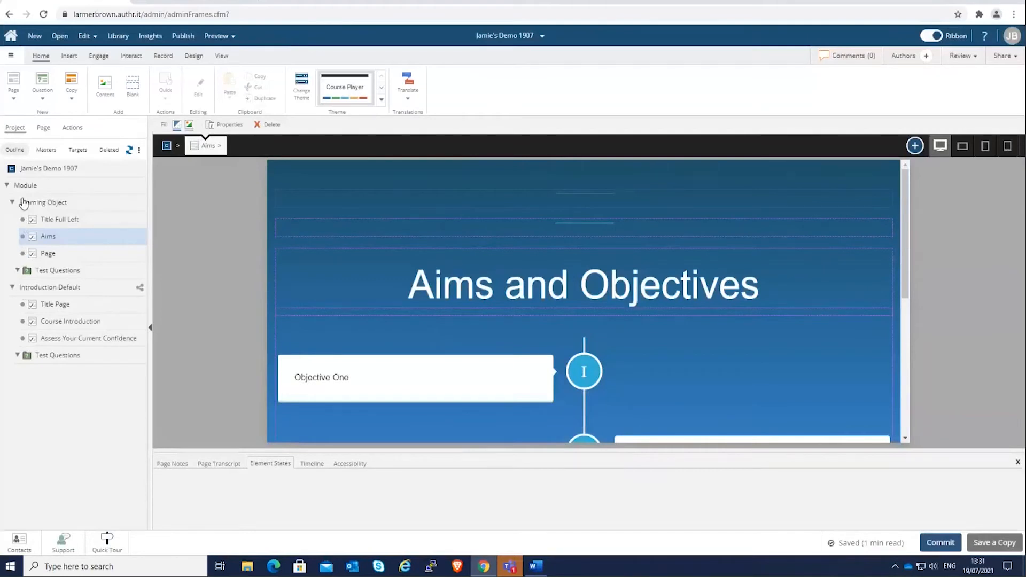
# Step: Move the Introduction Default learning object above Learning Object in the outline and open its Title Page
pyautogui.click(30, 291)
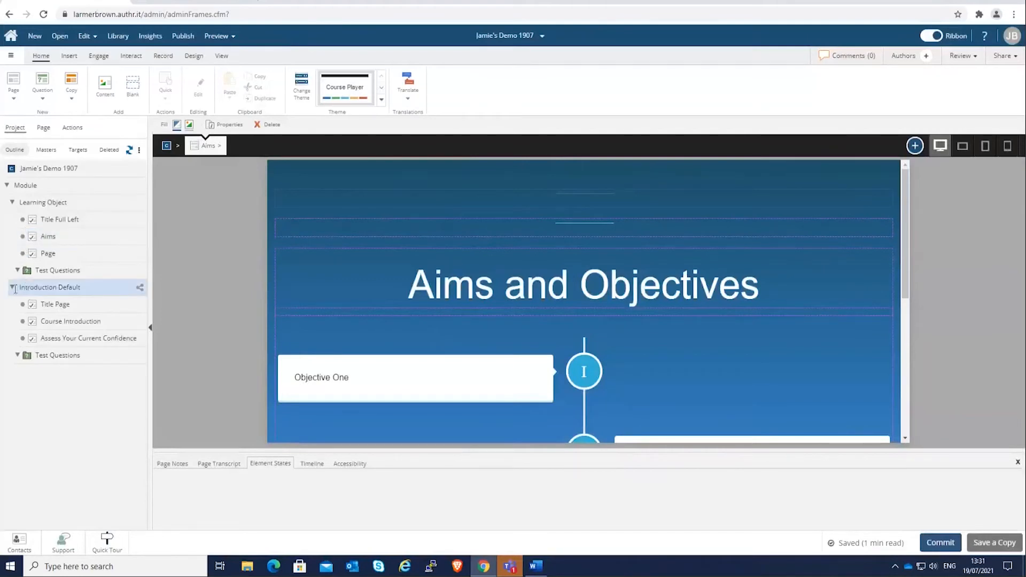
pyautogui.moveTo(20, 289); pyautogui.dragTo(19, 203)
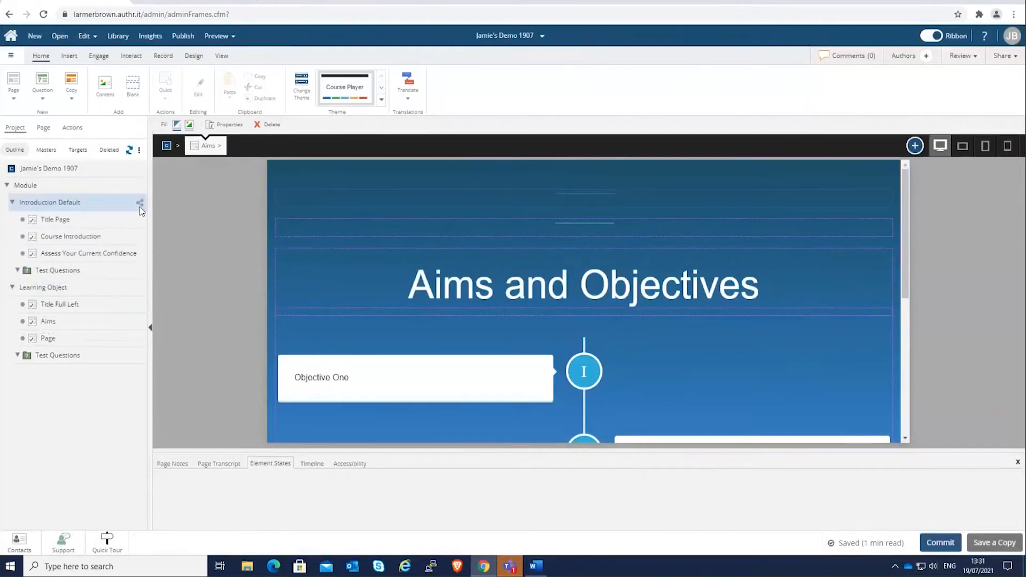
pyautogui.moveTo(139, 206)
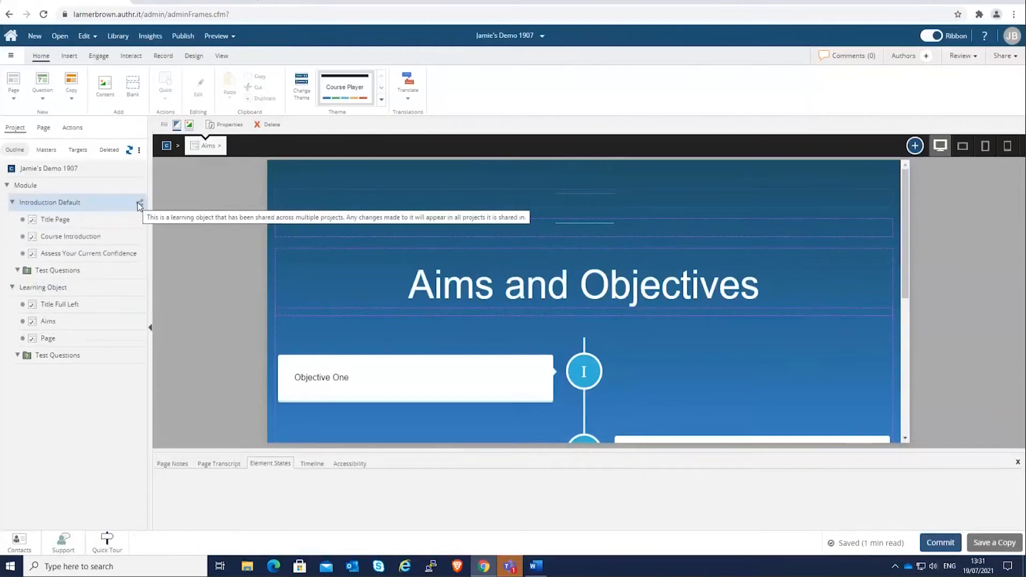
pyautogui.click(66, 220)
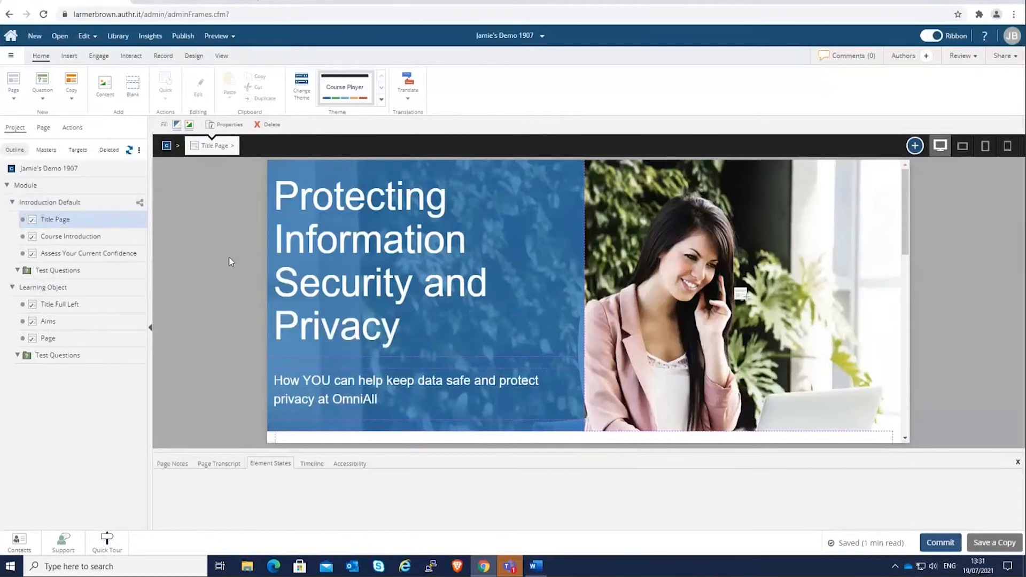
# Step: Add an empty page from the blank layouts to Learning Object and show that object's pages in the outline
pyautogui.click(11, 289)
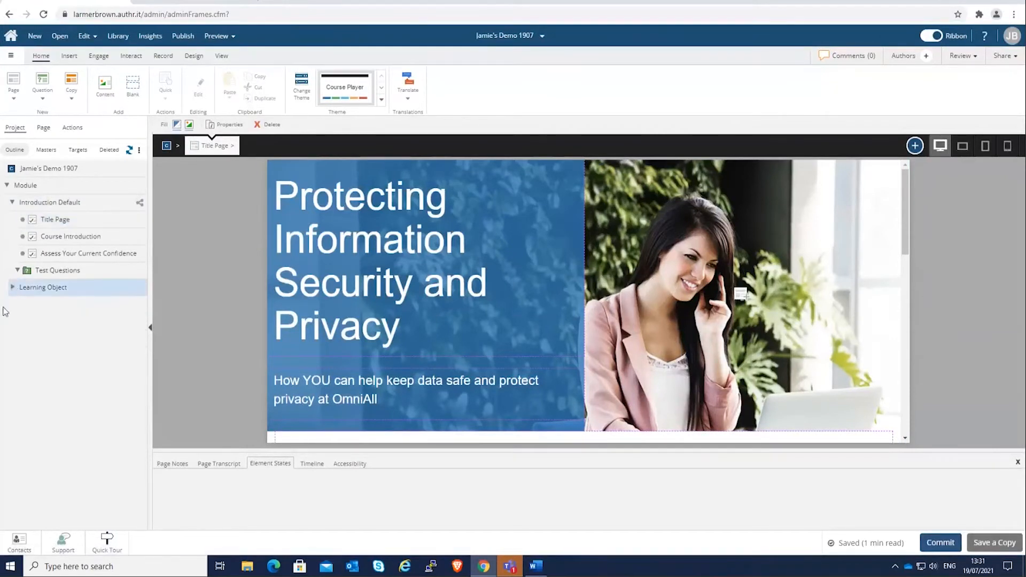
pyautogui.click(13, 81)
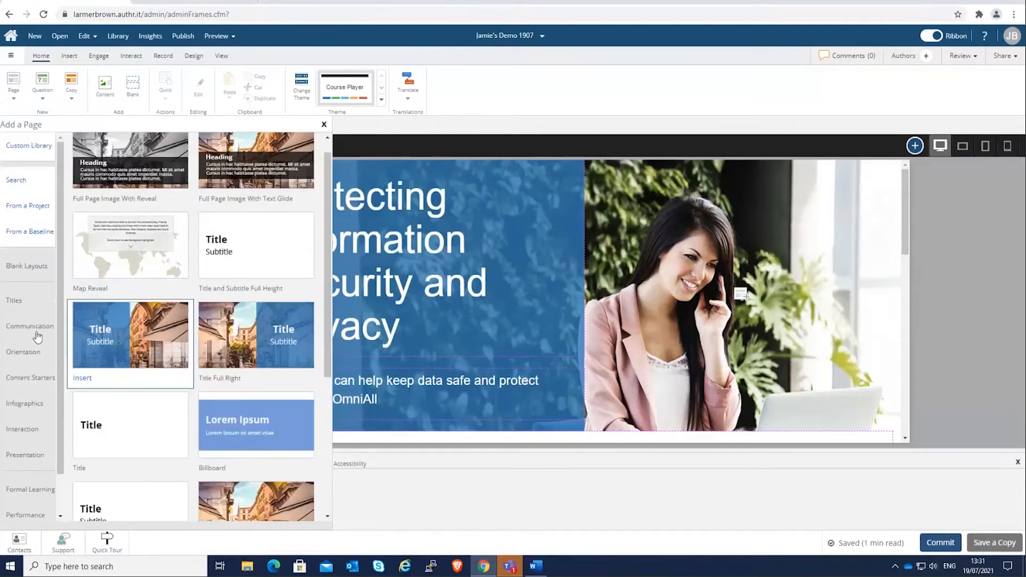
pyautogui.click(36, 271)
pyautogui.click(130, 162)
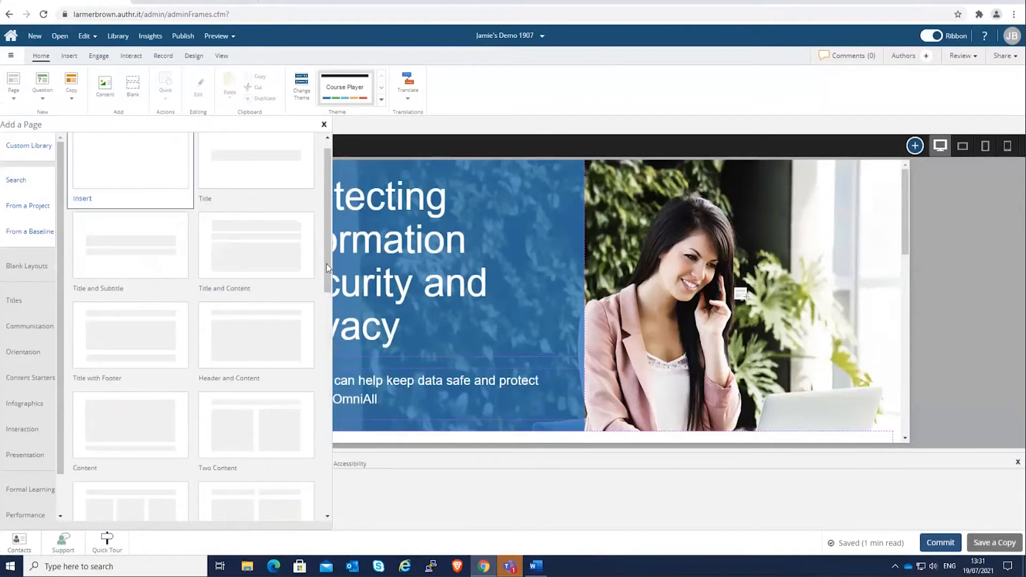
pyautogui.click(83, 217)
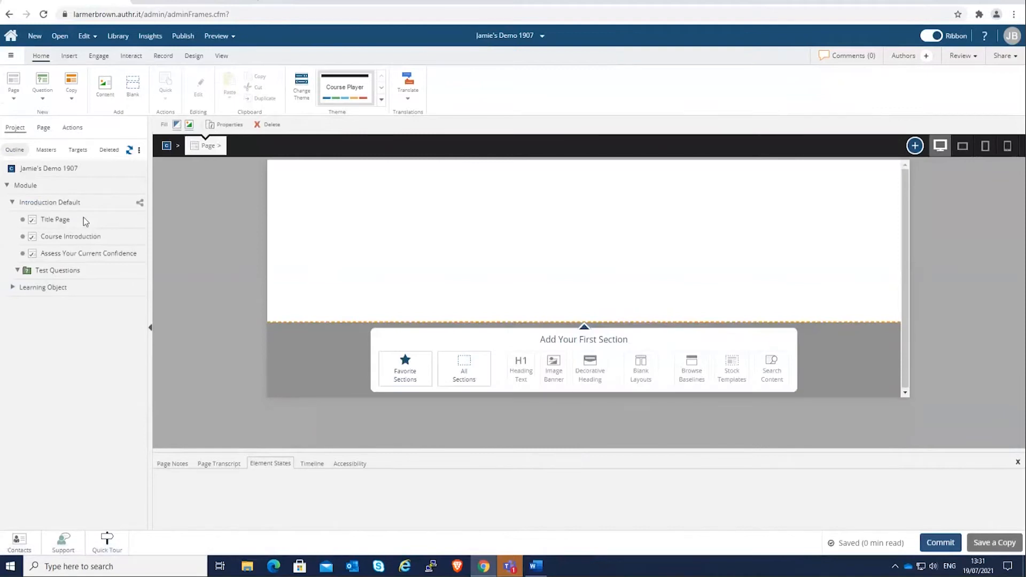
pyautogui.click(12, 288)
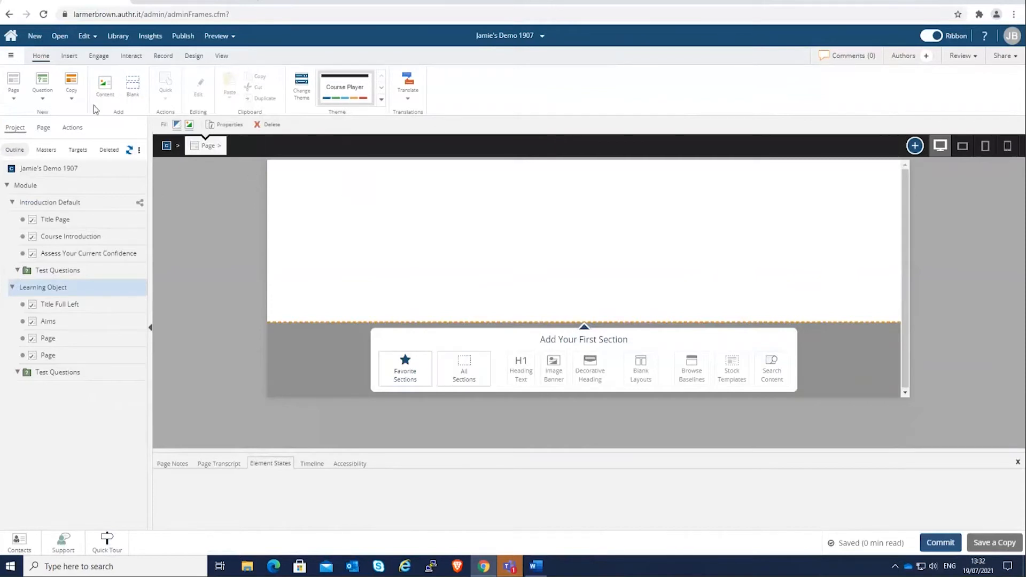
# Step: Add an H1 heading as the blank page's first section and replace its placeholder text with "Welcome to the course"
pyautogui.click(70, 58)
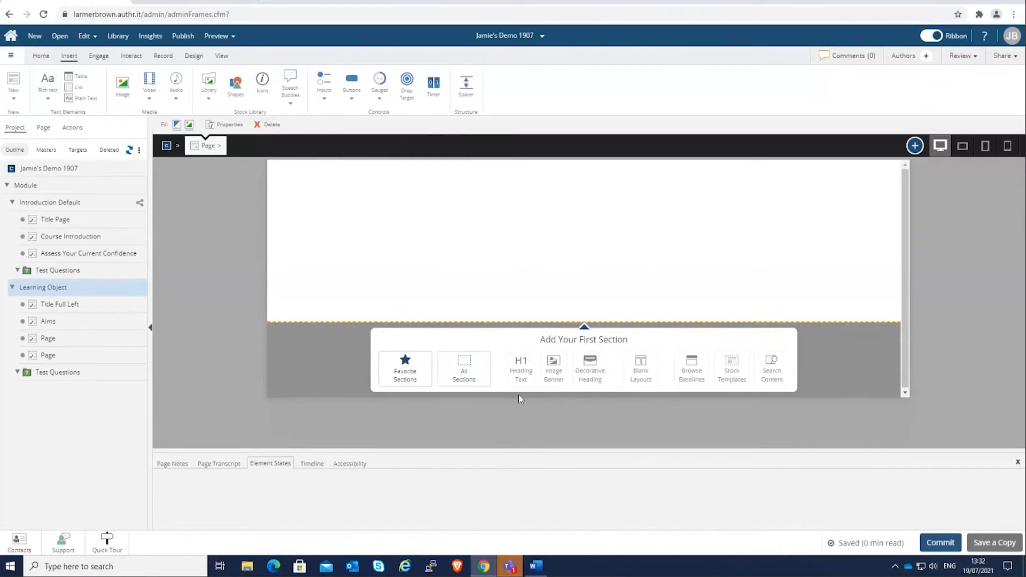
pyautogui.click(521, 372)
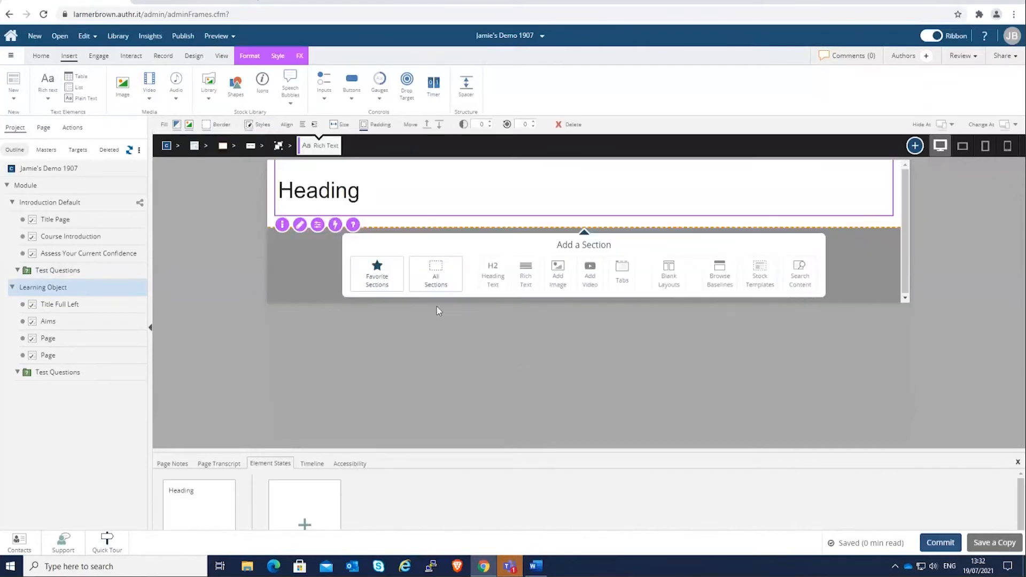
pyautogui.click(352, 196)
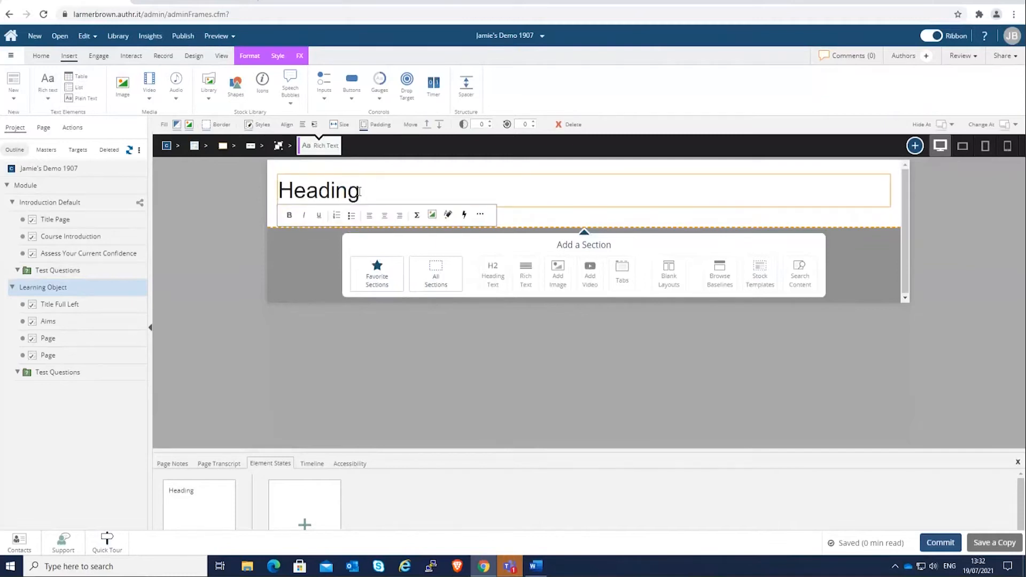
pyautogui.press('BackSpace')
pyautogui.press('BackSpace')
pyautogui.press('BackSpace')
pyautogui.press('BackSpace')
pyautogui.press('BackSpace')
pyautogui.press('BackSpace')
pyautogui.press('BackSpace')
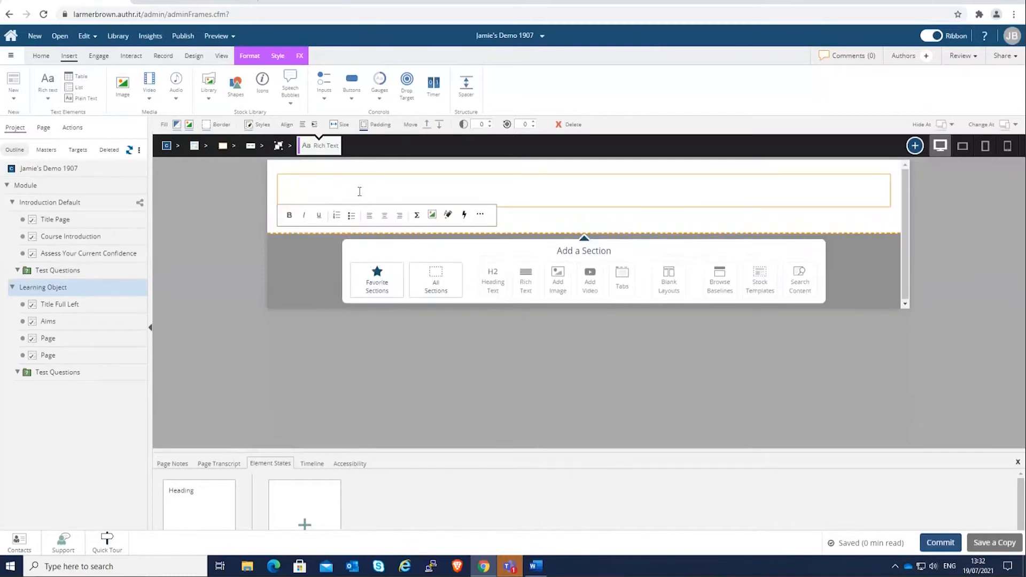
pyautogui.write('Welcom')
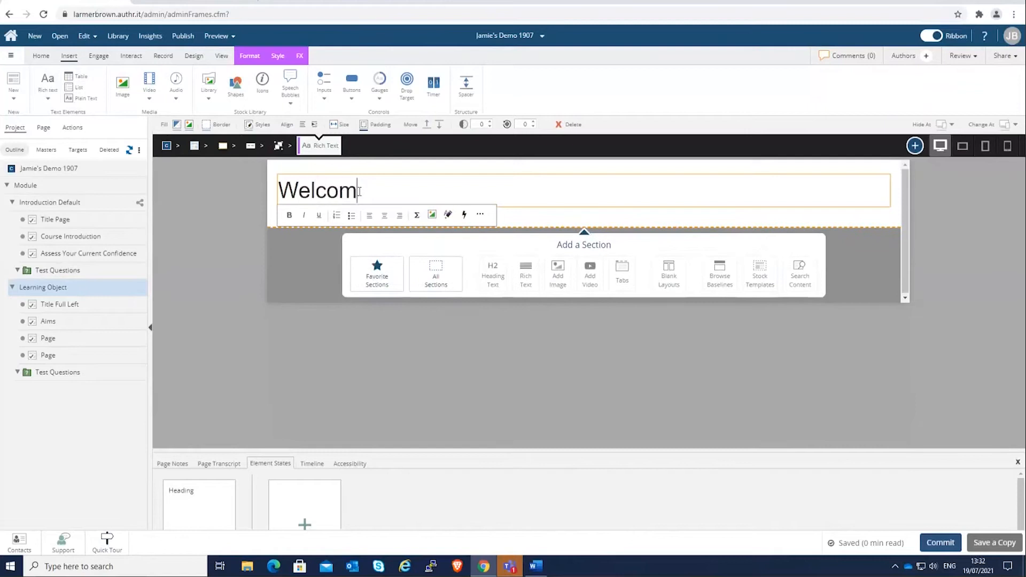
pyautogui.write('e to te course')
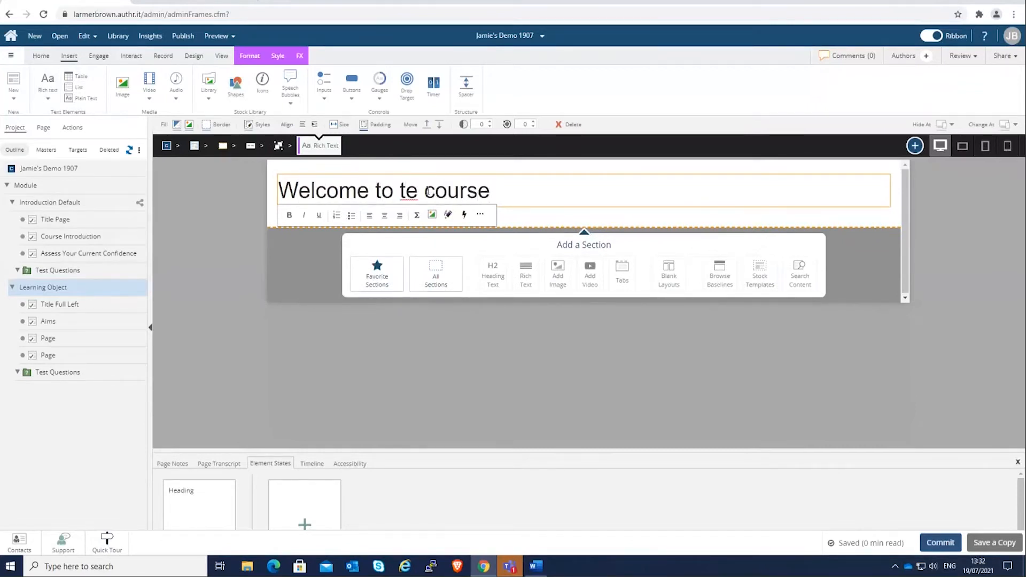
pyautogui.press('BackSpace')
pyautogui.write('he')
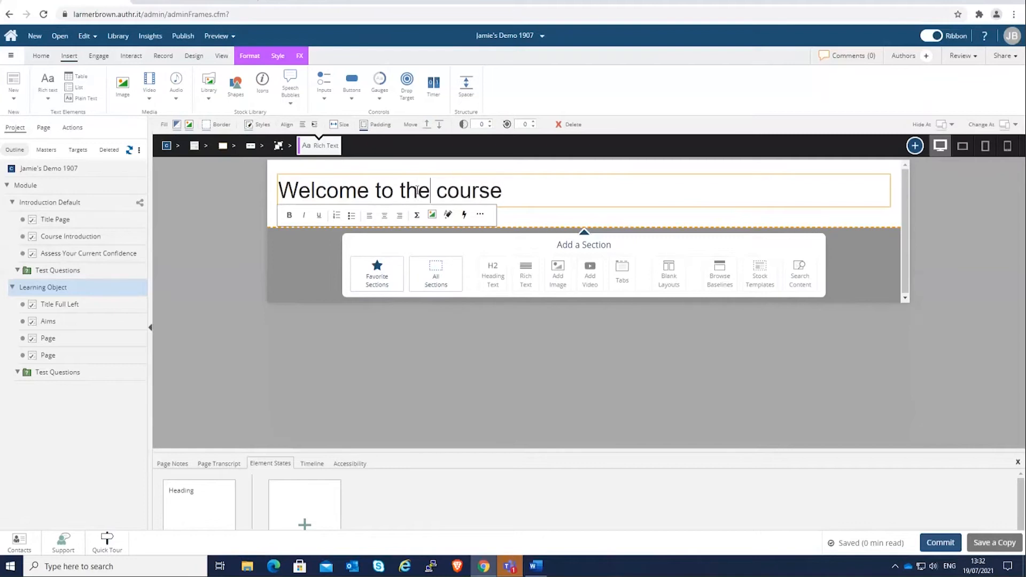
pyautogui.click(518, 350)
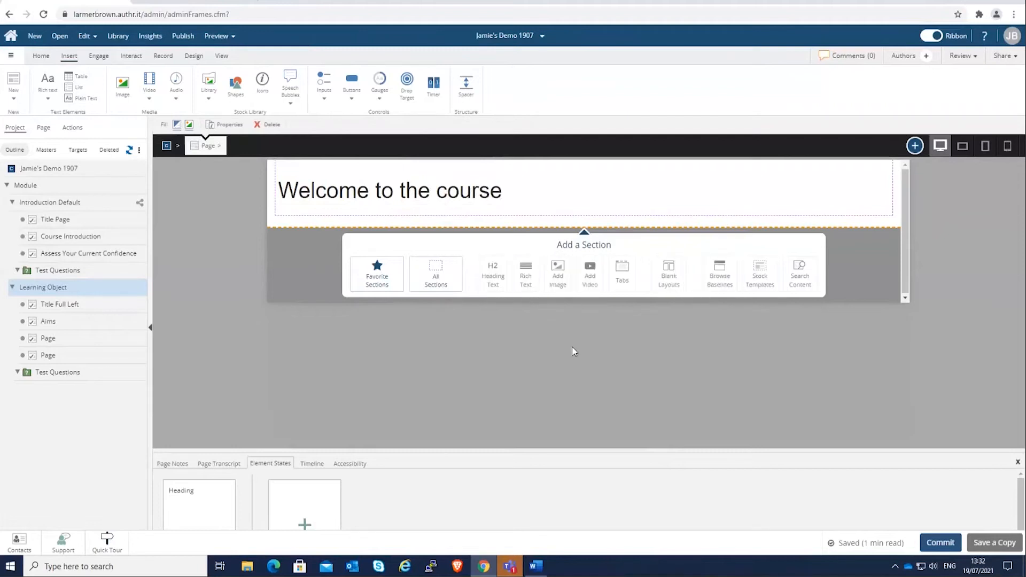
# Step: Browse all section types that can be added to the page, covering text, images, stock library and media
pyautogui.click(914, 147)
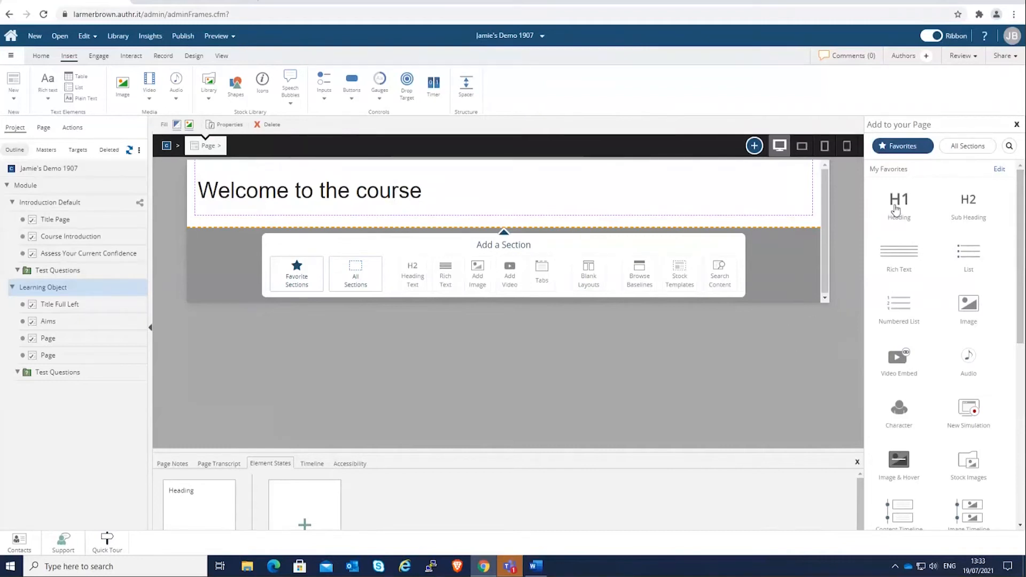
pyautogui.moveTo(896, 209)
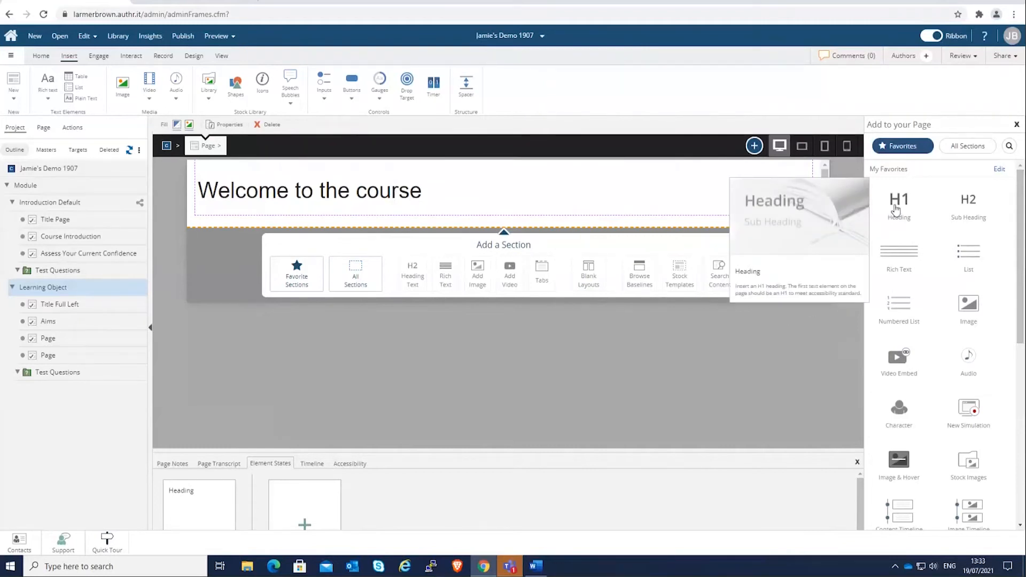
pyautogui.click(973, 151)
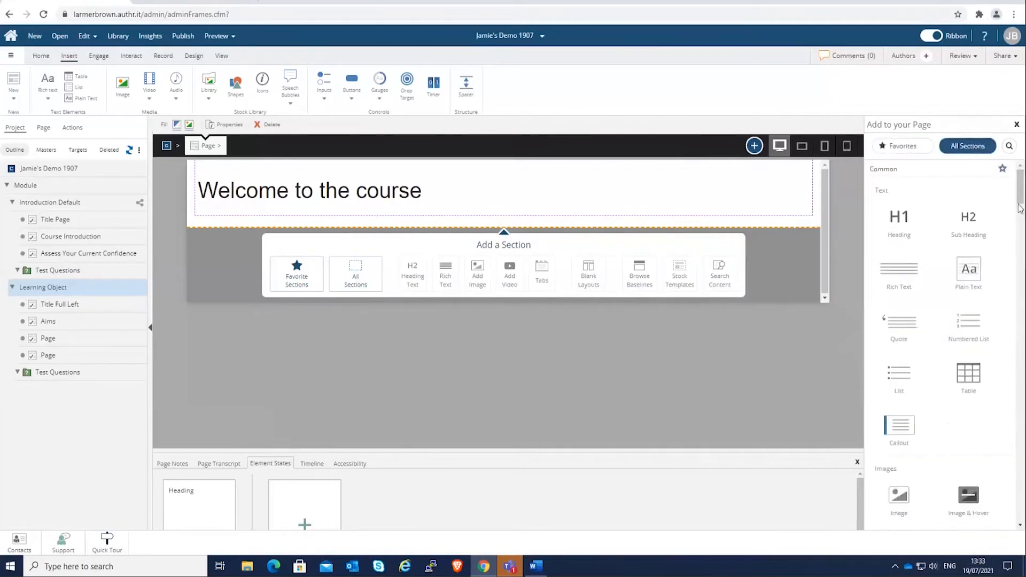
pyautogui.moveTo(1021, 191); pyautogui.dragTo(1023, 218)
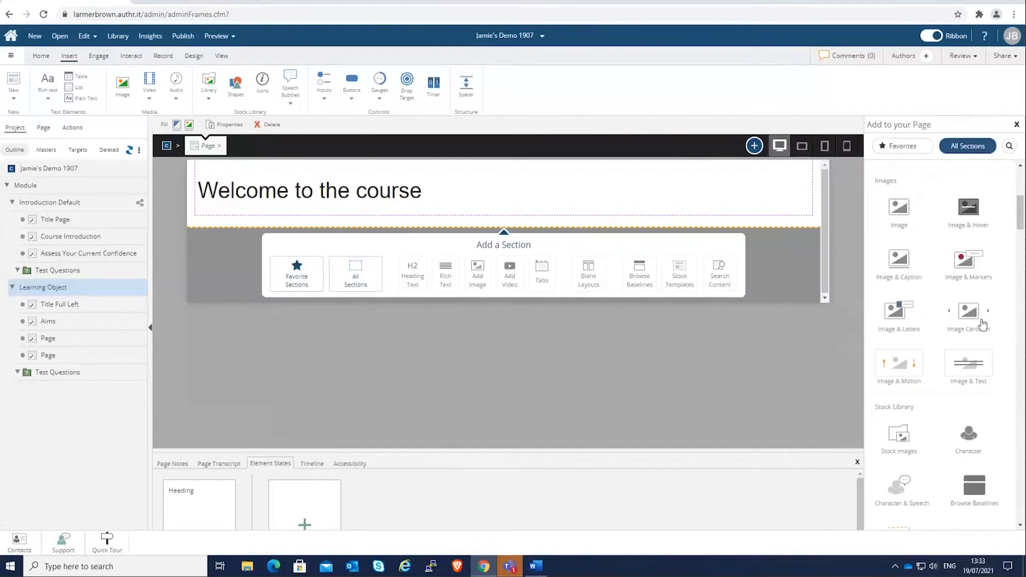
pyautogui.moveTo(967, 319)
pyautogui.moveTo(1023, 223); pyautogui.dragTo(1025, 243)
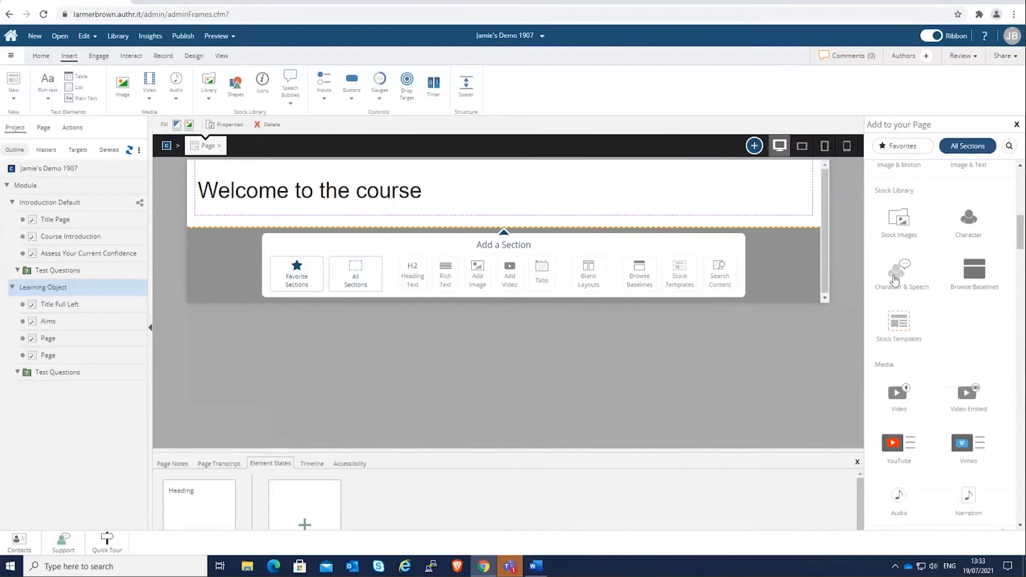
pyautogui.moveTo(895, 280)
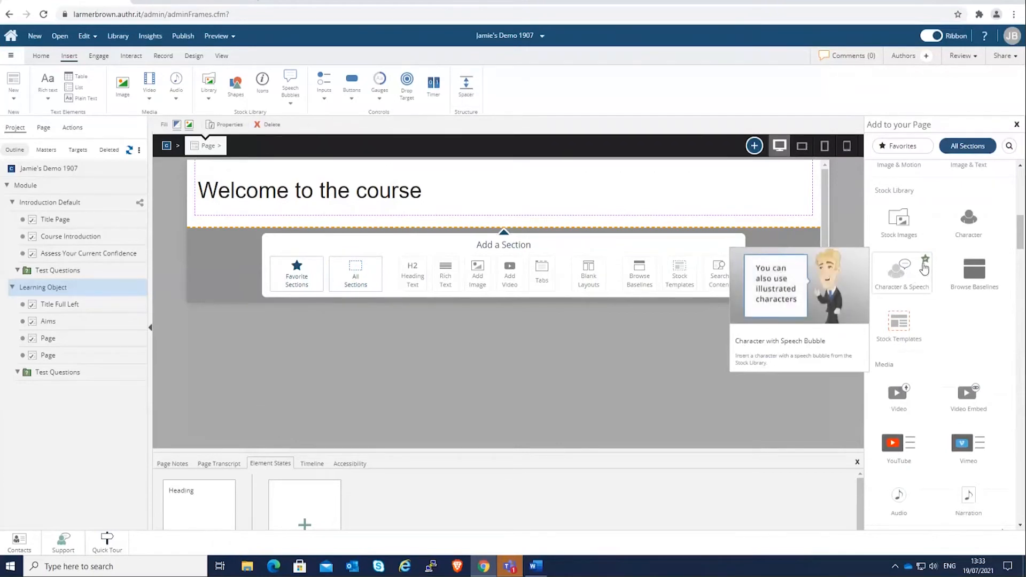
# Step: Review the interactive, container, button and quiz section types, previewing Click to Reveal, Content Timeline and True/False
pyautogui.scroll(-1, 1021, 242)
pyautogui.scroll(-5, 1021, 242)
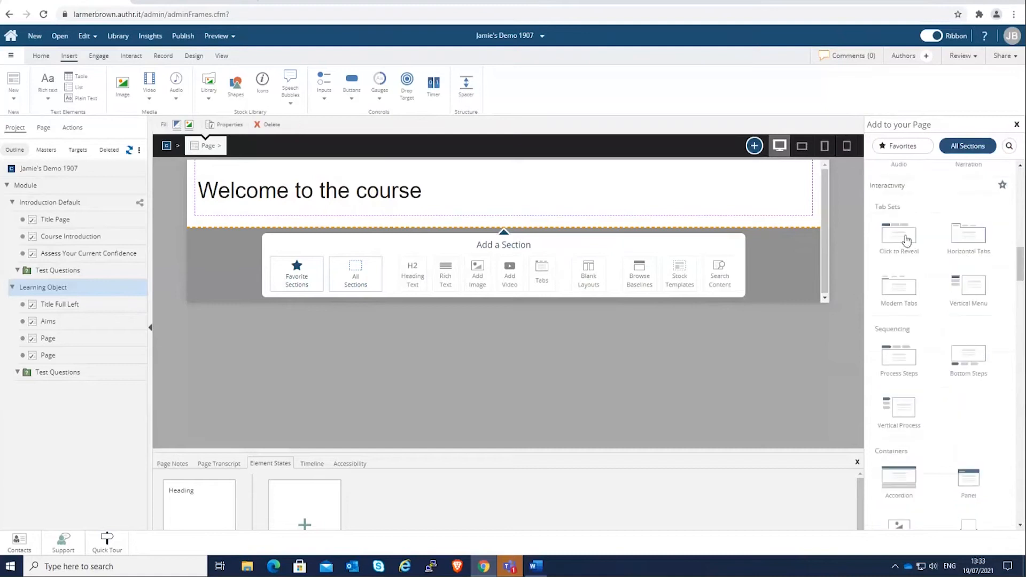
pyautogui.moveTo(907, 239)
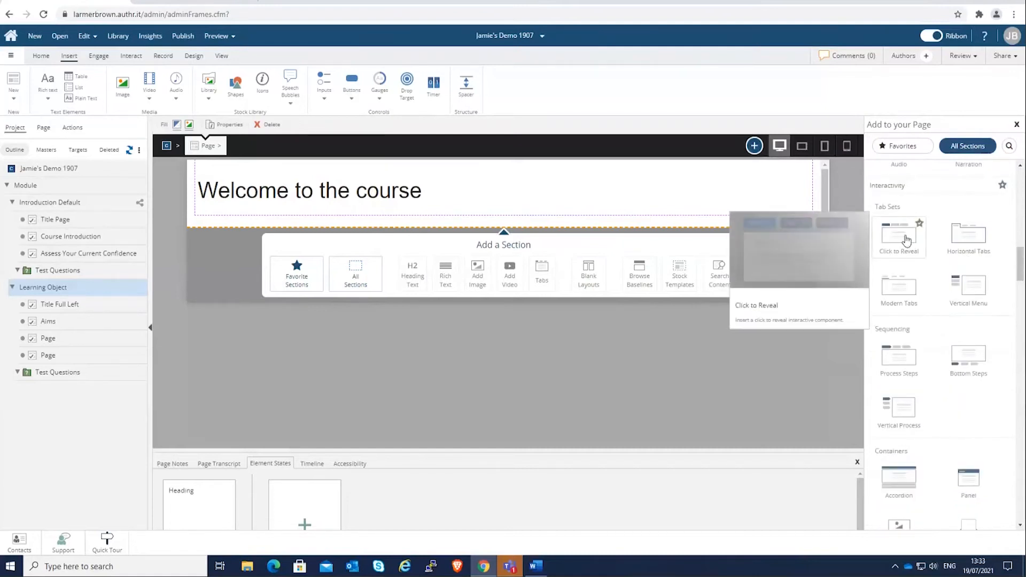
pyautogui.scroll(-4, 999, 242)
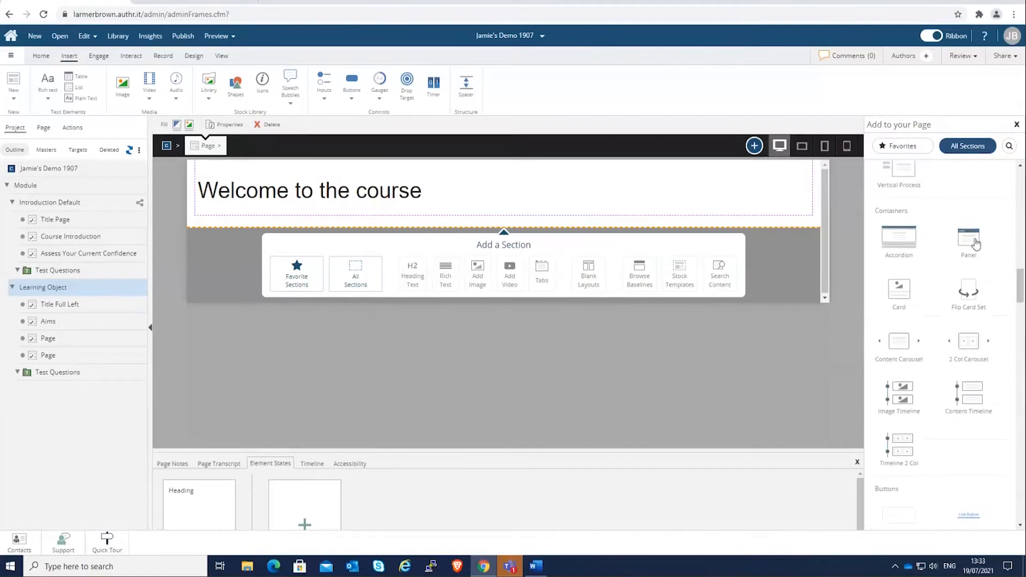
pyautogui.moveTo(976, 244)
pyautogui.moveTo(972, 402)
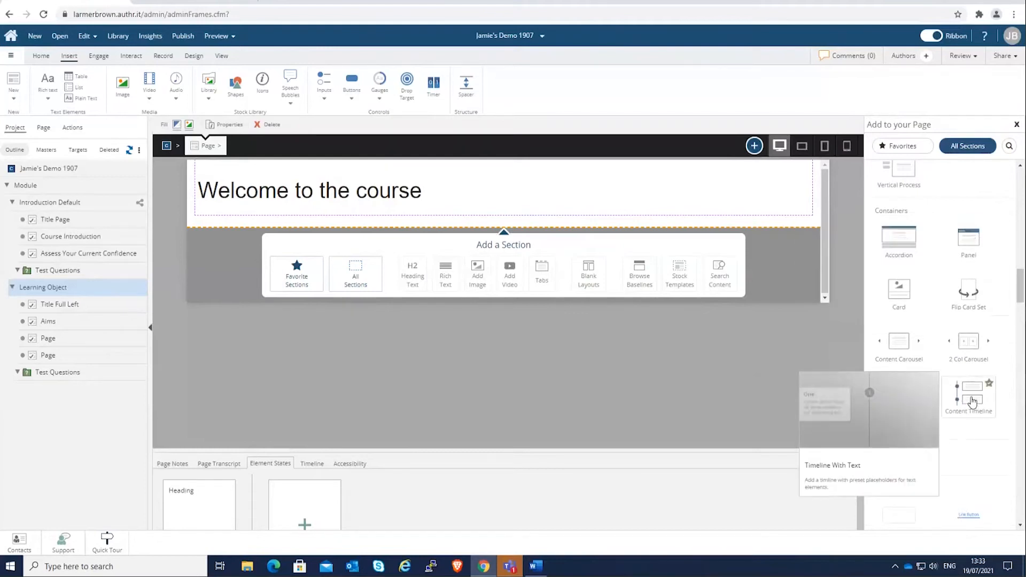
pyautogui.moveTo(1020, 295); pyautogui.dragTo(1021, 322)
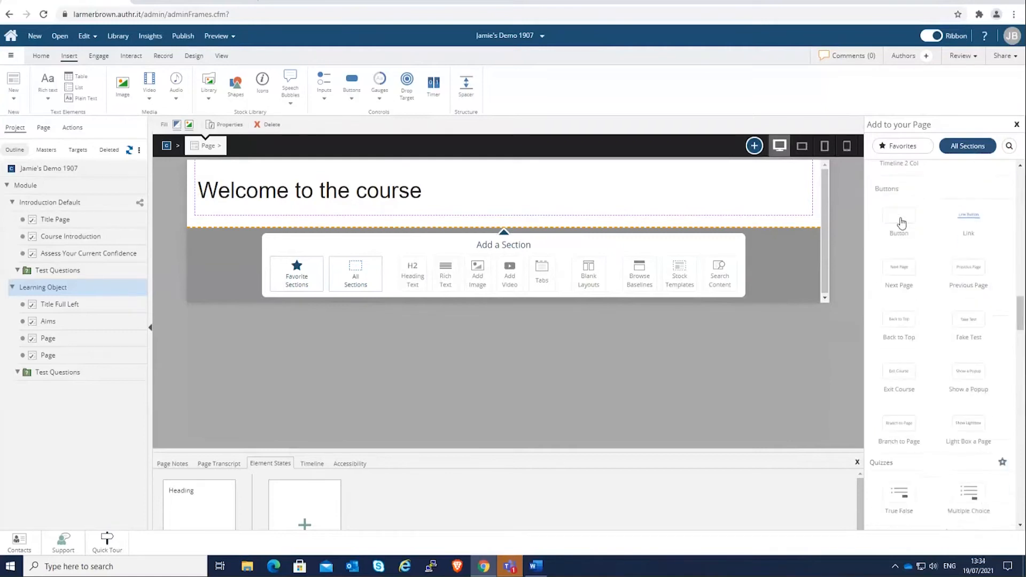
pyautogui.moveTo(901, 222)
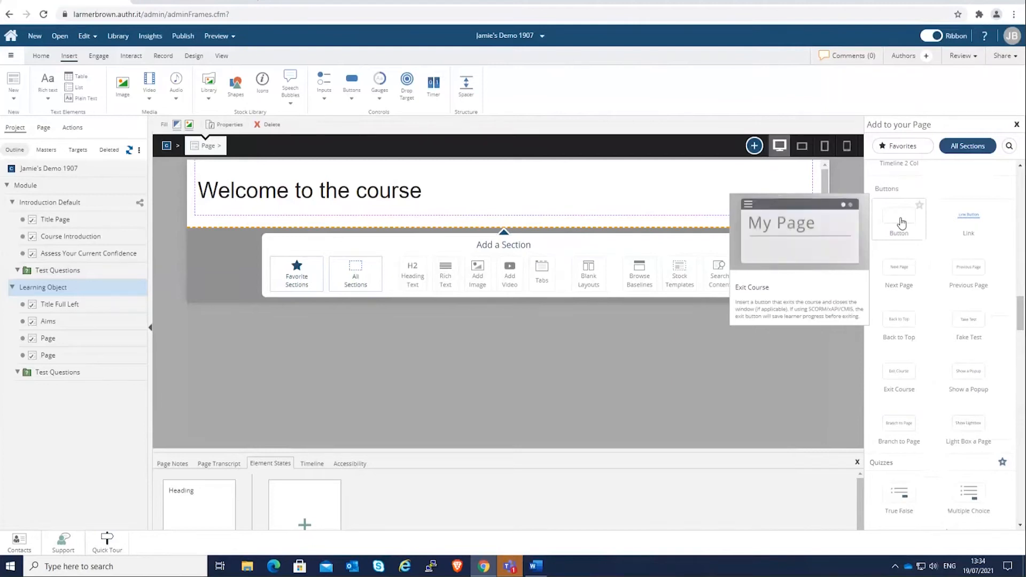
pyautogui.scroll(-5, 921, 245)
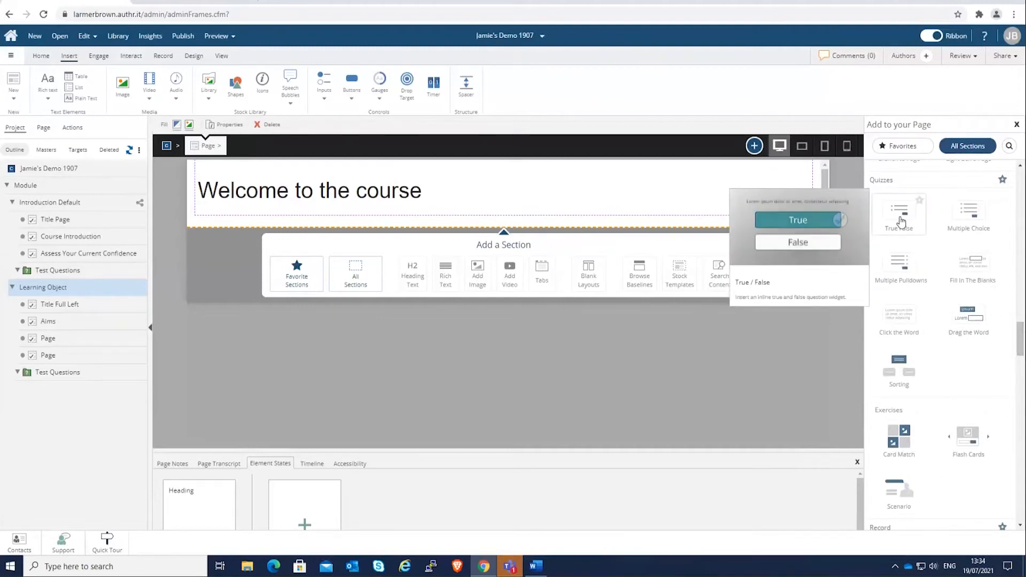
pyautogui.moveTo(1019, 346); pyautogui.dragTo(1021, 190)
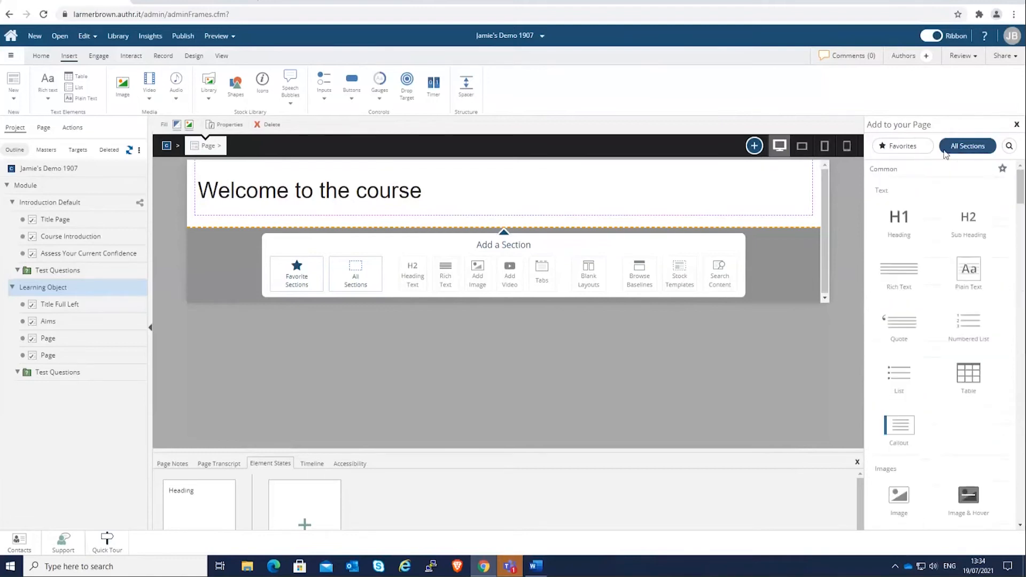
# Step: Add a Content Timeline from the favorite sections below the "Welcome to the course" heading and open its content for editing
pyautogui.click(916, 149)
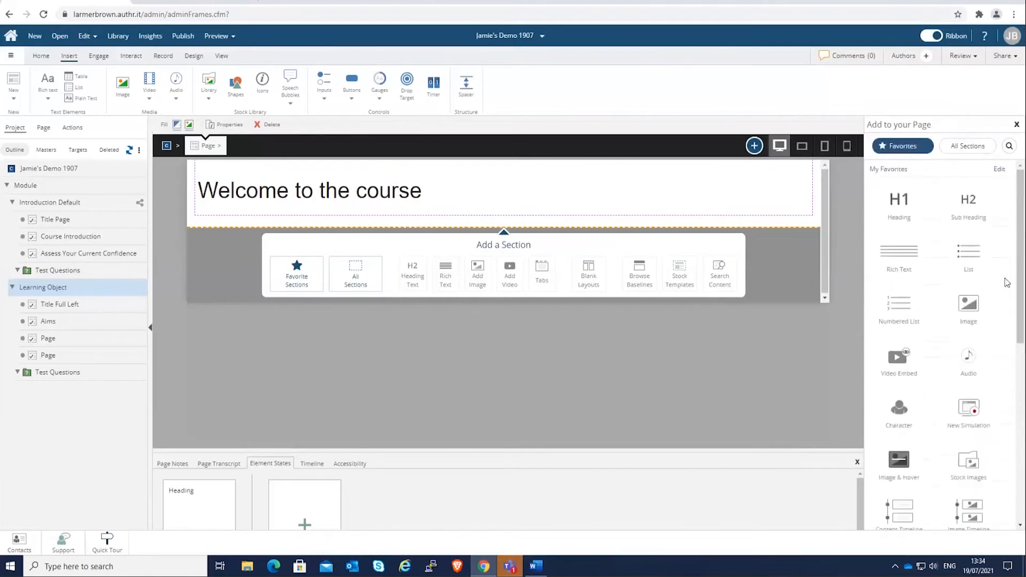
pyautogui.moveTo(1021, 293); pyautogui.dragTo(1021, 349)
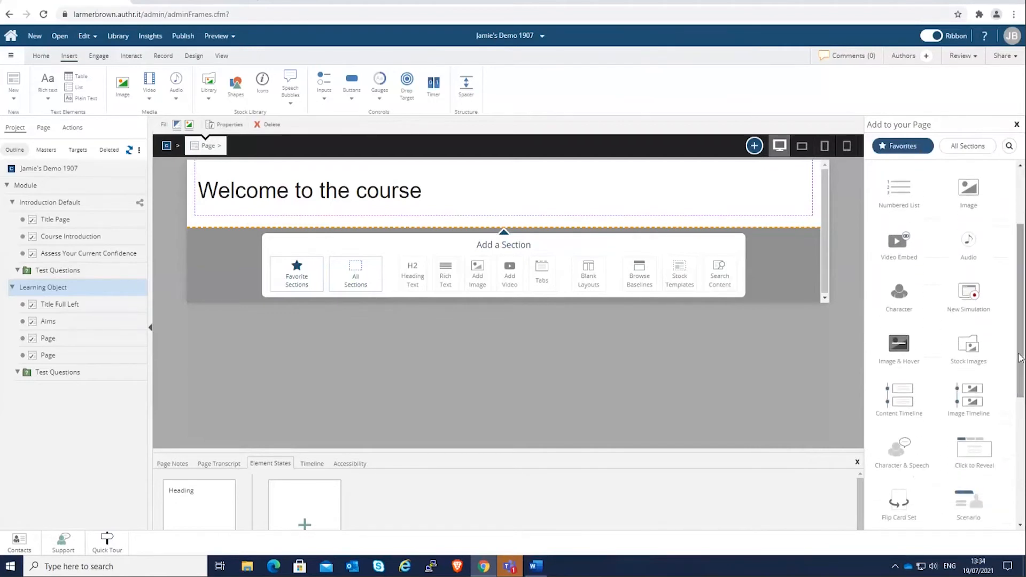
pyautogui.click(900, 399)
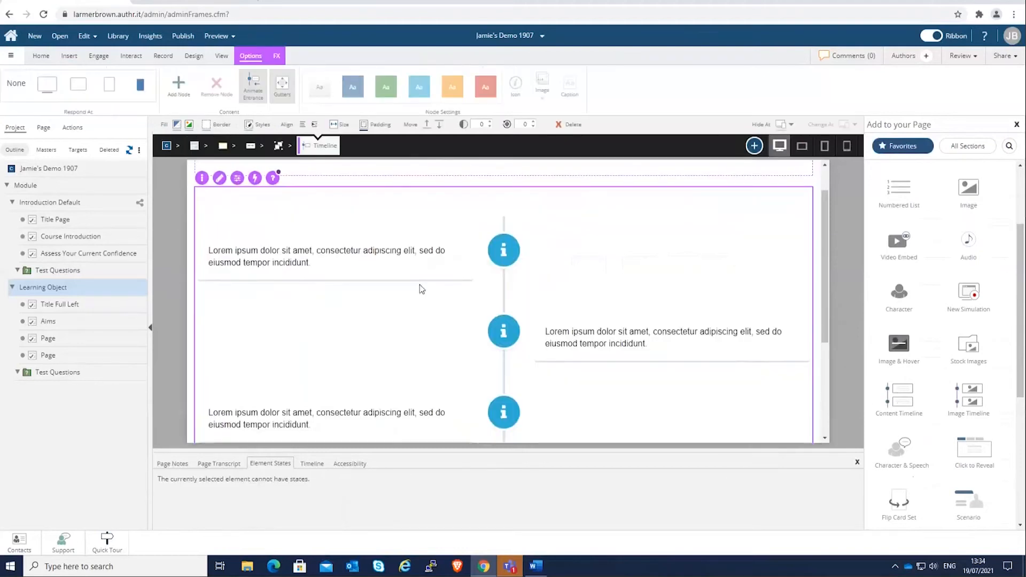
pyautogui.scroll(1, 298, 259)
pyautogui.scroll(-3, 297, 258)
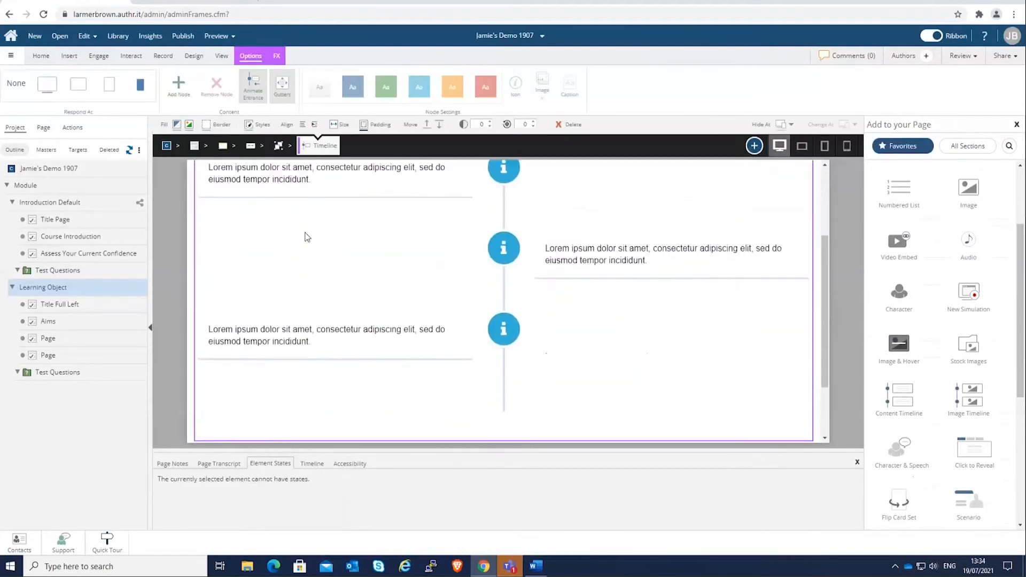
pyautogui.scroll(2, 305, 234)
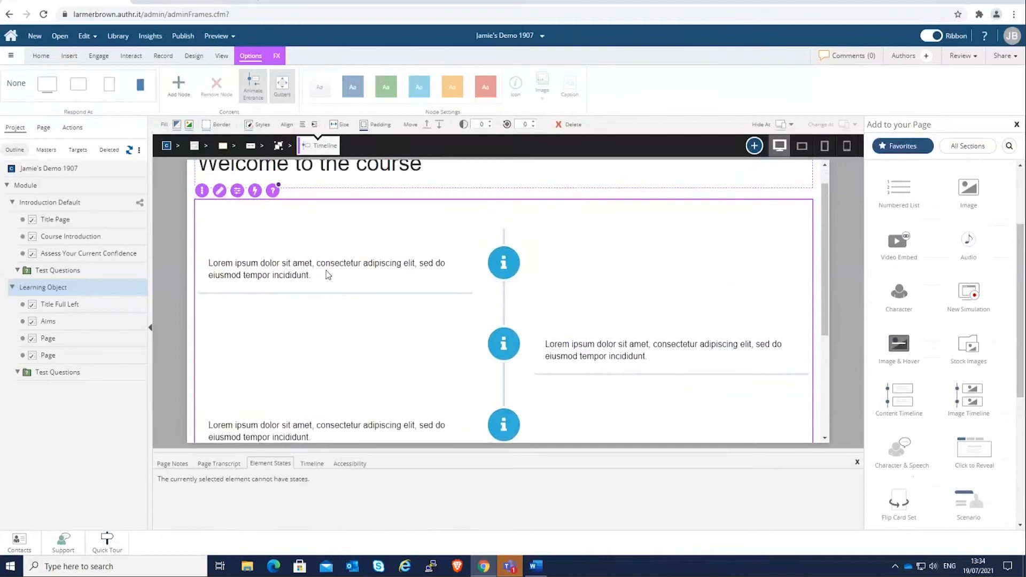
pyautogui.click(320, 274)
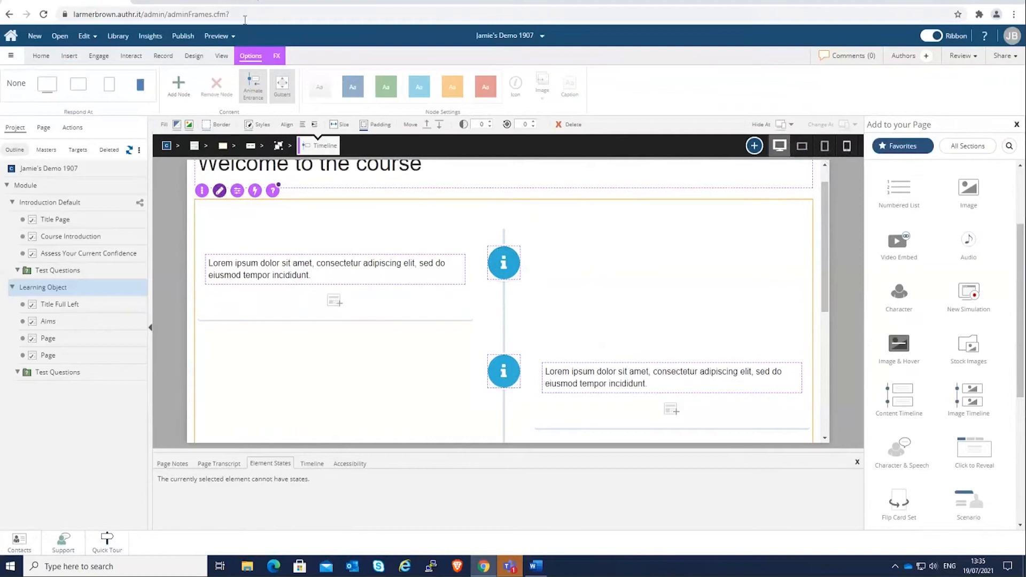
# Step: Check how the timeline page responds in the phone layout, then return to the desktop layout
pyautogui.click(847, 147)
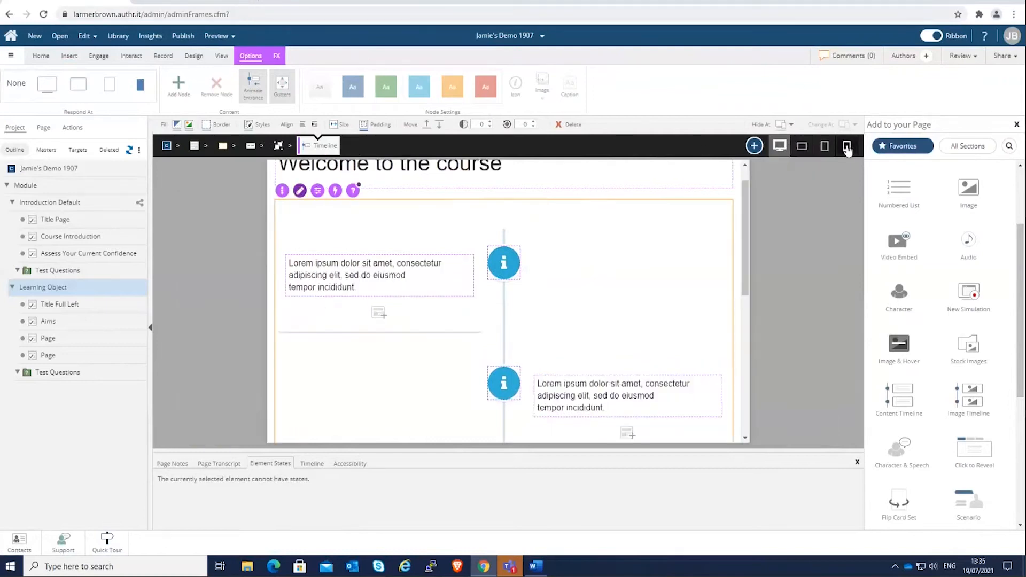
pyautogui.click(847, 147)
pyautogui.click(1017, 125)
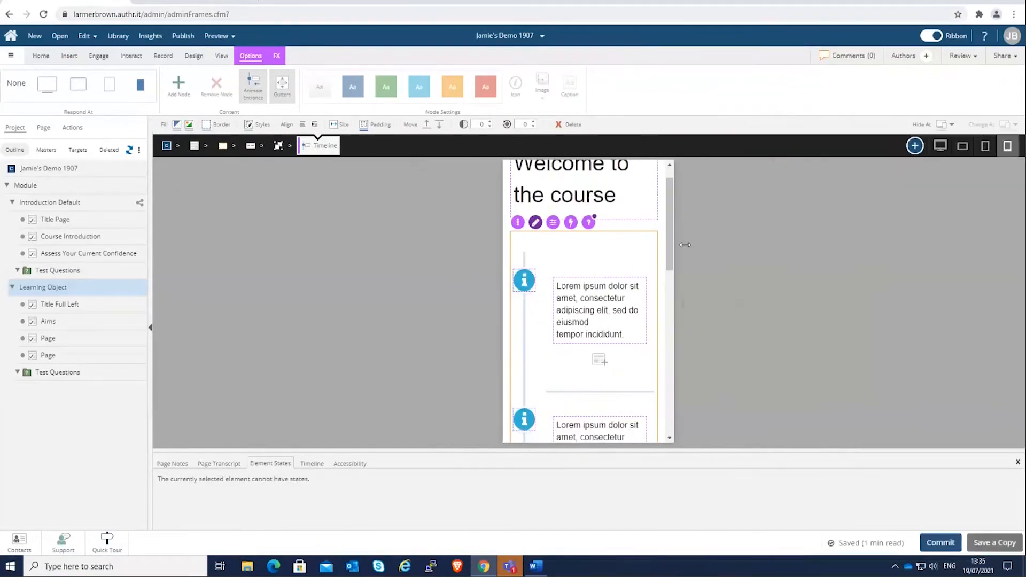
pyautogui.moveTo(671, 270); pyautogui.dragTo(672, 244)
pyautogui.click(942, 152)
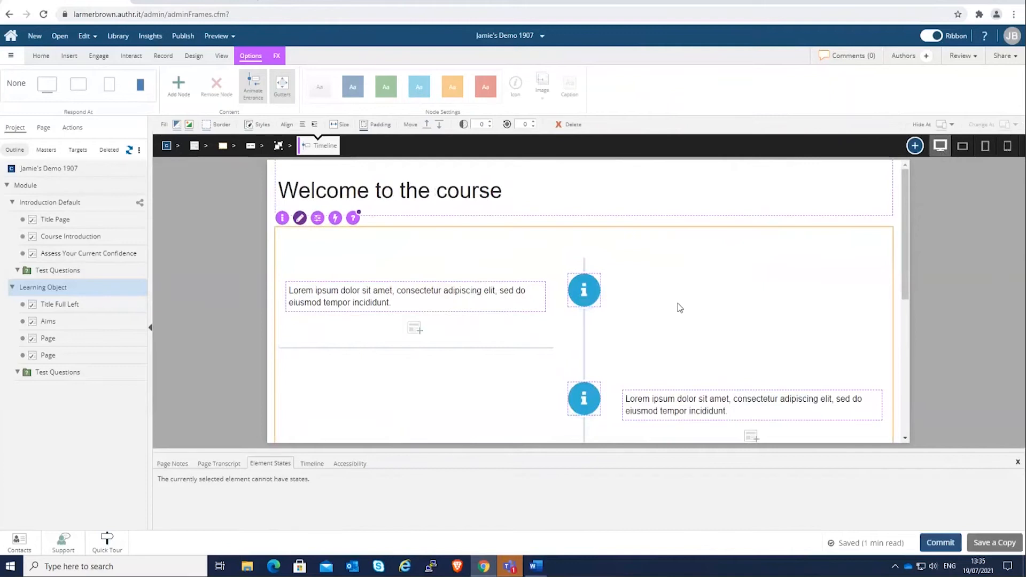
# Step: Start adding an Image section and examine the insert sizes of the binary code laptop and city picture among the stock library's Technology images
pyautogui.click(916, 145)
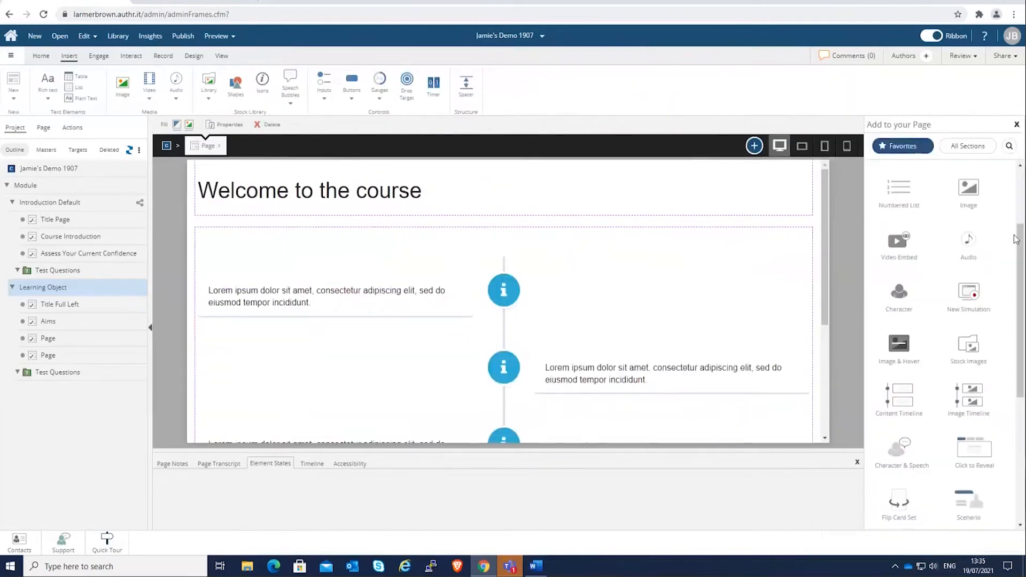
pyautogui.moveTo(1020, 272); pyautogui.dragTo(1023, 296)
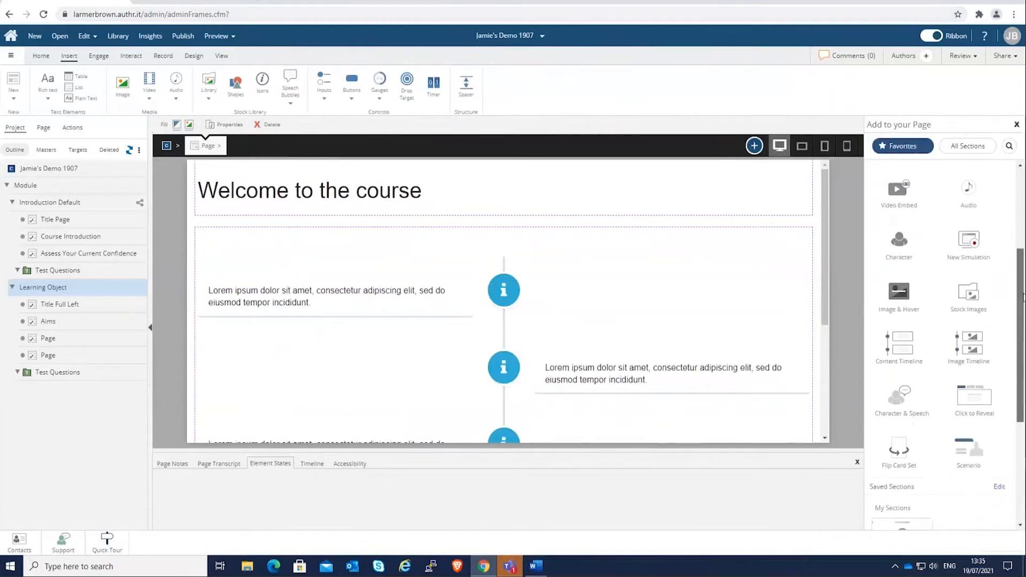
pyautogui.scroll(3, 1023, 296)
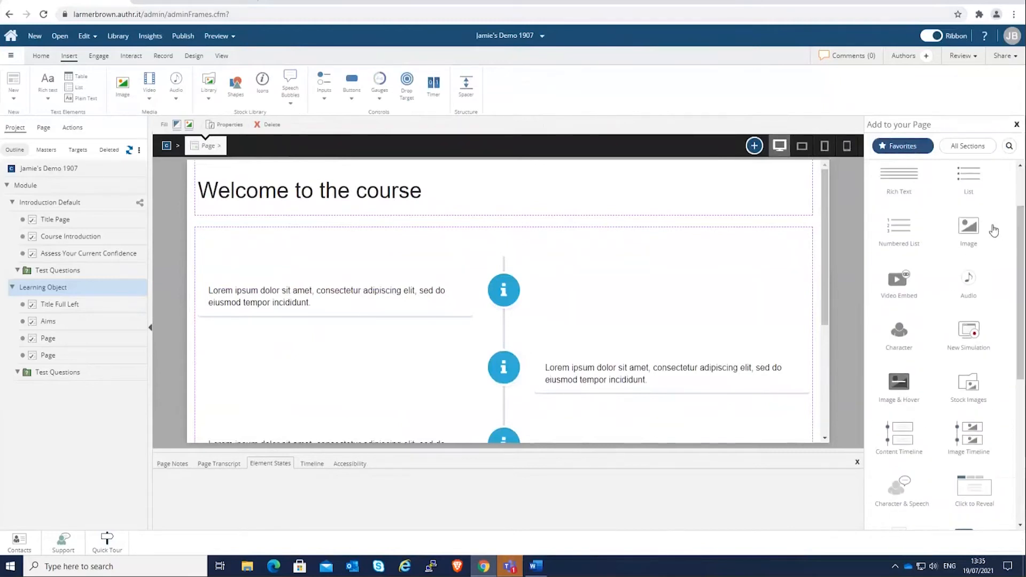
pyautogui.click(972, 230)
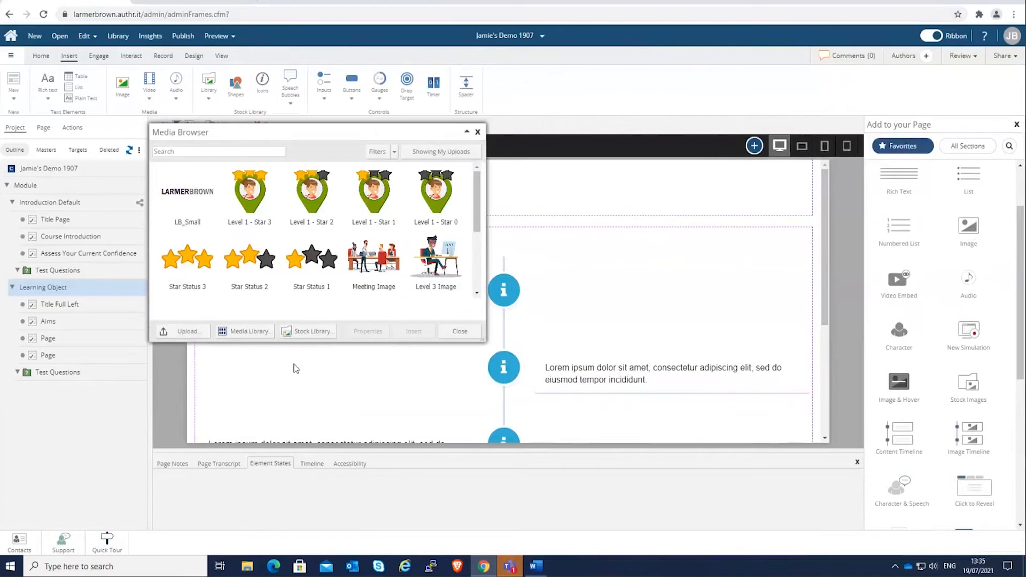
pyautogui.click(310, 331)
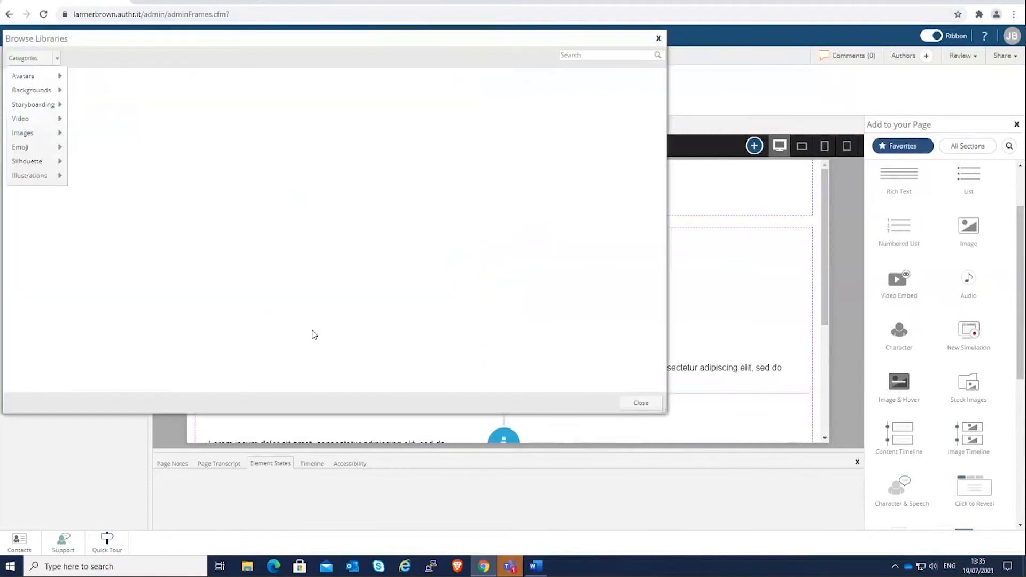
pyautogui.click(34, 134)
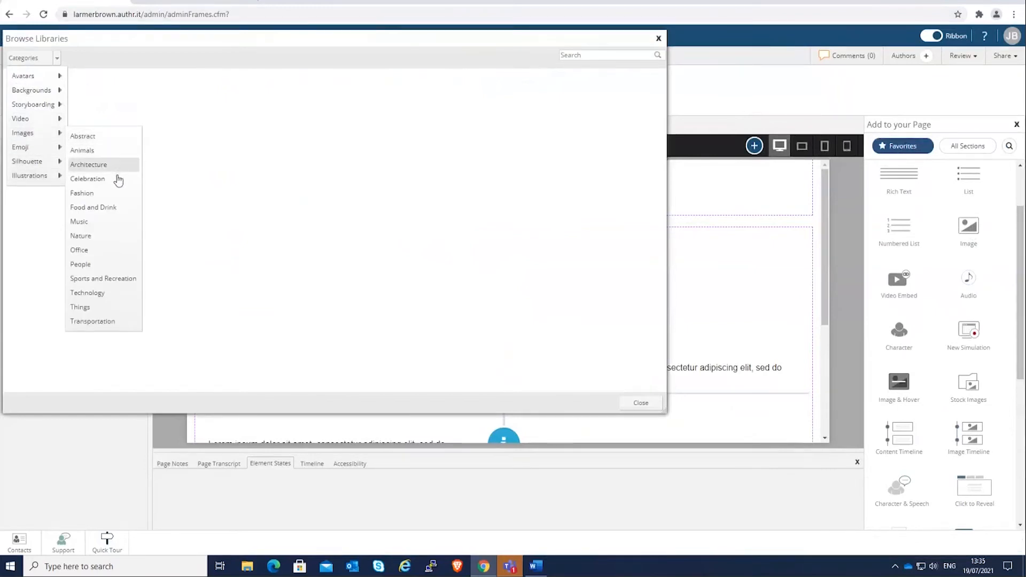
pyautogui.click(110, 294)
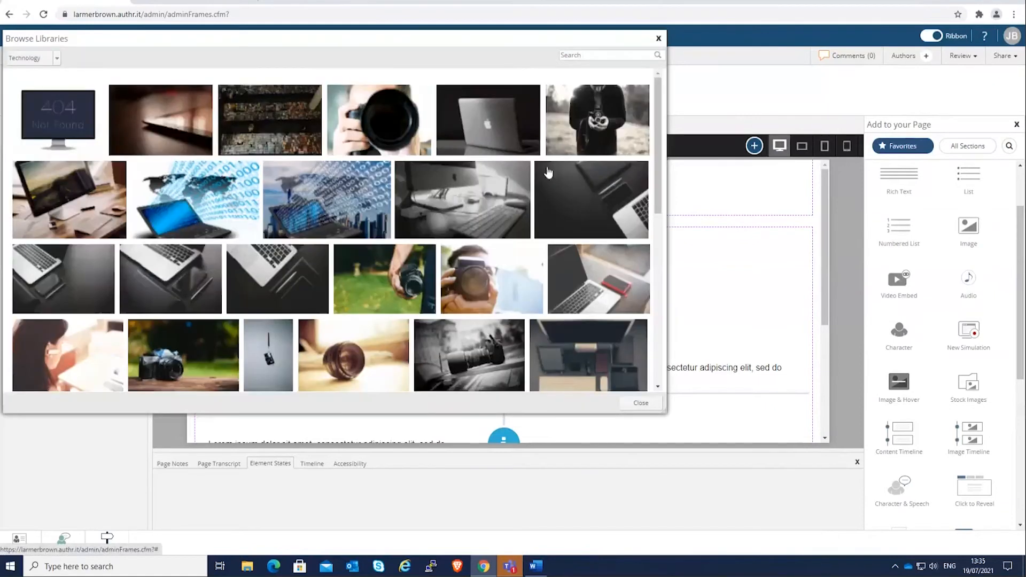
pyautogui.moveTo(655, 149); pyautogui.dragTo(662, 117)
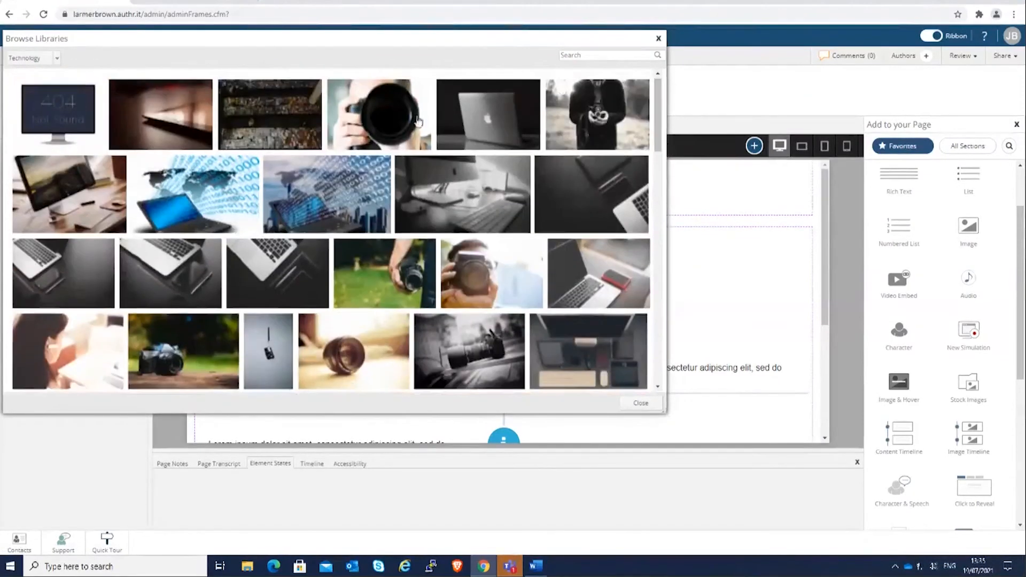
pyautogui.click(328, 208)
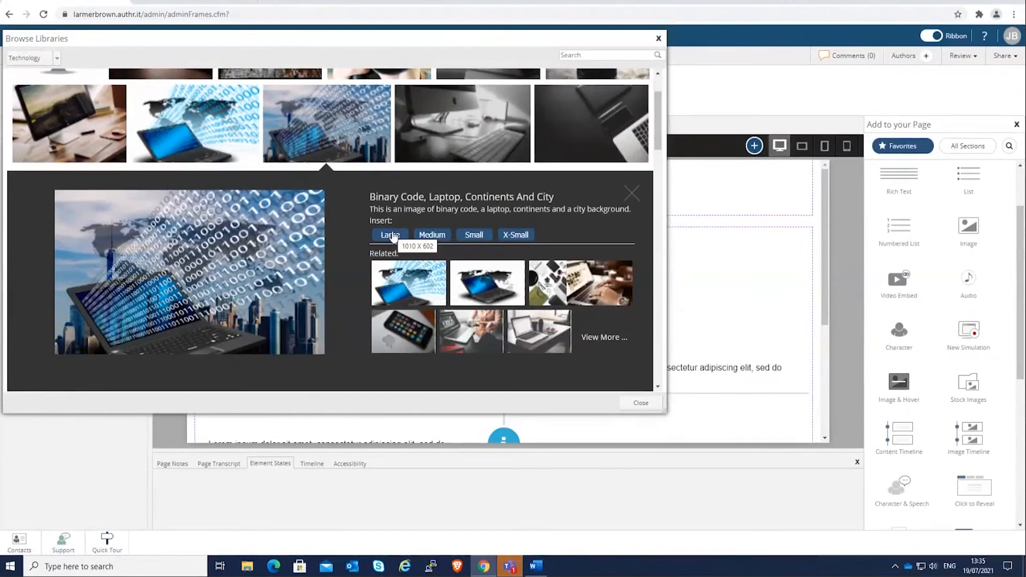
pyautogui.click(659, 39)
# Step: Open the Media Library for a new Image section and display the Company Assets
pyautogui.click(969, 234)
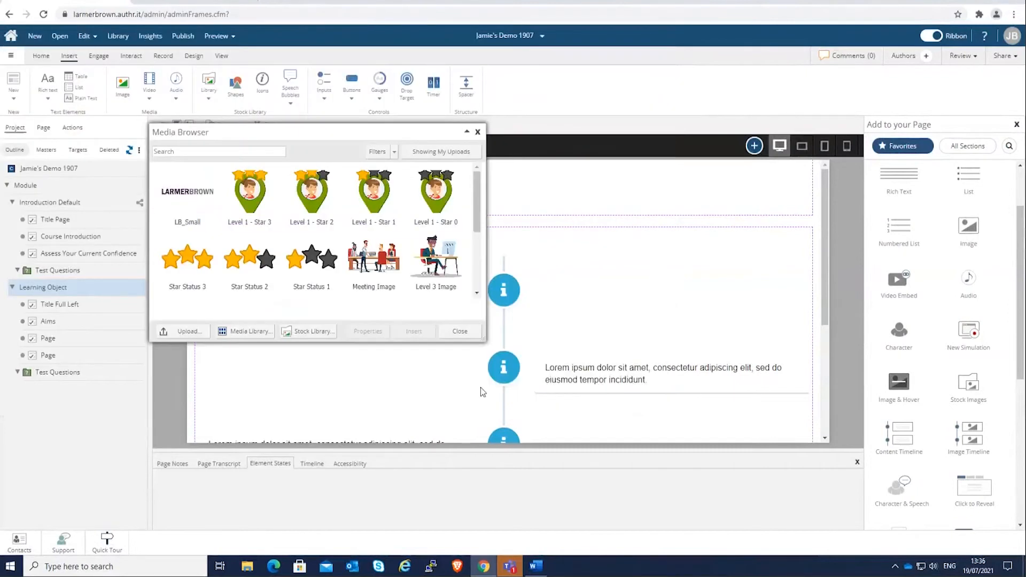
pyautogui.click(255, 332)
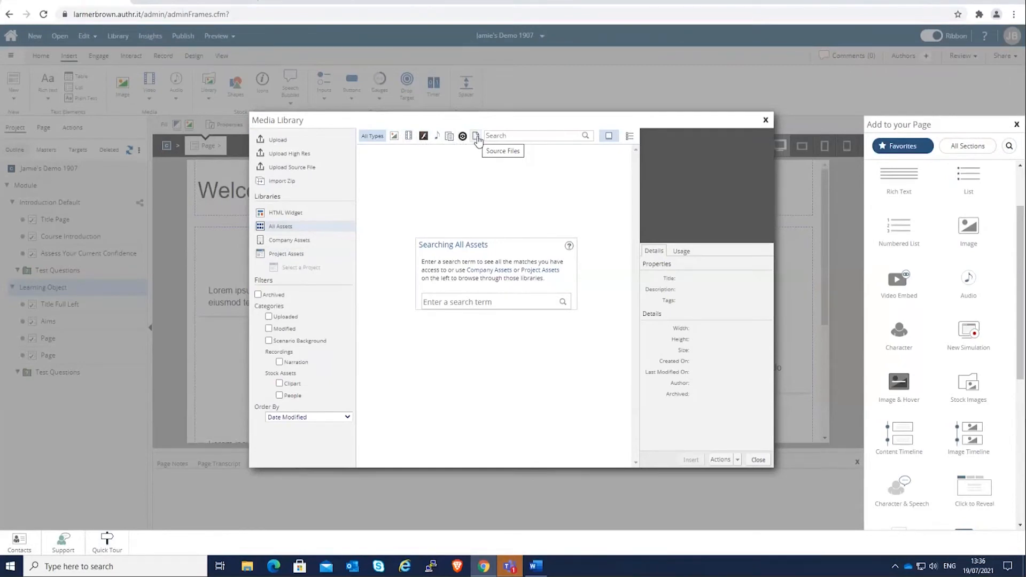
pyautogui.click(304, 244)
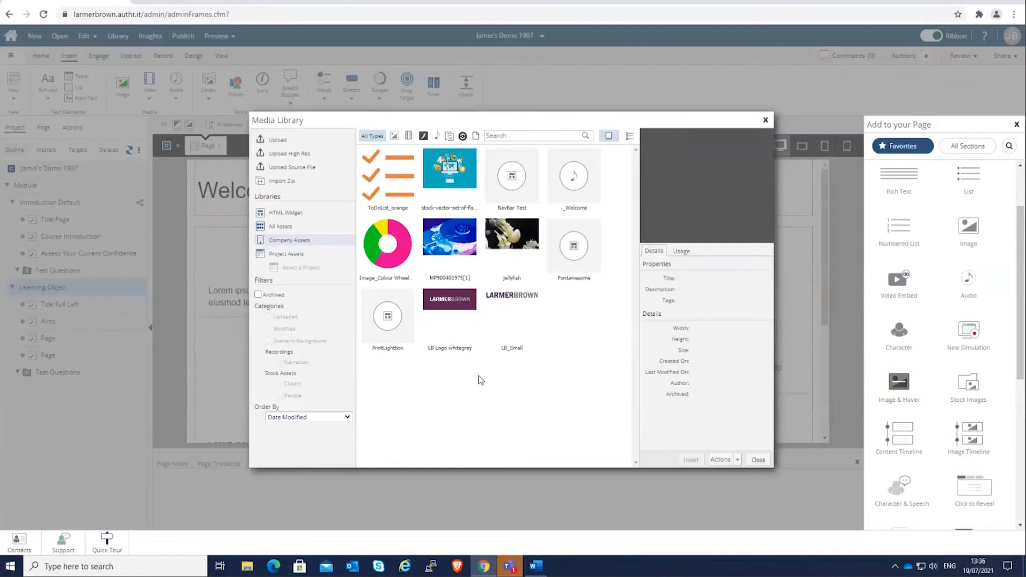
# Step: Insert the LB_Small logo from the Company Assets into the new Image section
pyautogui.click(511, 305)
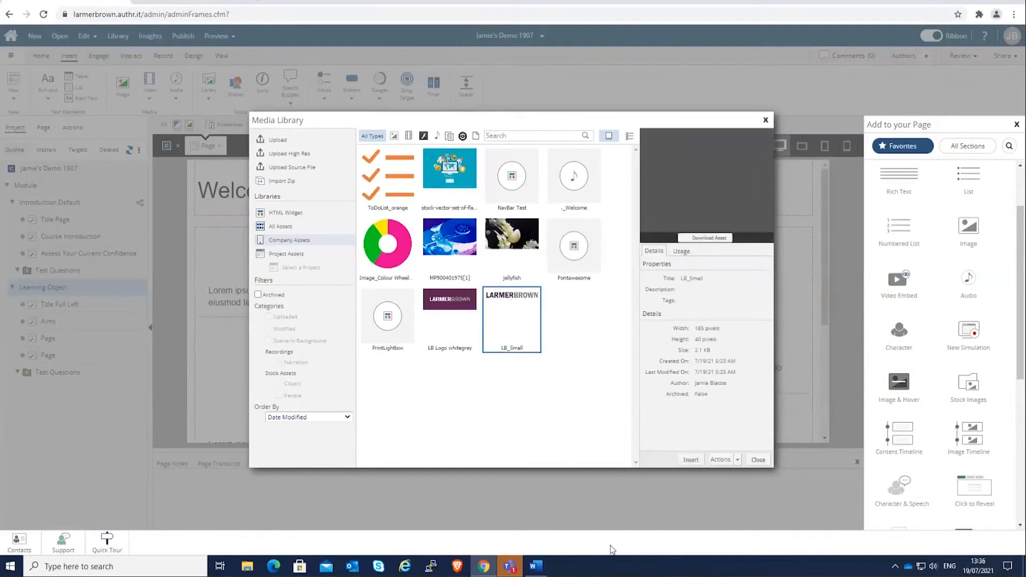
pyautogui.click(690, 462)
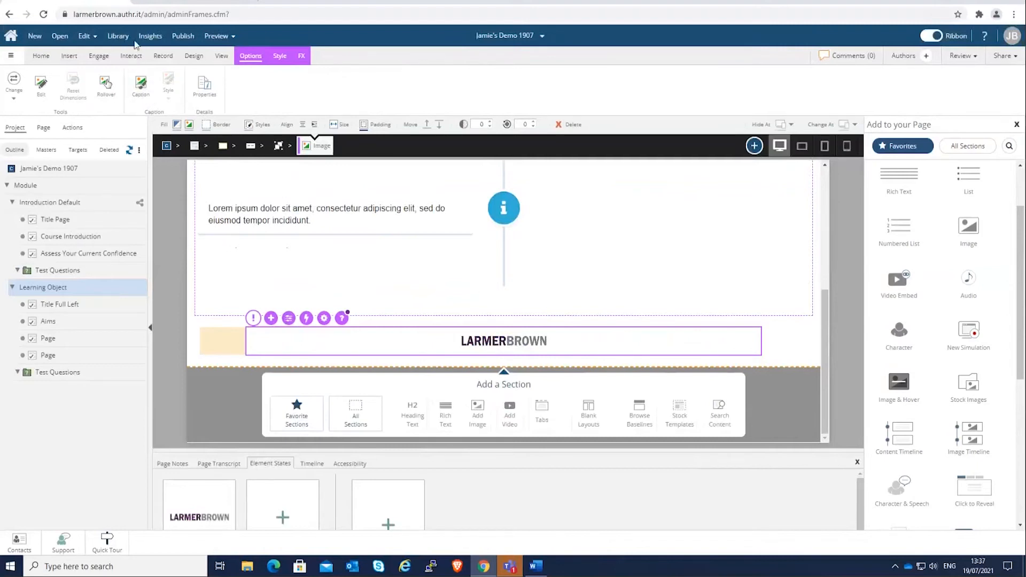
# Step: Examine the replace option for the LB_Small logo in the Media Library, then close the library without replacing the asset
pyautogui.click(118, 36)
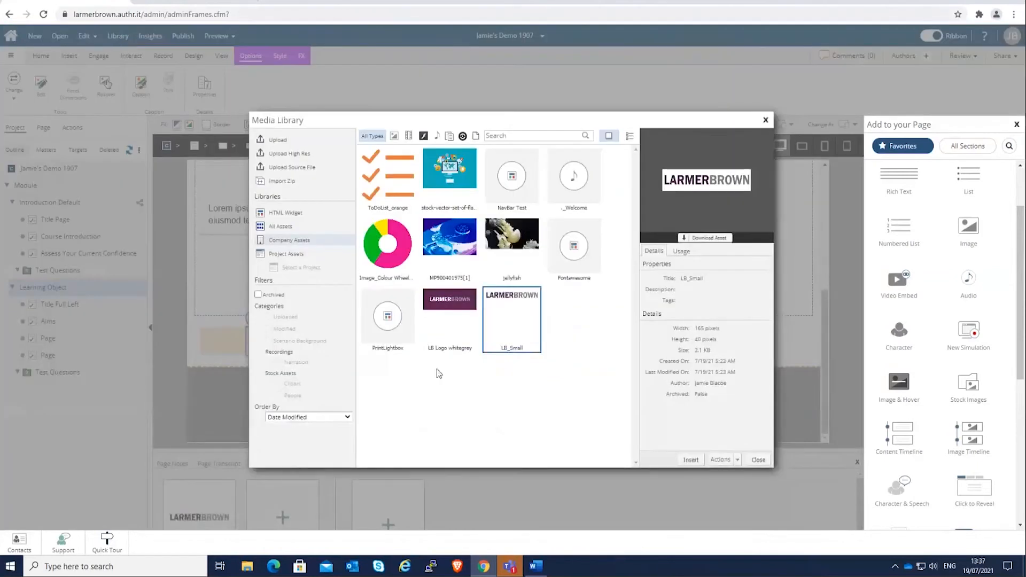
pyautogui.click(737, 459)
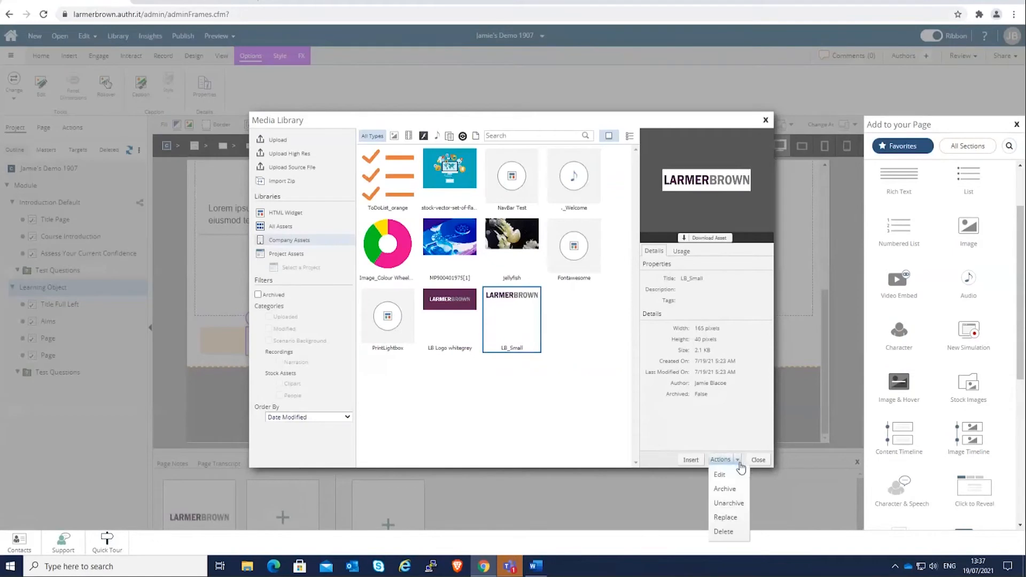
pyautogui.click(737, 521)
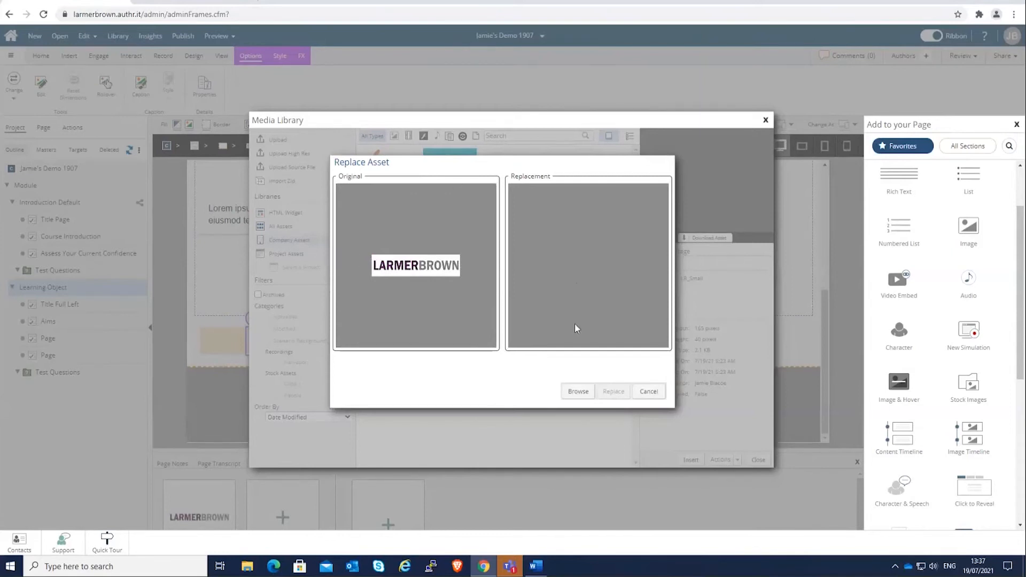
pyautogui.click(648, 391)
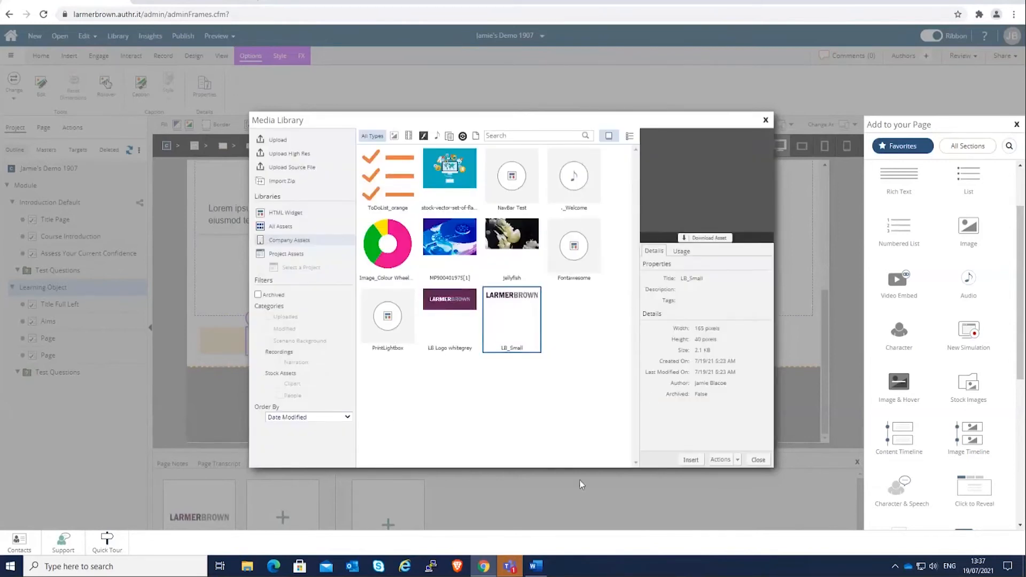
pyautogui.click(757, 460)
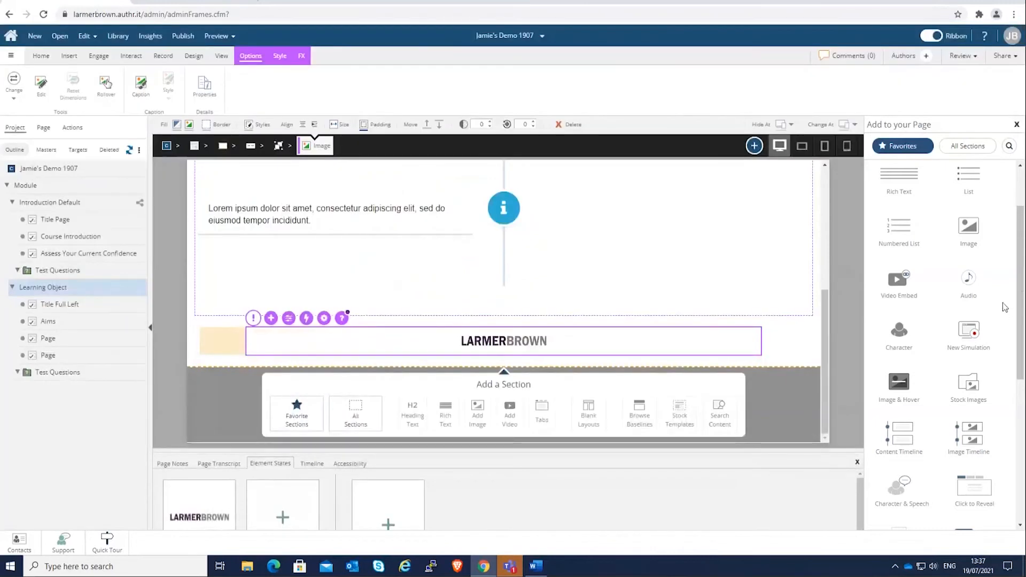
# Step: Add a blank one-column layout section below the logo image
pyautogui.scroll(1, 1005, 307)
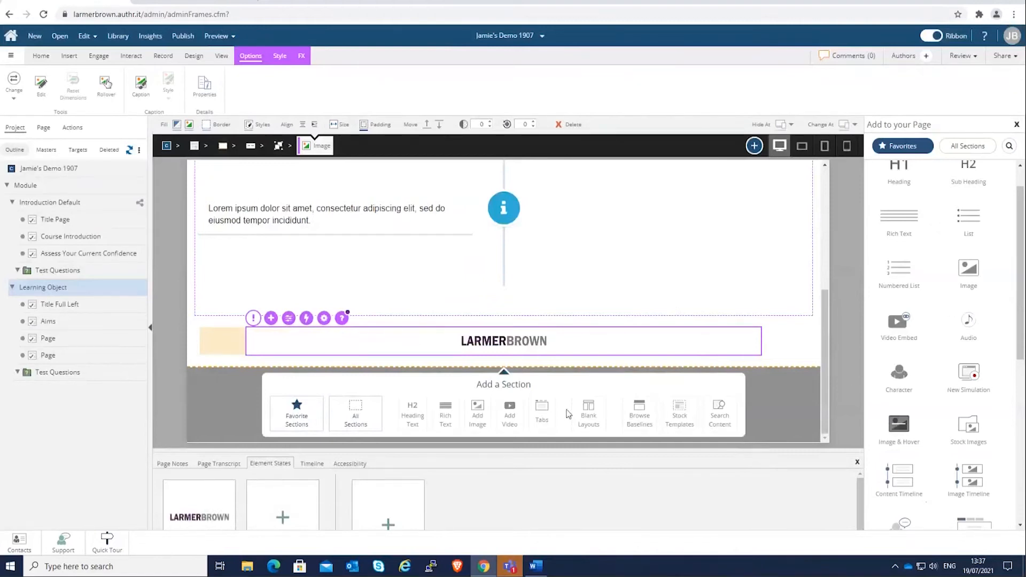
pyautogui.click(588, 420)
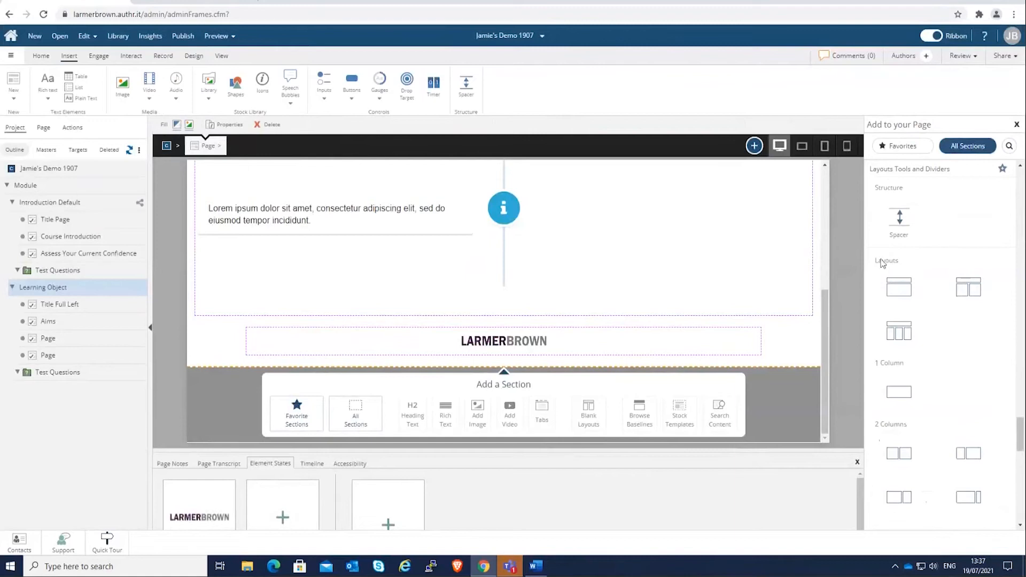
pyautogui.click(907, 396)
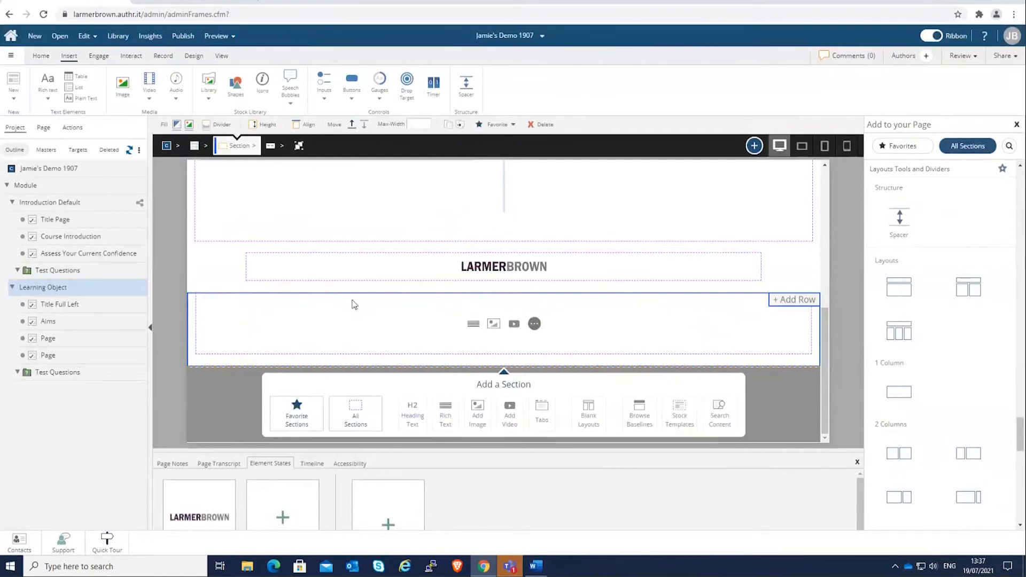
# Step: Launch a simulation capture for the new section and start recording a software simulation over the blank Word document
pyautogui.click(164, 56)
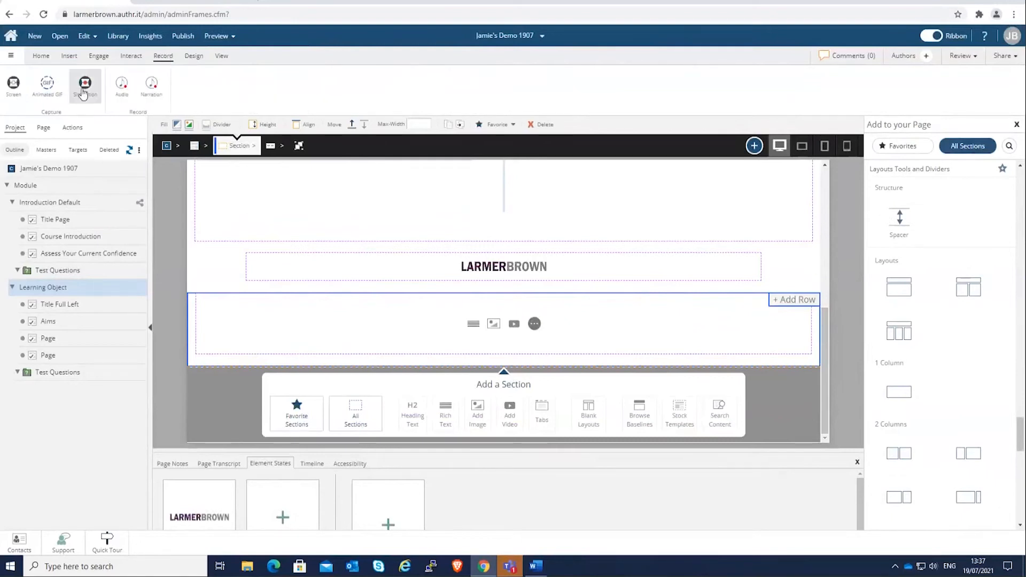
pyautogui.click(84, 86)
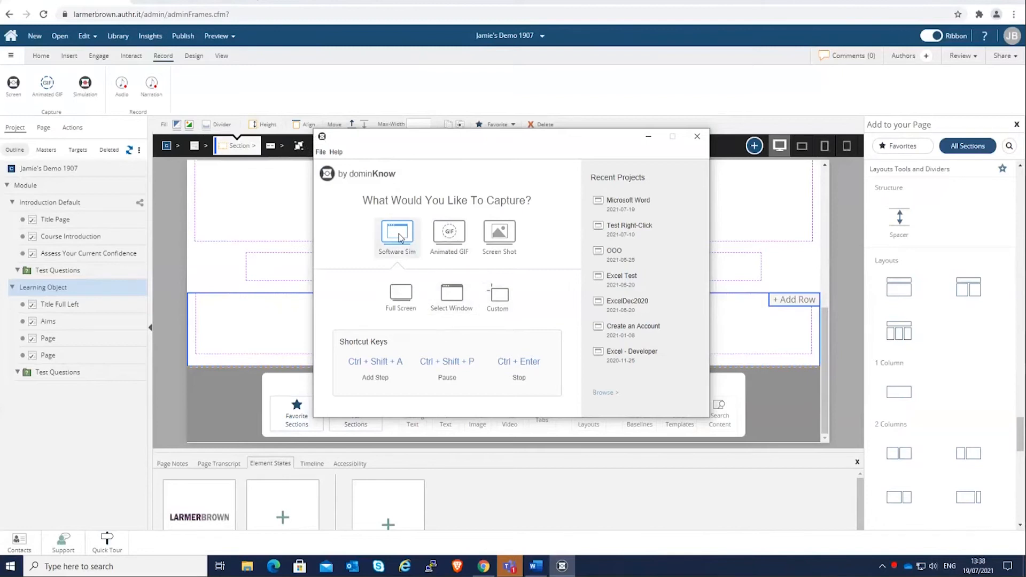
pyautogui.click(539, 571)
pyautogui.click(565, 568)
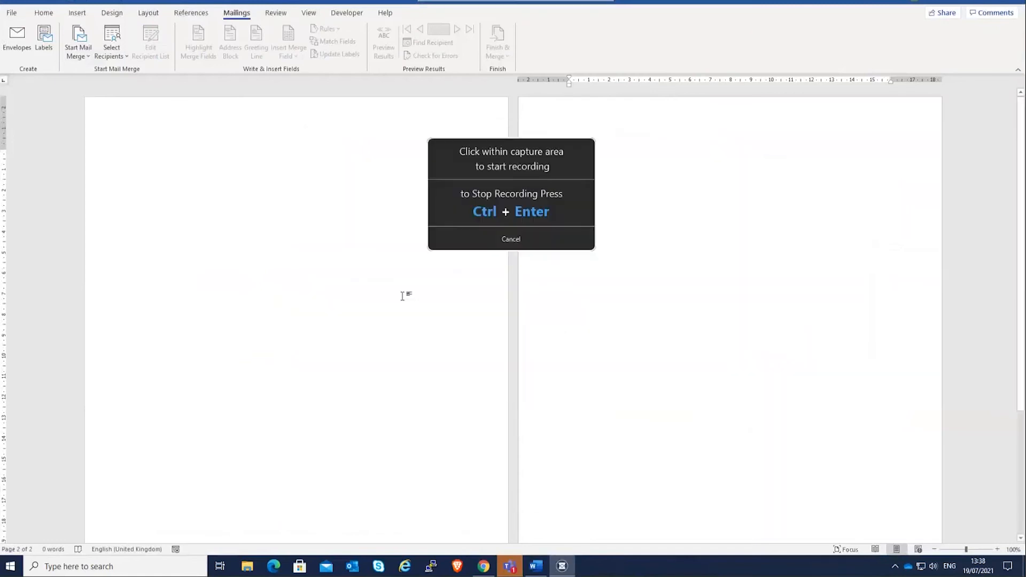
pyautogui.click(247, 193)
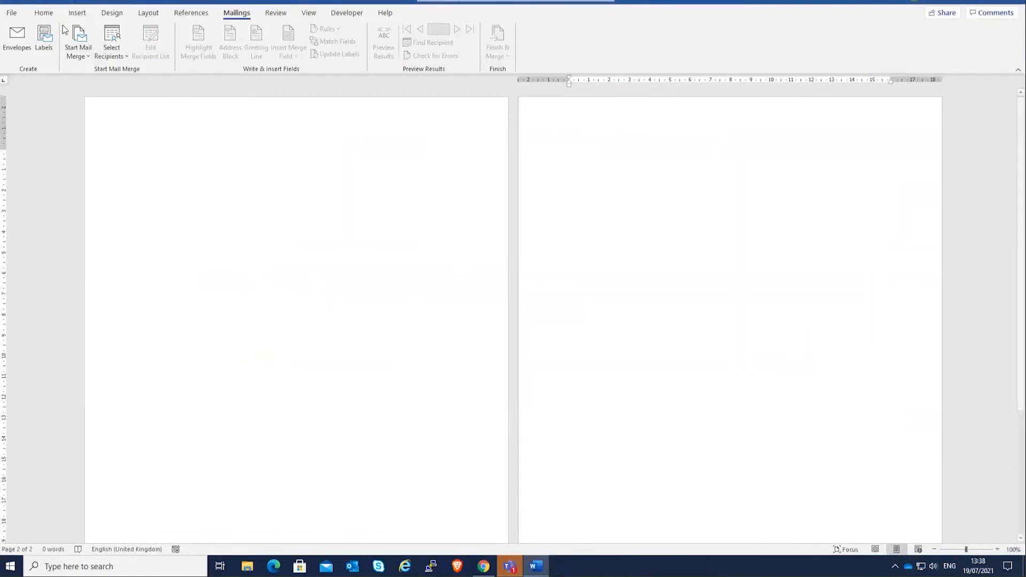
# Step: Record visits to Word's Home, Insert, Design and Layout ribbons, stop the capture and bring up the captured steps for editing
pyautogui.click(49, 16)
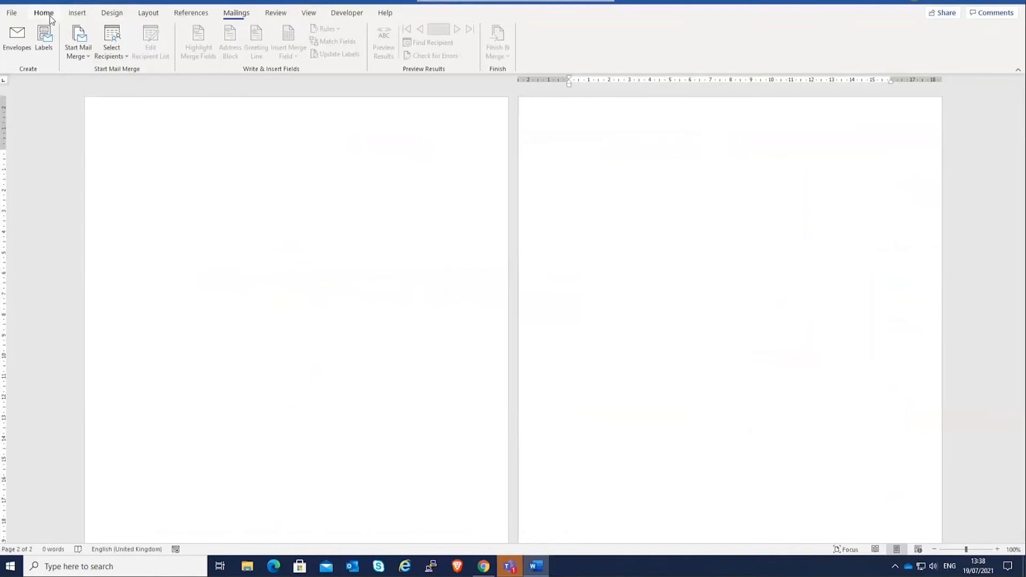
pyautogui.click(78, 20)
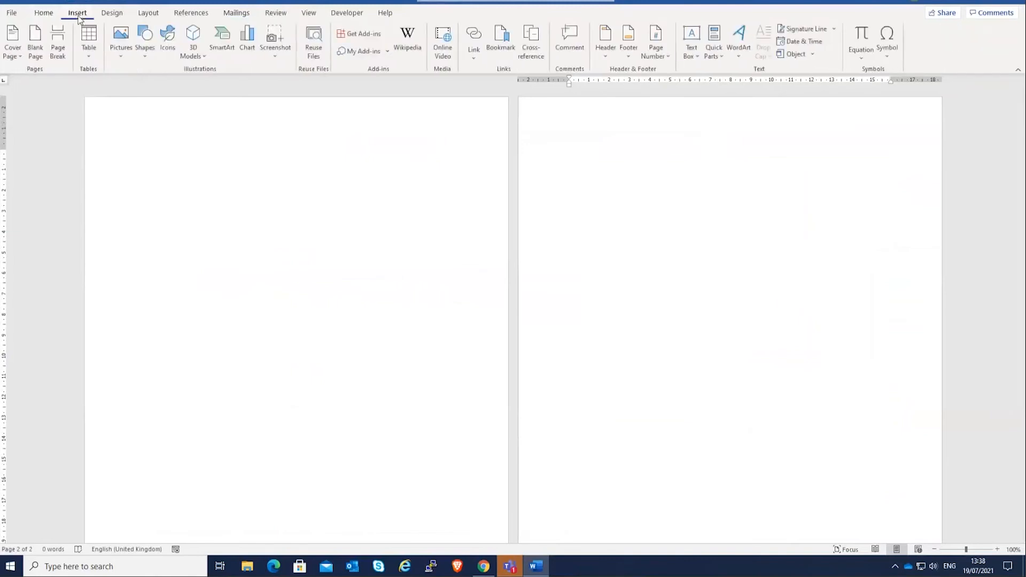
pyautogui.click(119, 19)
pyautogui.click(150, 17)
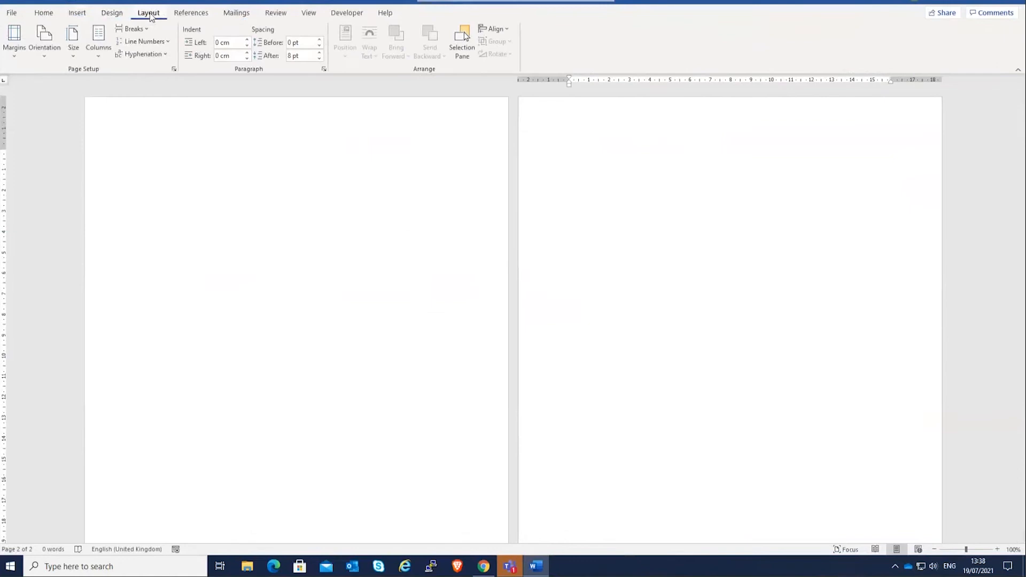
pyautogui.hotkey('ctrl', 'Return')
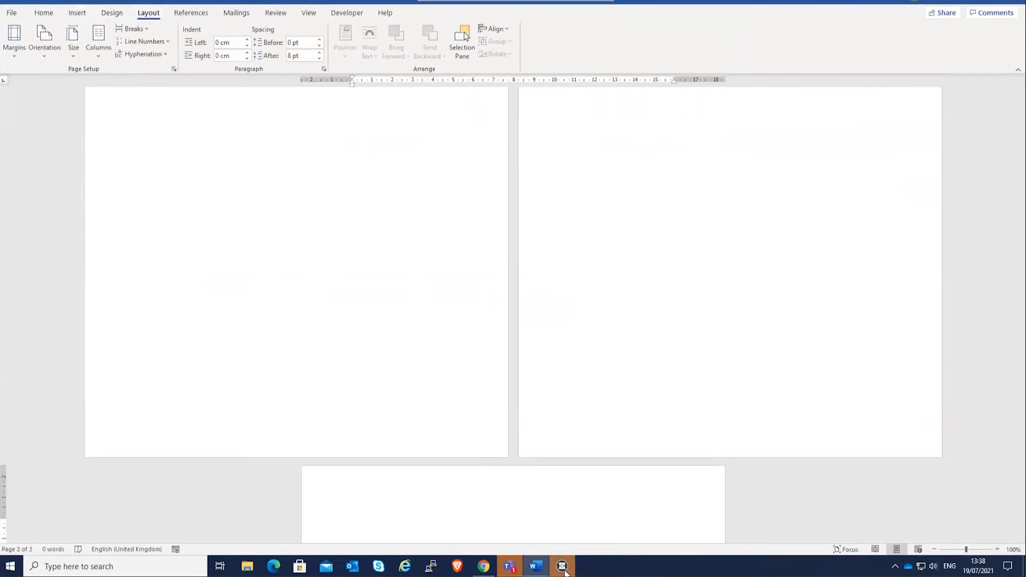
pyautogui.click(565, 571)
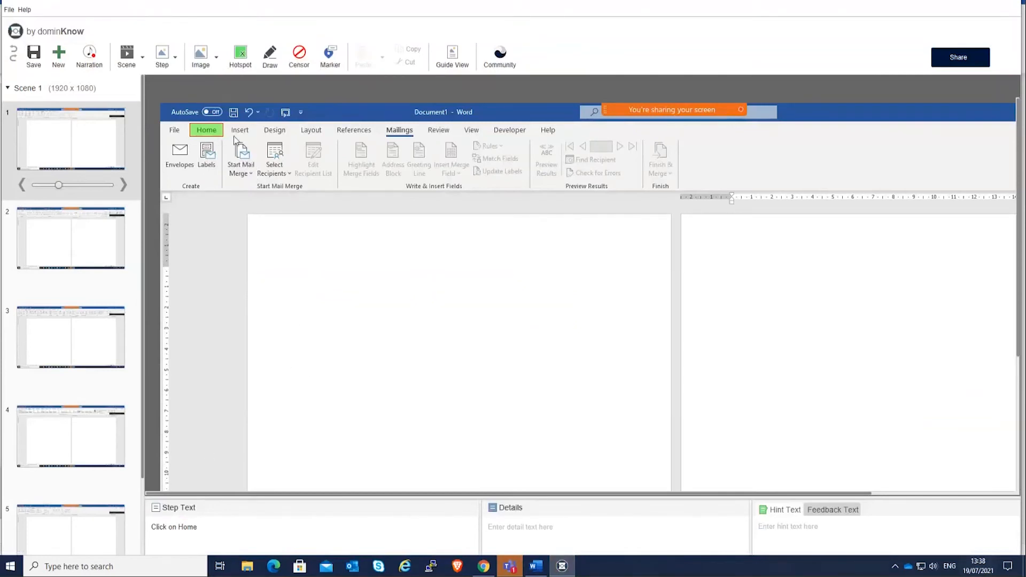
# Step: Enlarge the step text area below the captured image and save the capture as "MS Word Demo 1907"
pyautogui.moveTo(587, 499); pyautogui.dragTo(573, 442)
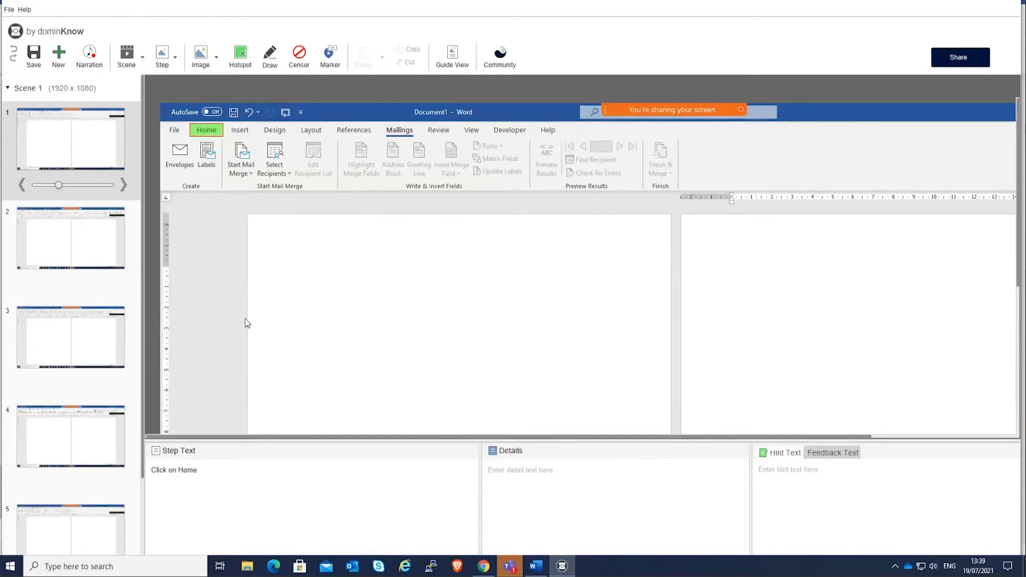
pyautogui.click(34, 53)
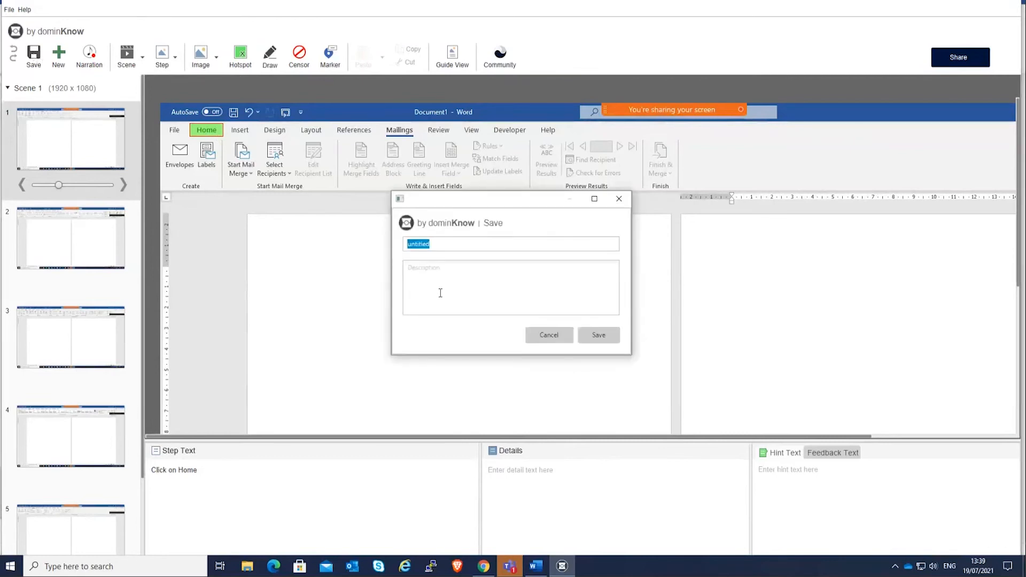
pyautogui.write('MS Word Demo 1907')
pyautogui.click(594, 339)
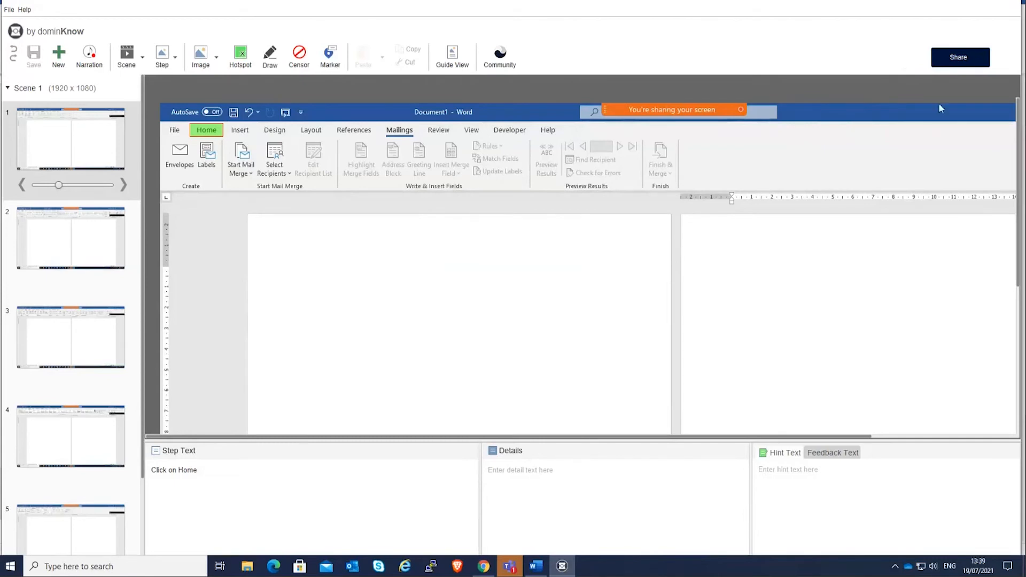
# Step: Start publishing the simulation for Authoring, preview it in the browser and play its Show me demonstration
pyautogui.click(961, 63)
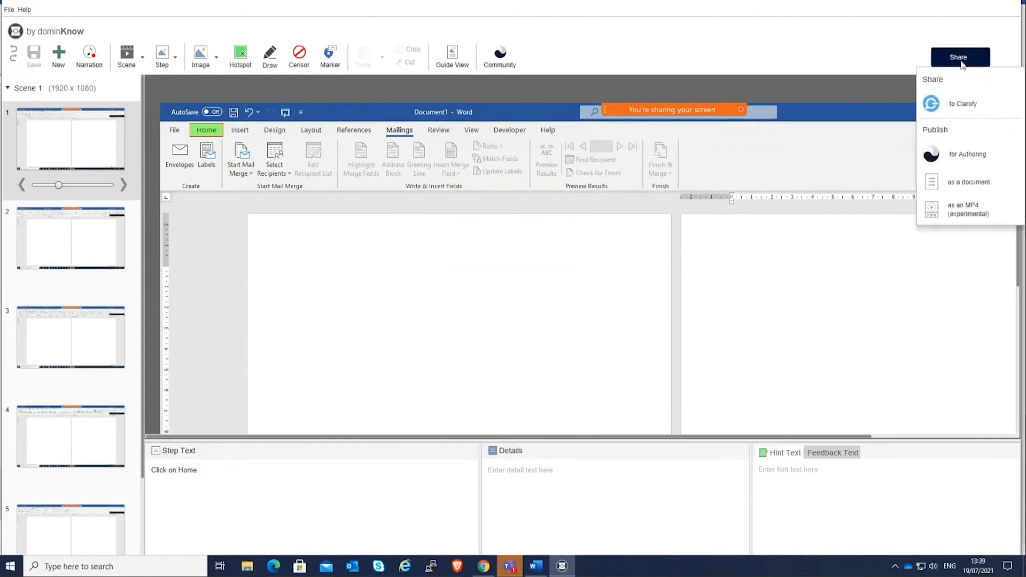
pyautogui.click(979, 155)
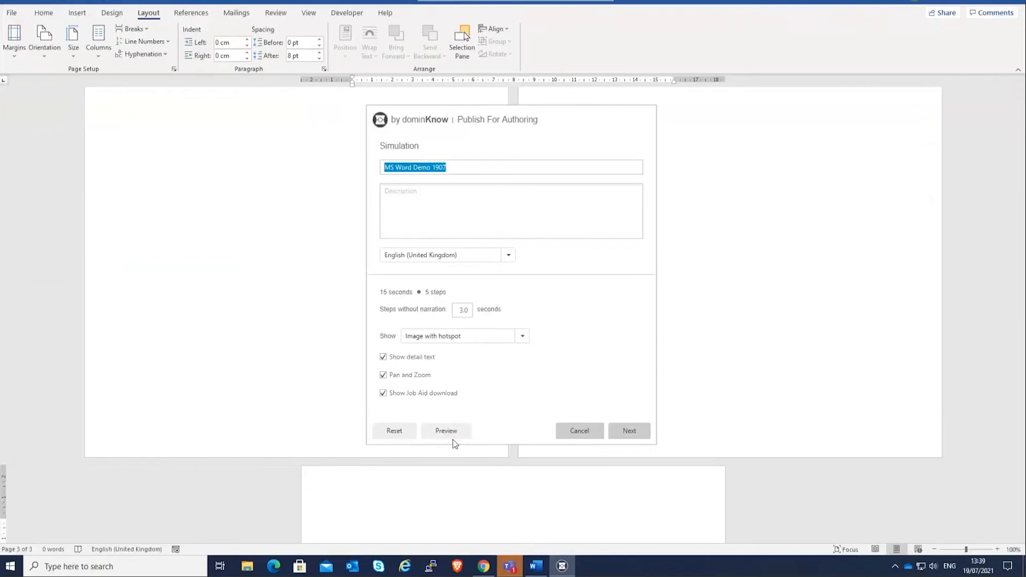
pyautogui.click(448, 432)
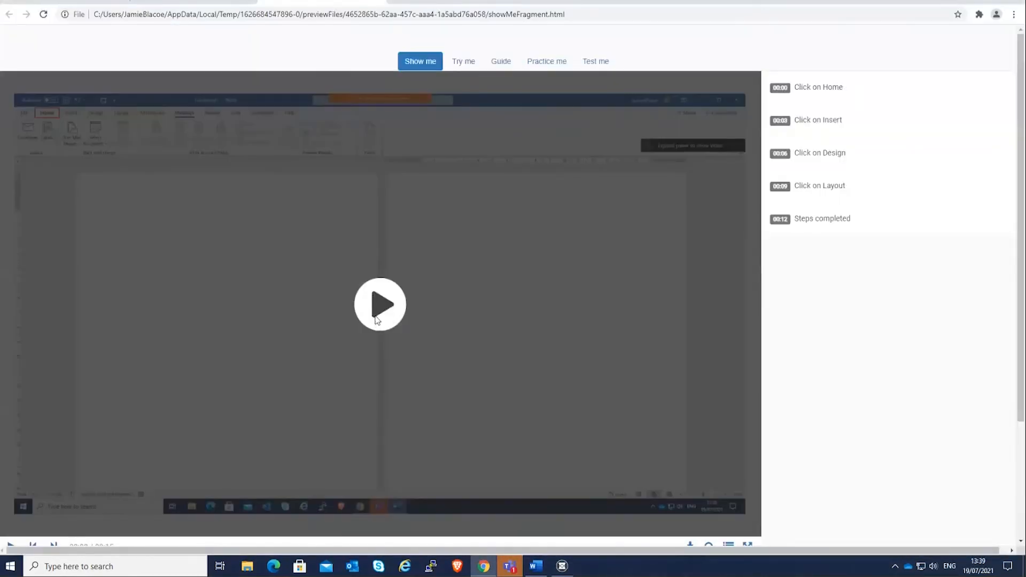
pyautogui.click(375, 319)
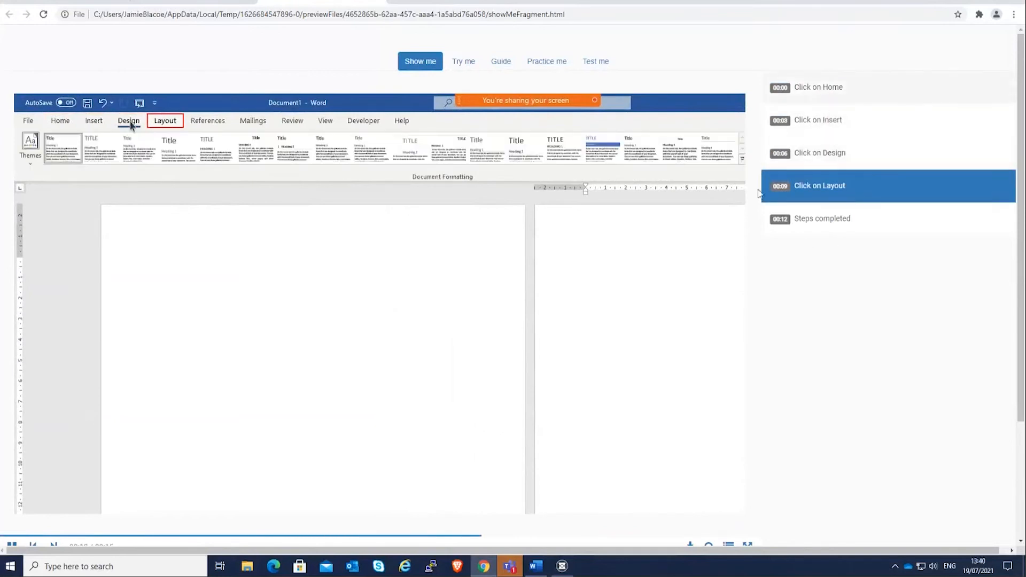
# Step: Start the Try me simulation in the preview and carry out its Home and Insert steps
pyautogui.click(466, 62)
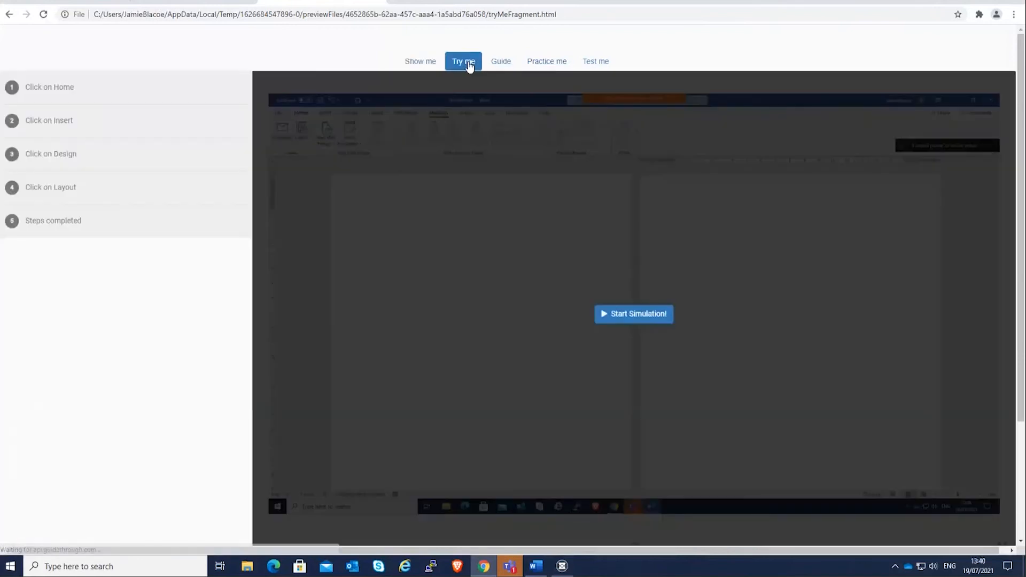
pyautogui.click(650, 313)
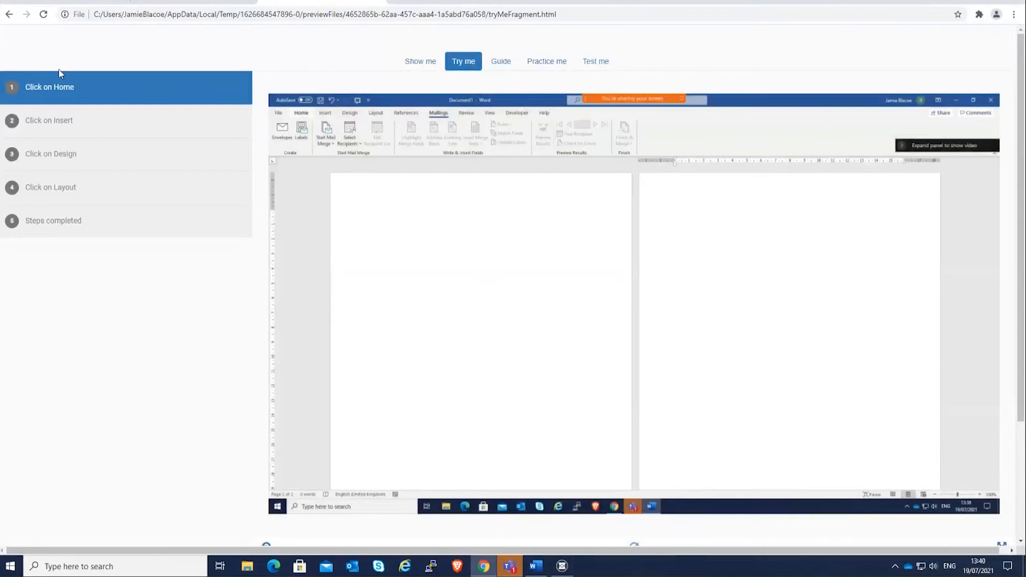
pyautogui.click(301, 113)
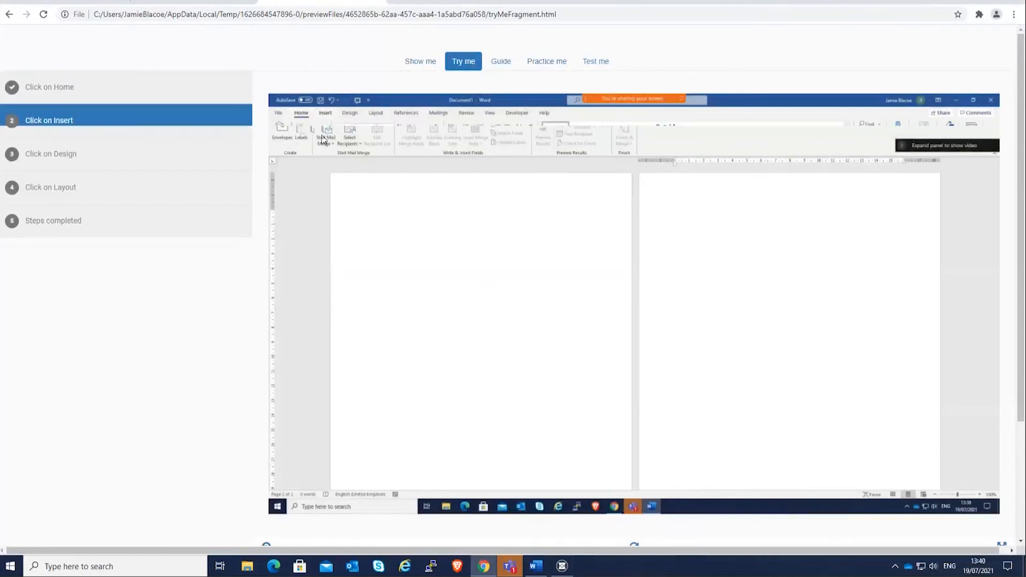
pyautogui.click(326, 114)
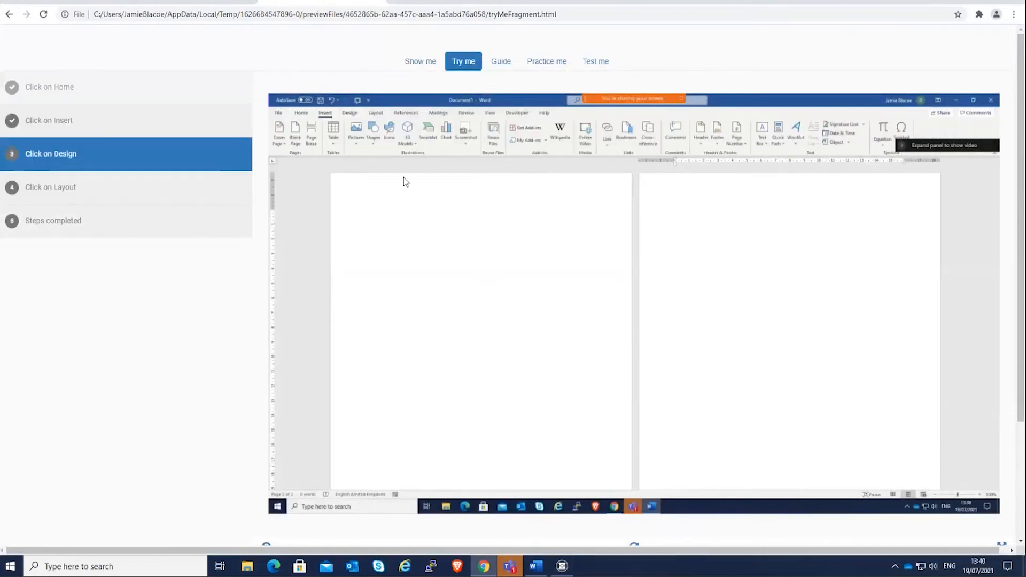
# Step: Examine the Guide version of the simulation, including its step-by-step screenshots and the job aid download option
pyautogui.click(499, 63)
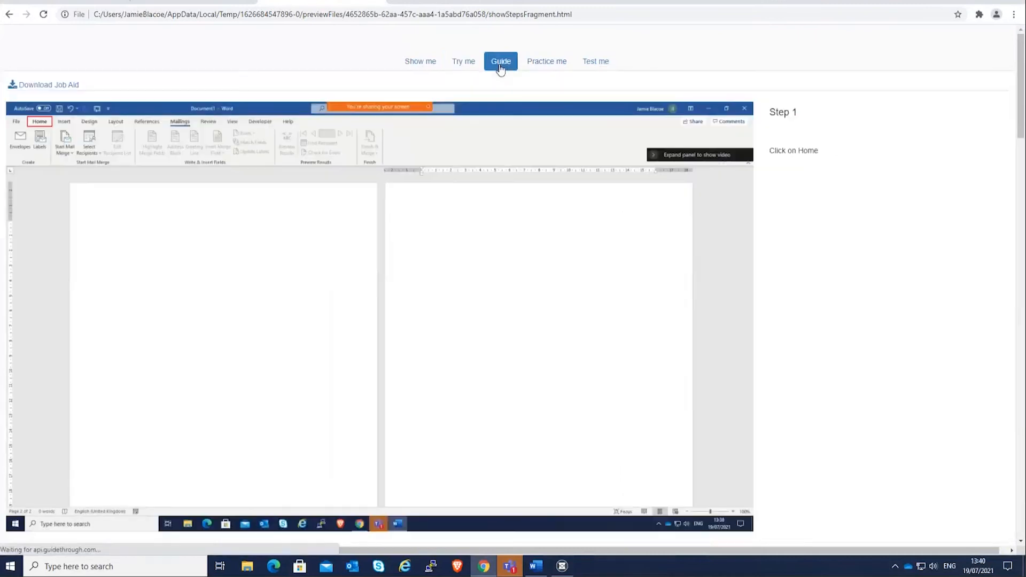
pyautogui.scroll(-5, 437, 226)
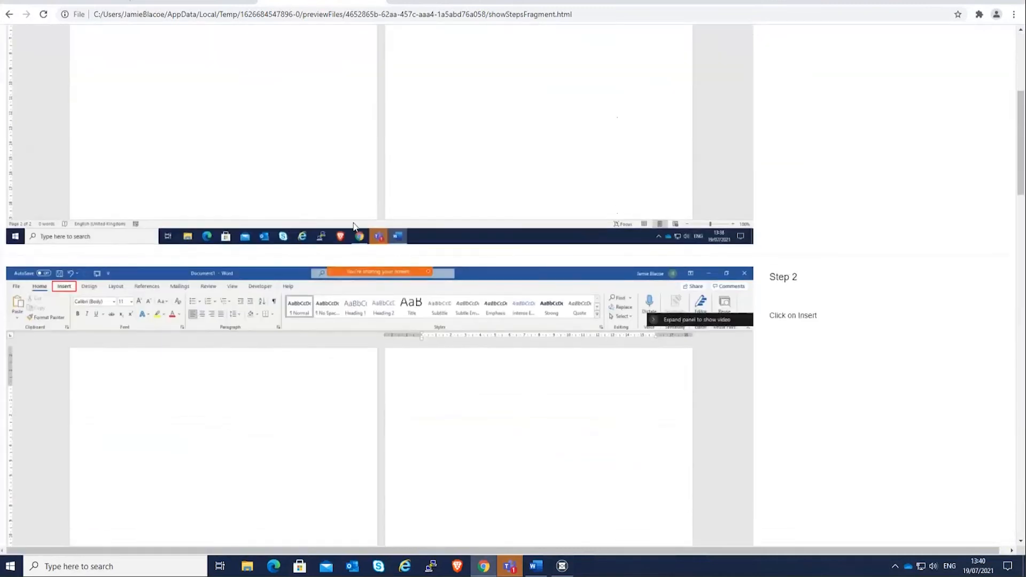
pyautogui.scroll(5, 353, 223)
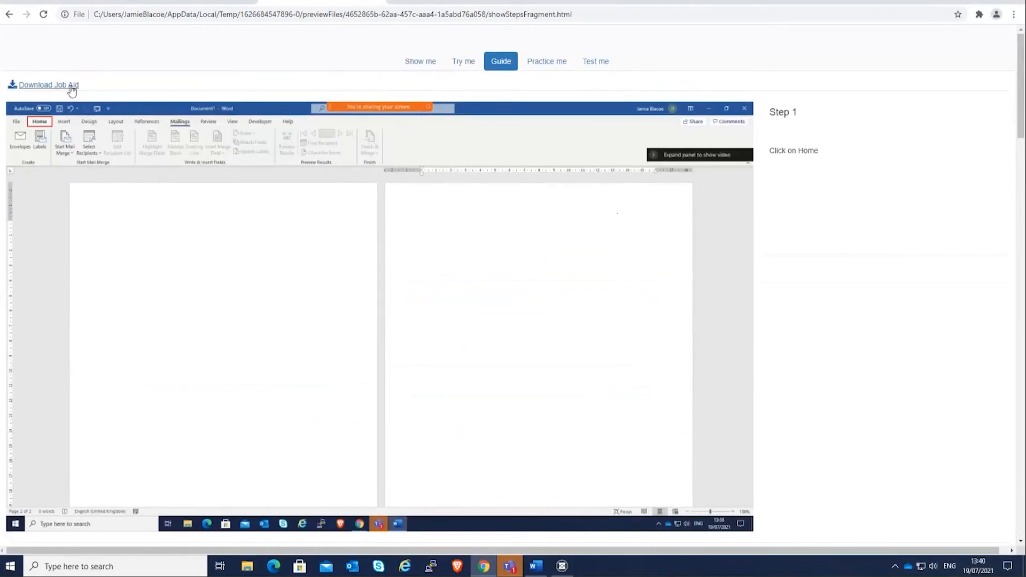
pyautogui.scroll(-7, 362, 200)
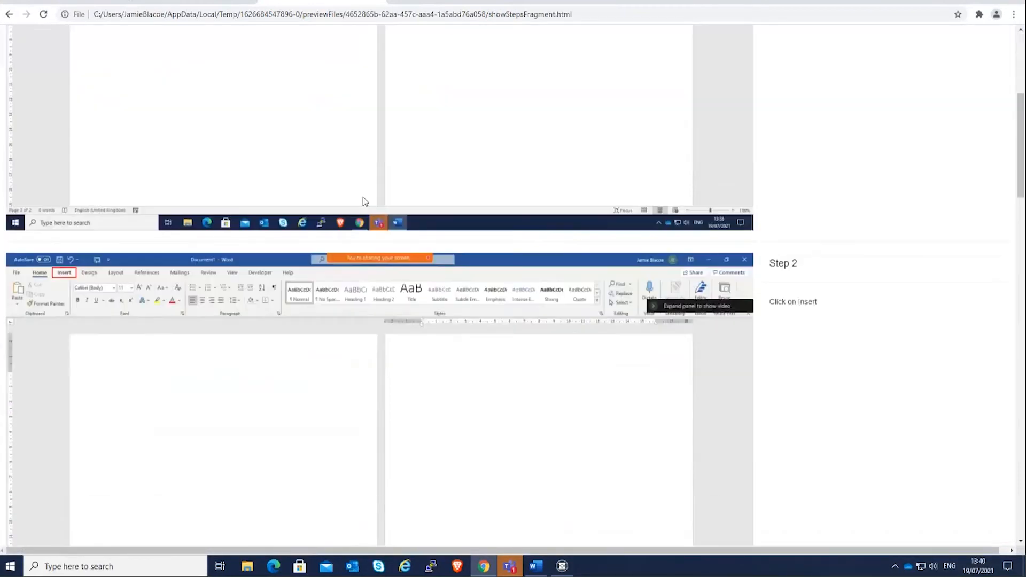
pyautogui.scroll(5, 363, 201)
pyautogui.scroll(2, 363, 202)
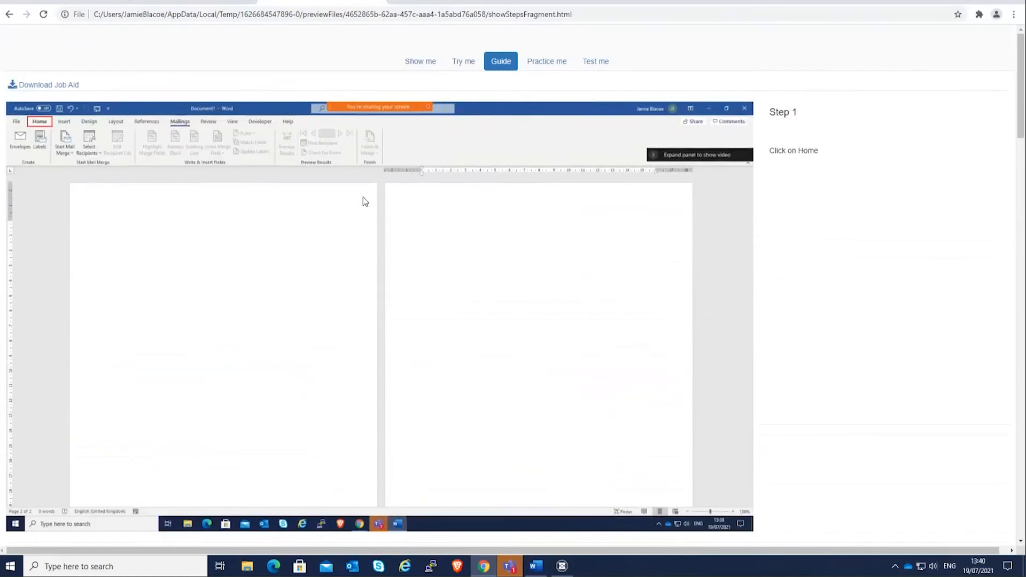
# Step: Start the Practice me version of the simulation, carry out the Home step and make two incorrect attempts at the Insert step
pyautogui.click(549, 62)
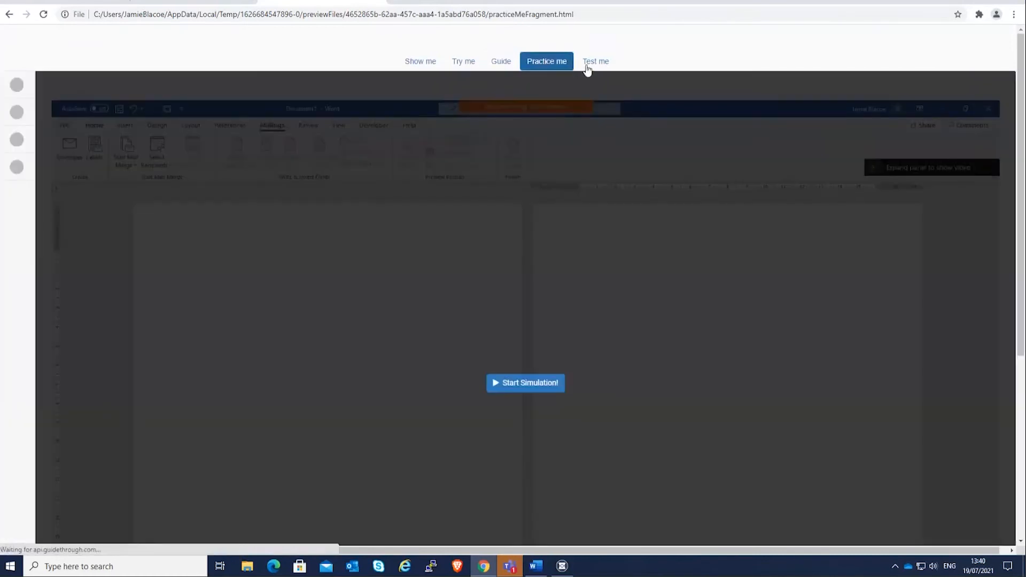
pyautogui.click(542, 383)
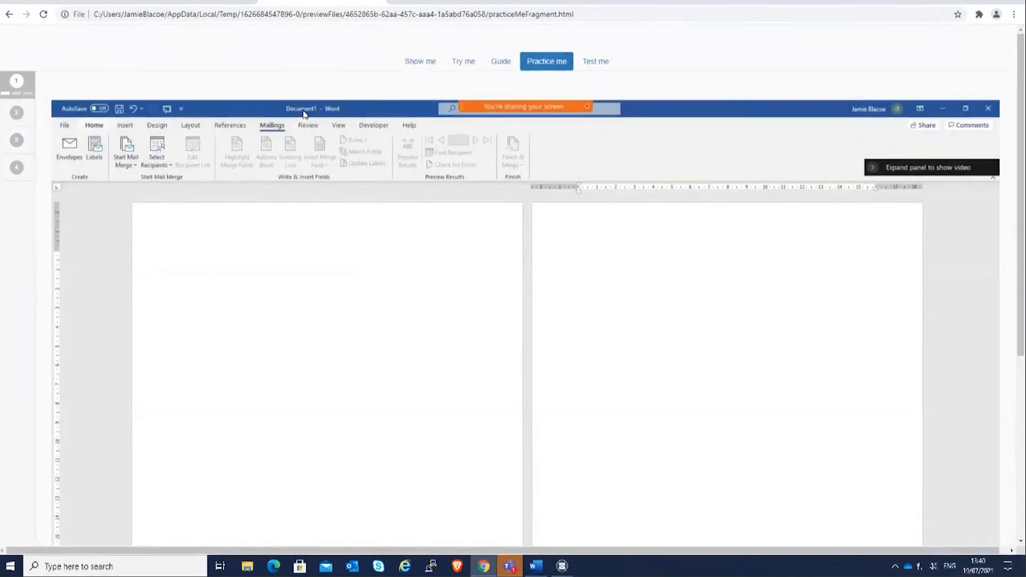
pyautogui.click(93, 127)
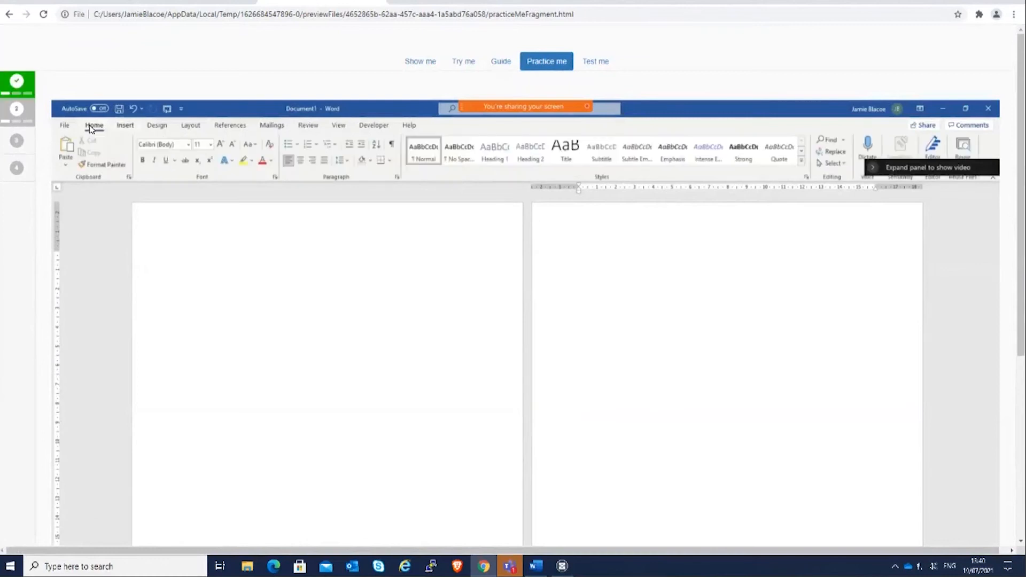
pyautogui.click(199, 267)
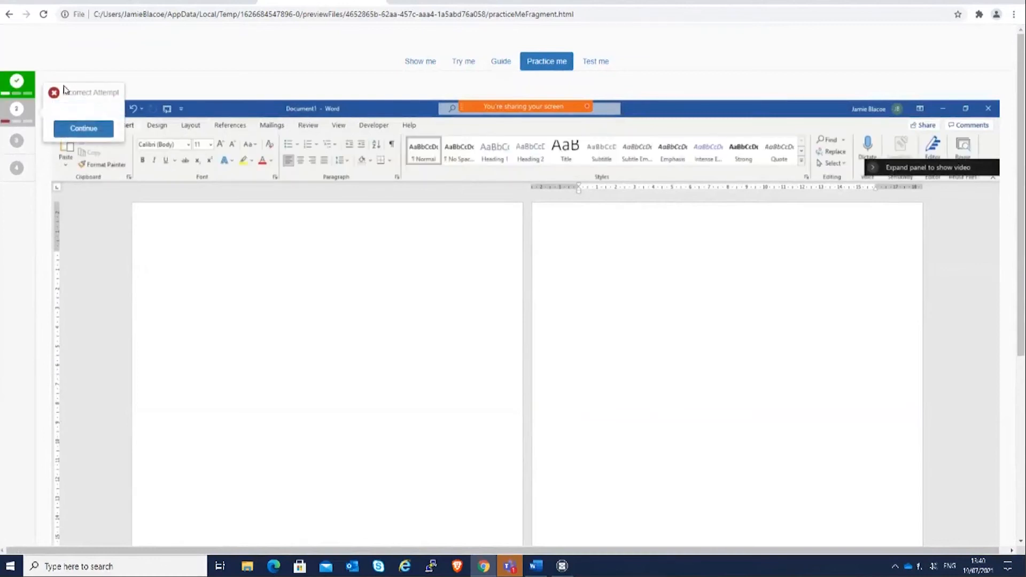
pyautogui.click(245, 284)
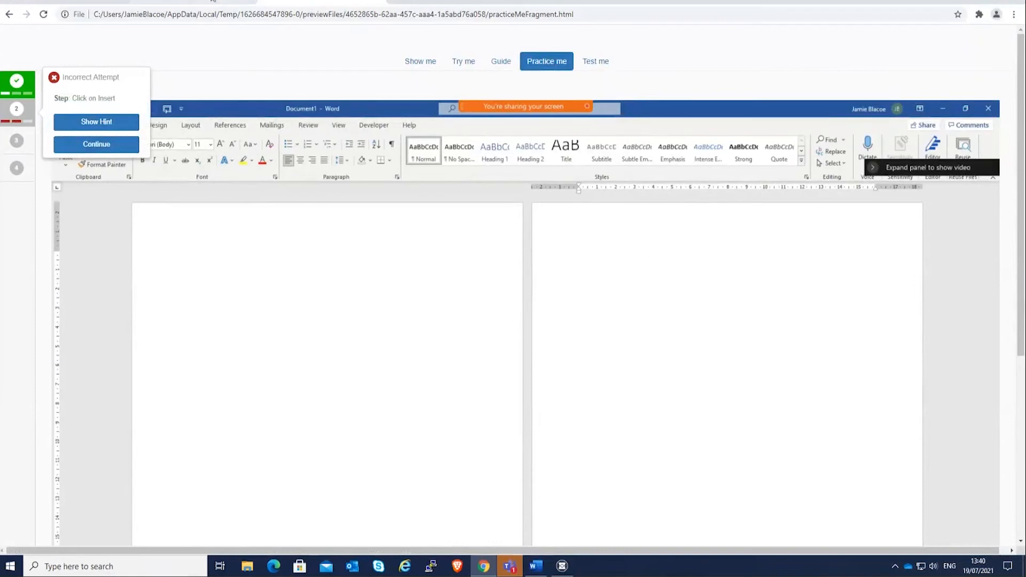
# Step: Return to the course project, finish publishing the simulation and place it in the empty section below the logo, titled "MS Word Demo 1907"
pyautogui.click(198, 1)
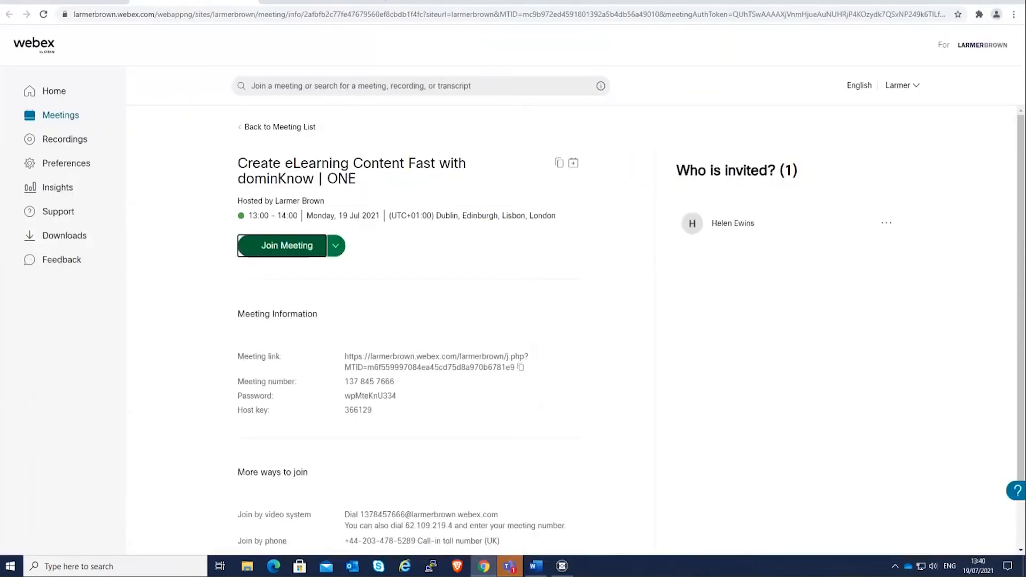
pyautogui.click(69, 1)
pyautogui.click(562, 566)
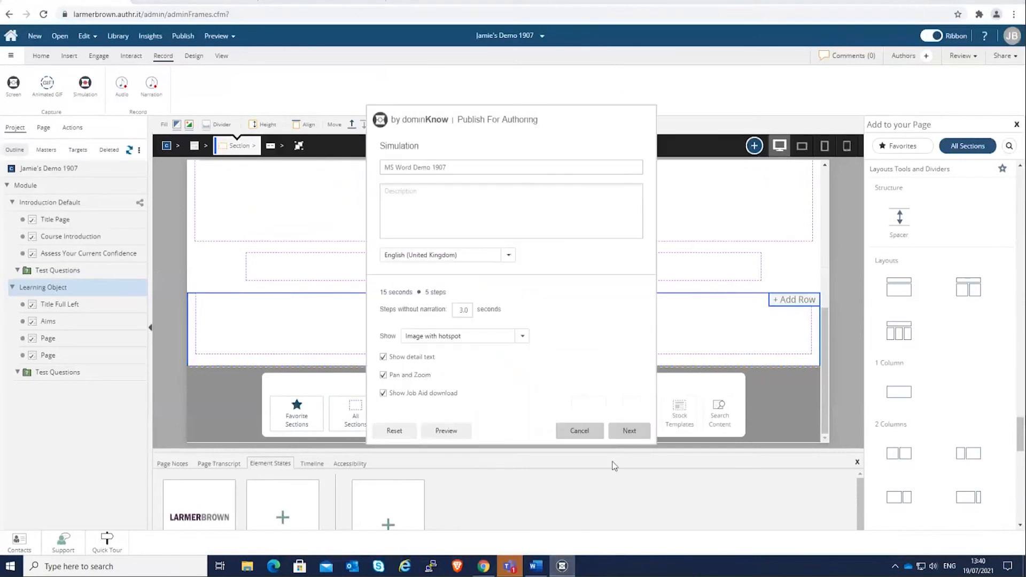
pyautogui.click(628, 431)
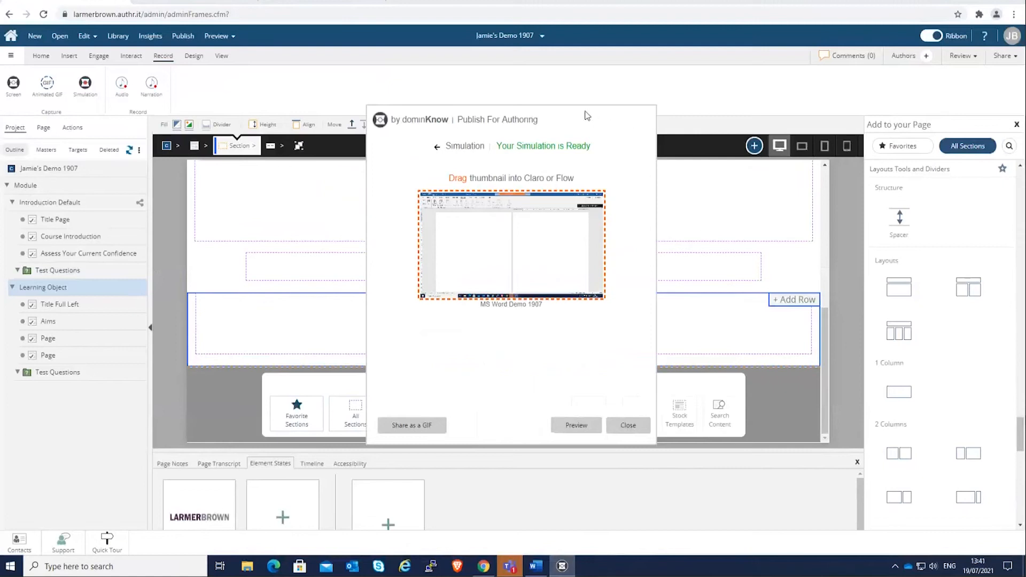
pyautogui.moveTo(591, 122); pyautogui.dragTo(343, 105)
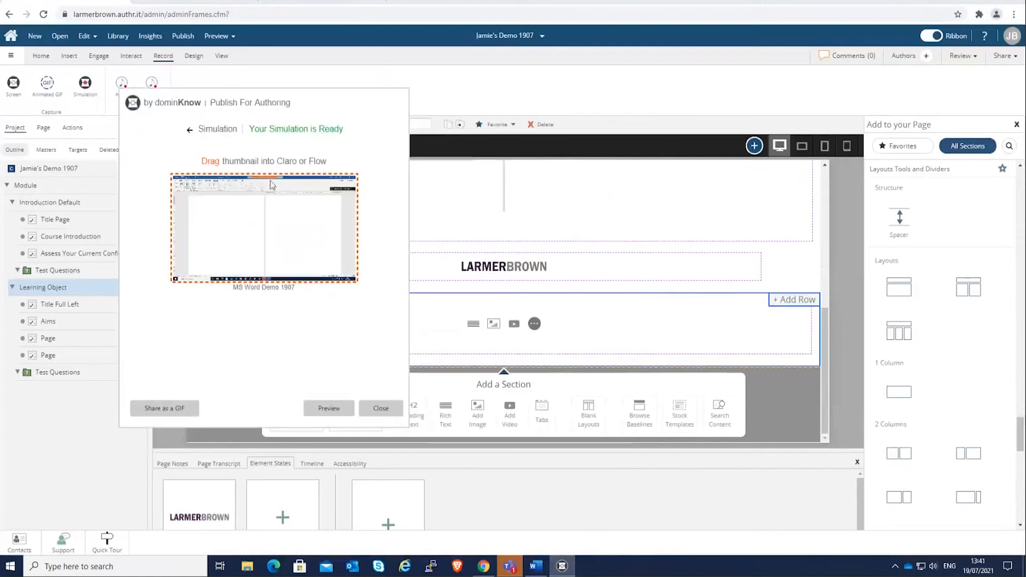
pyautogui.moveTo(309, 245); pyautogui.dragTo(539, 326)
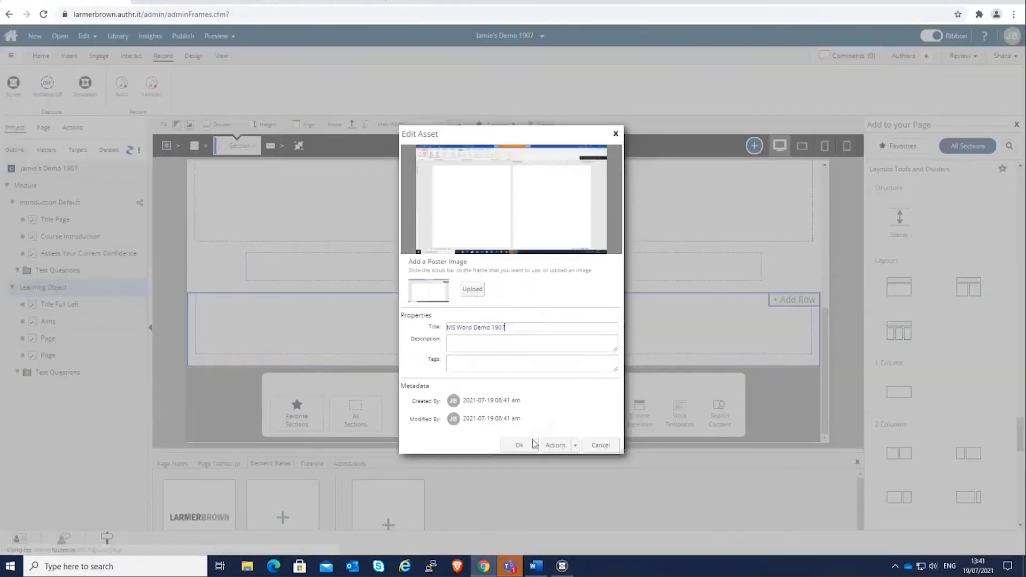
pyautogui.click(518, 448)
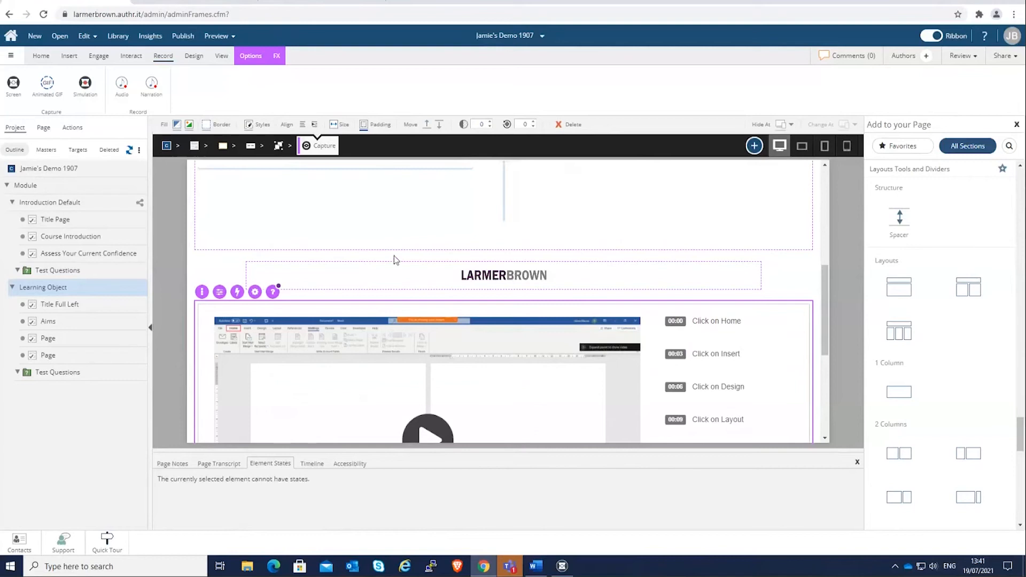
# Step: Preview only the Learning Object's last page, play the embedded Word simulation and close the preview
pyautogui.scroll(-3, 372, 225)
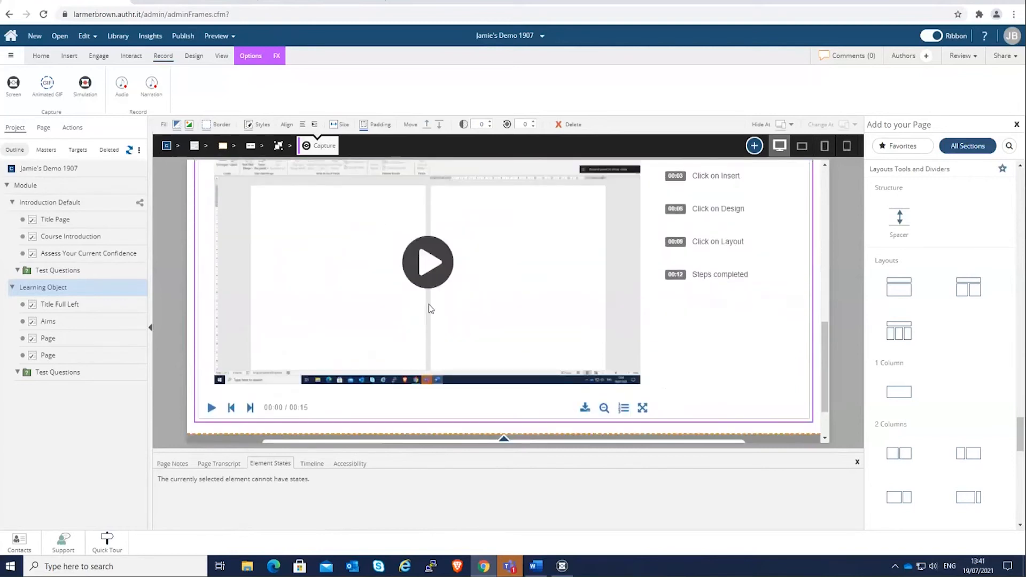
pyautogui.scroll(3, 417, 263)
pyautogui.scroll(-2, 396, 262)
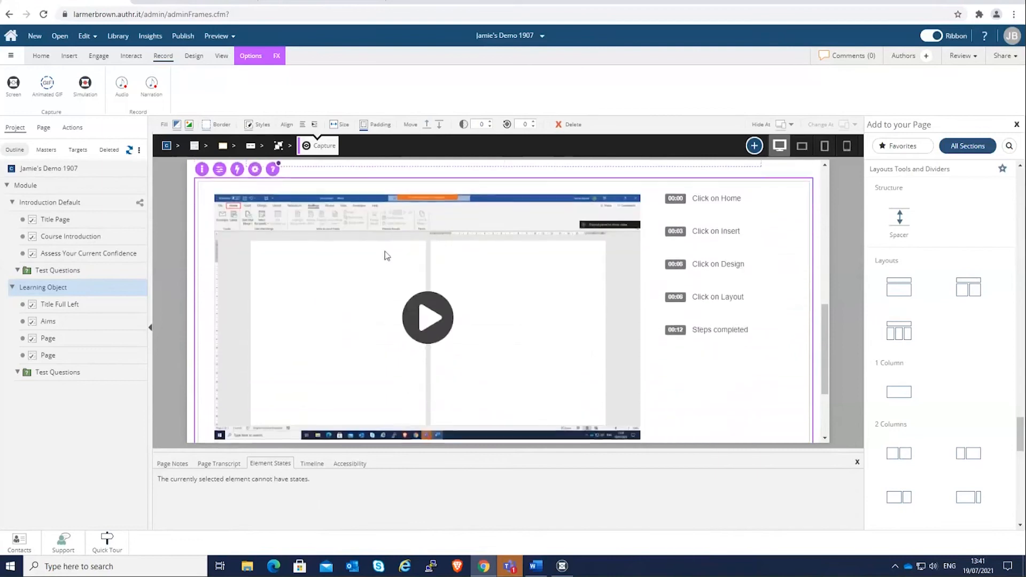
pyautogui.click(216, 36)
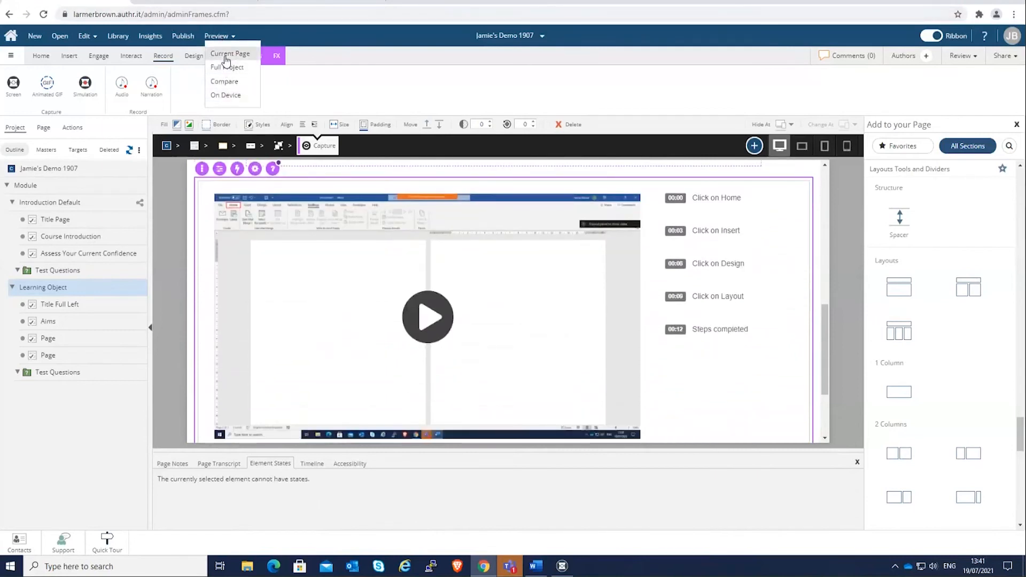
pyautogui.click(54, 362)
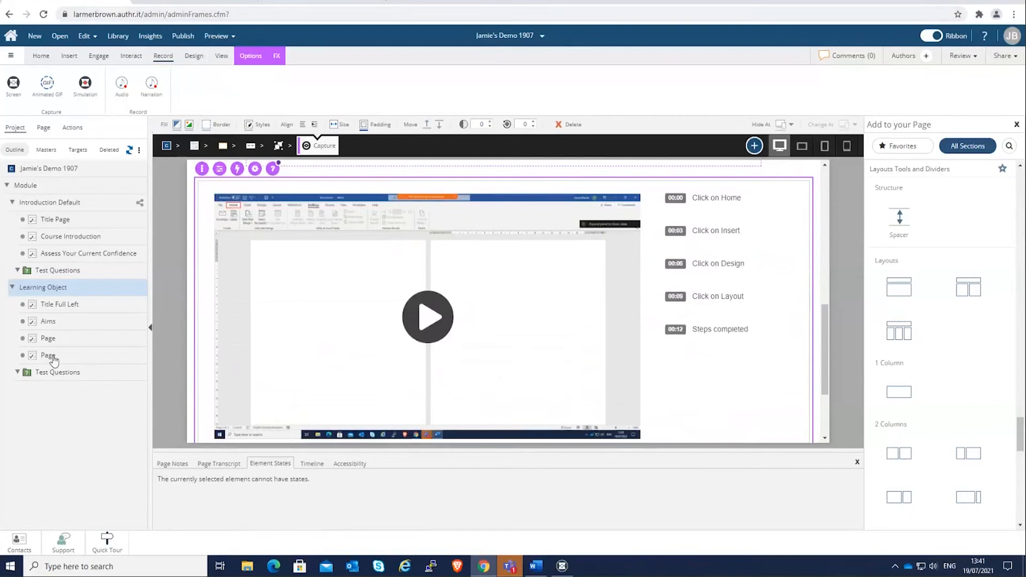
pyautogui.click(52, 355)
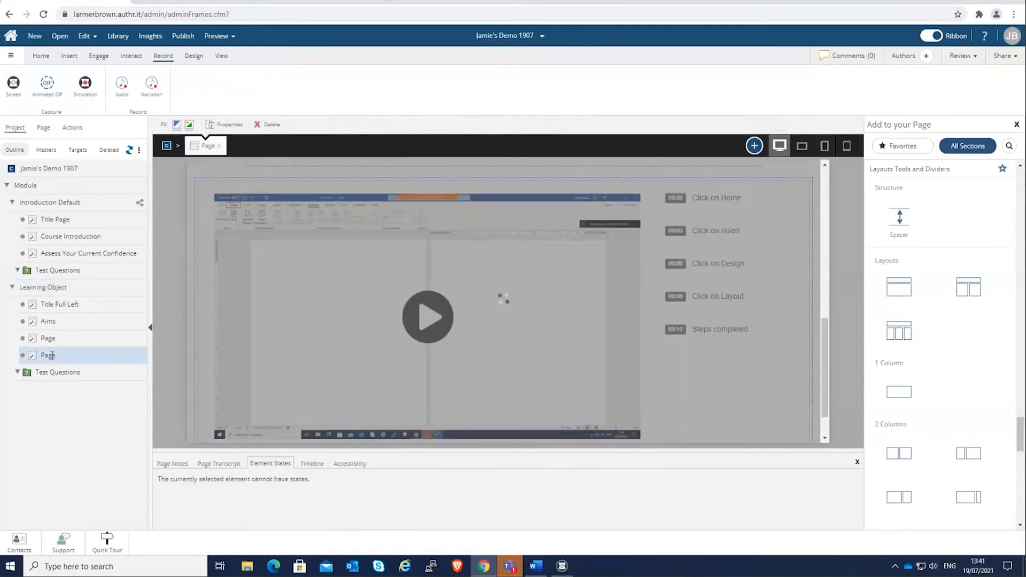
pyautogui.scroll(-5, 391, 318)
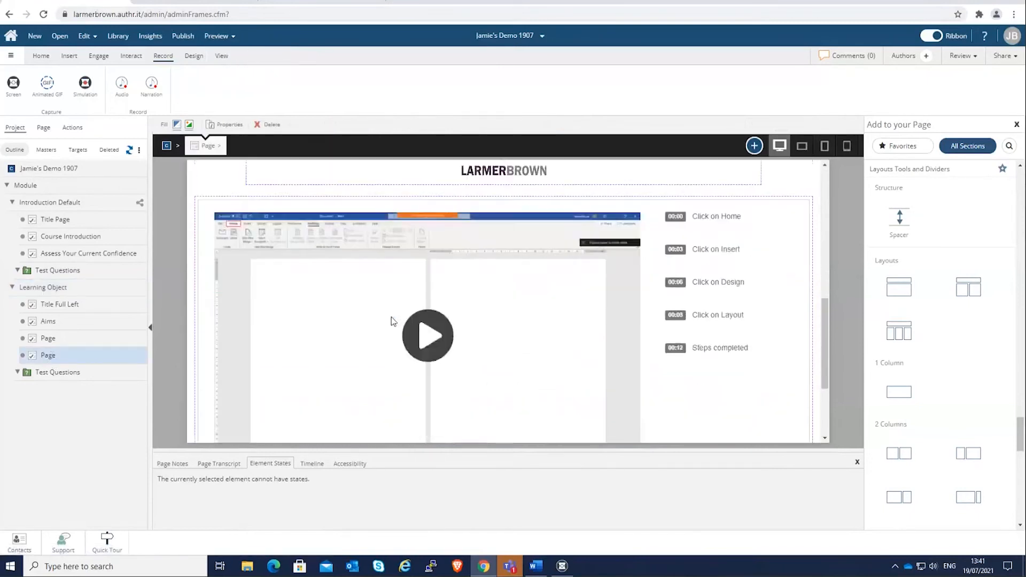
pyautogui.click(220, 36)
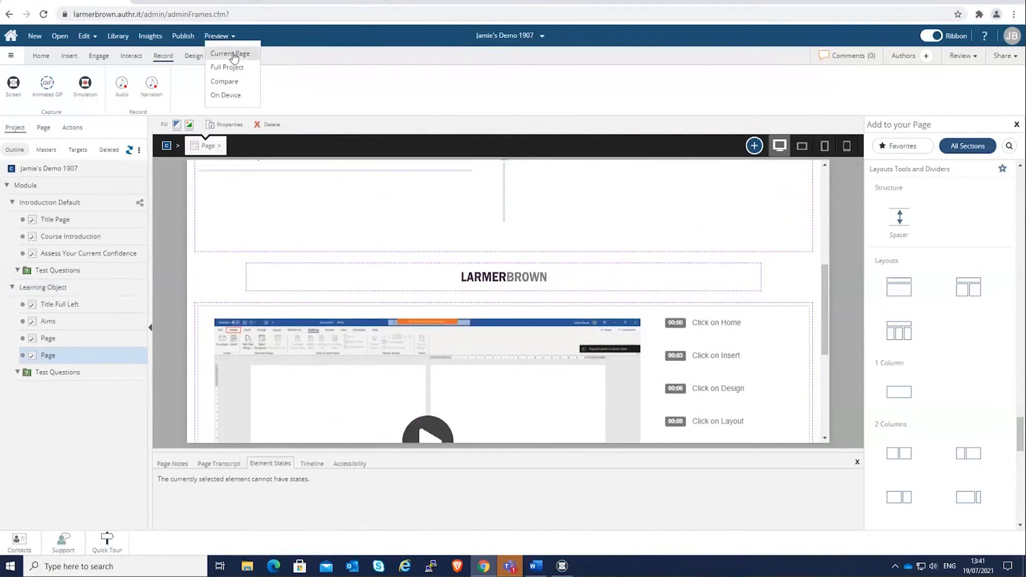
pyautogui.click(229, 51)
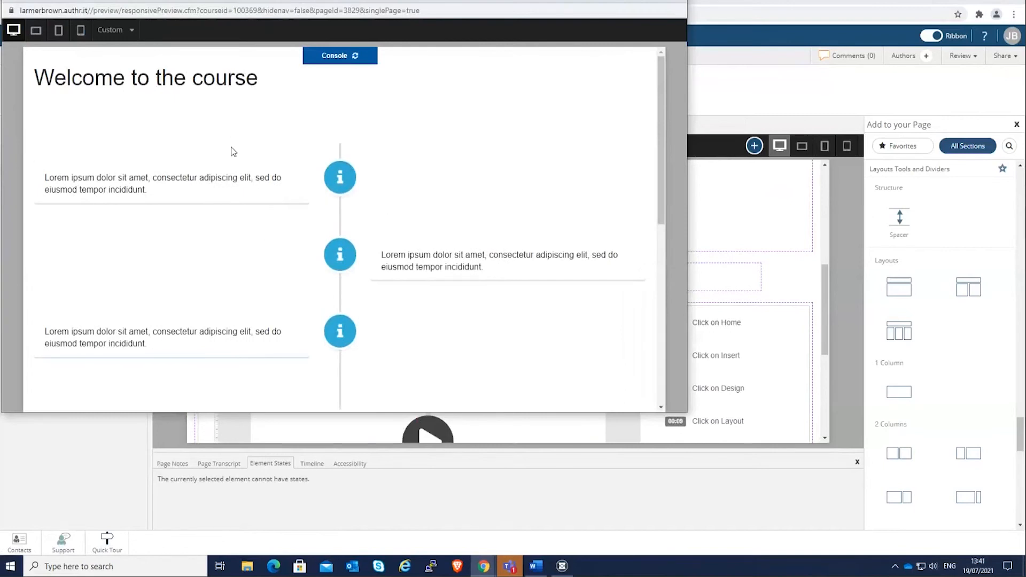
pyautogui.scroll(-10, 233, 152)
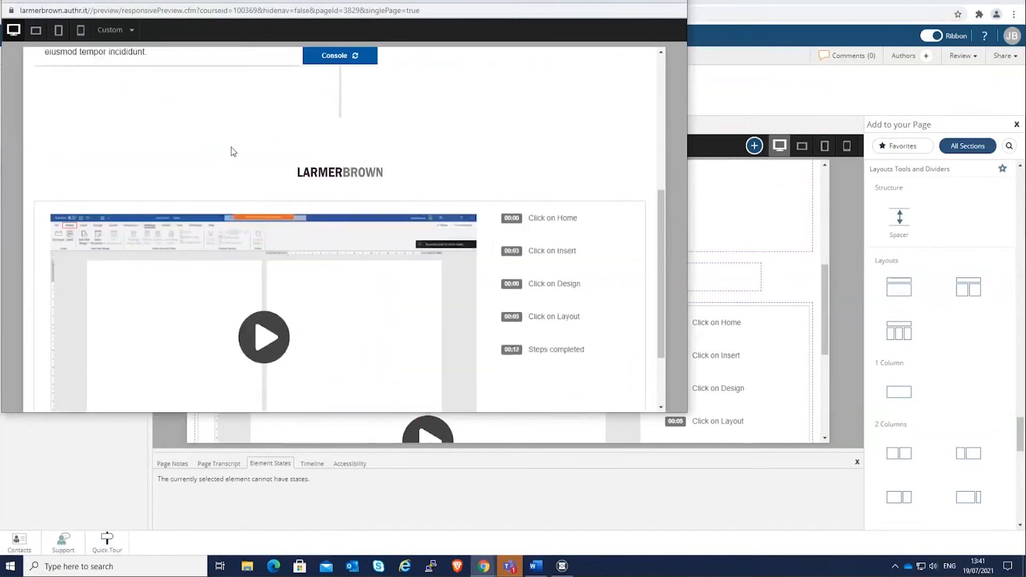
pyautogui.click(262, 240)
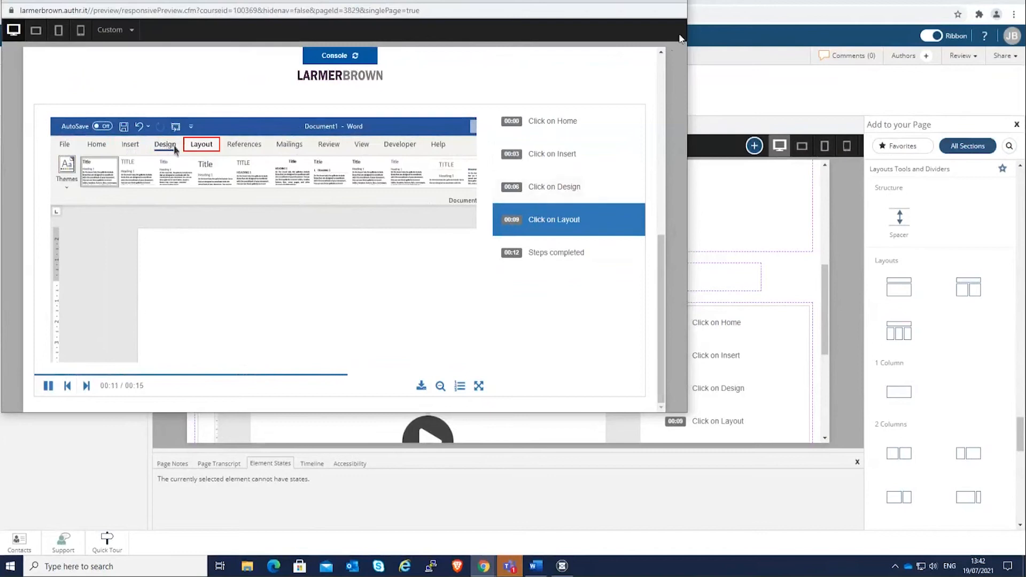
pyautogui.click(679, 1)
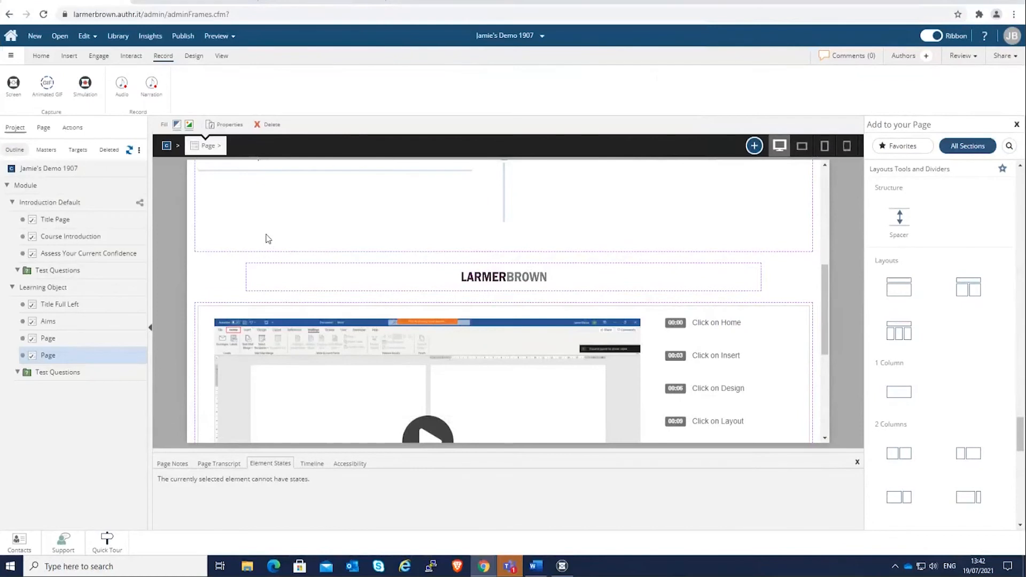
# Step: Open the Aims page and commit it with the comment "ready for edits"
pyautogui.click(1017, 126)
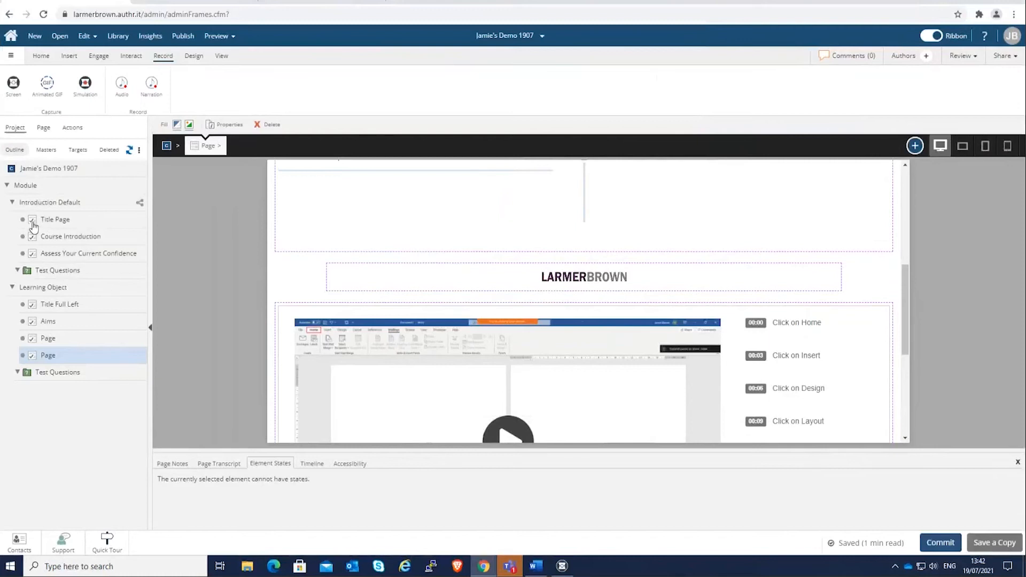
pyautogui.click(55, 222)
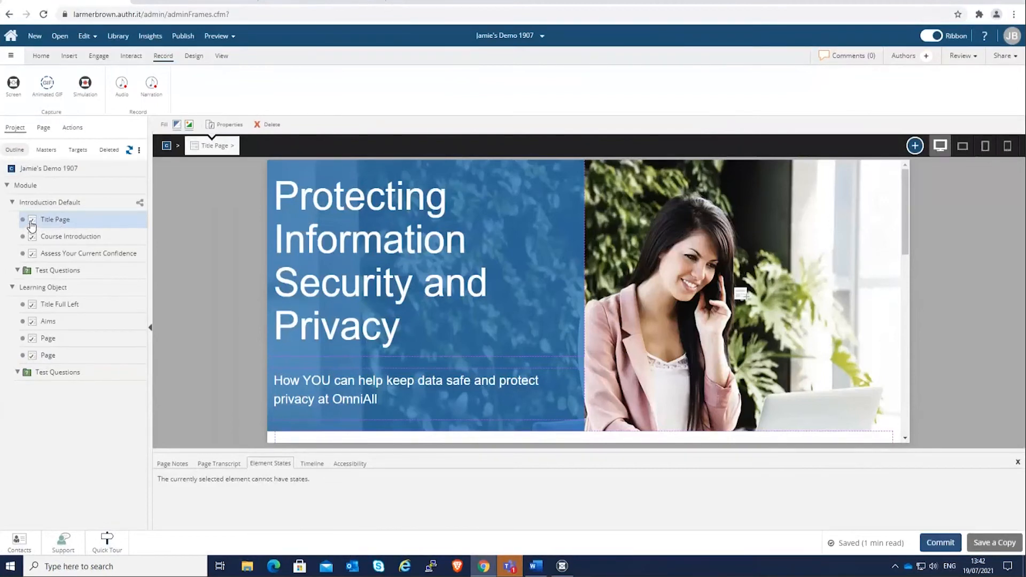
pyautogui.click(54, 324)
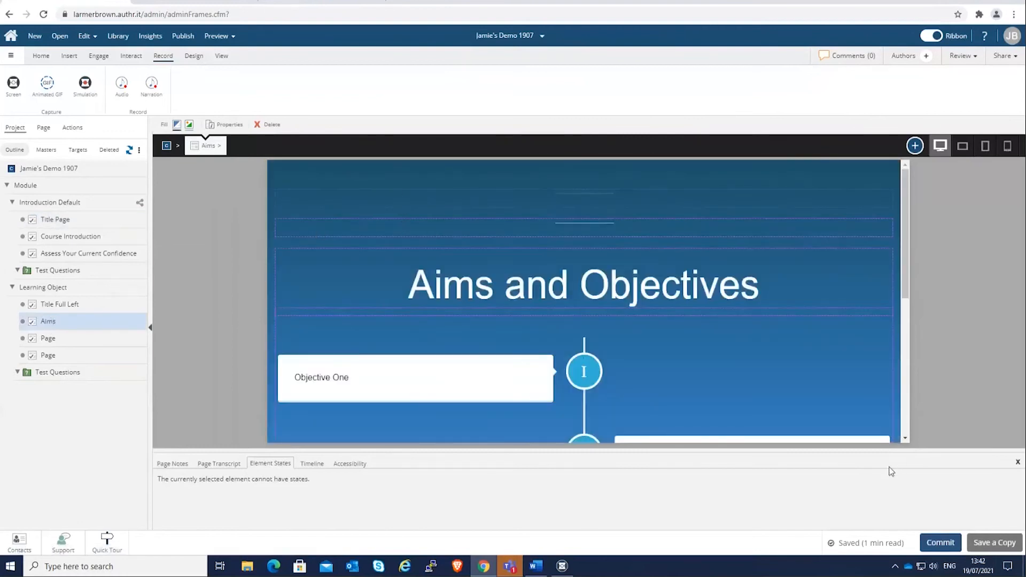
pyautogui.click(941, 543)
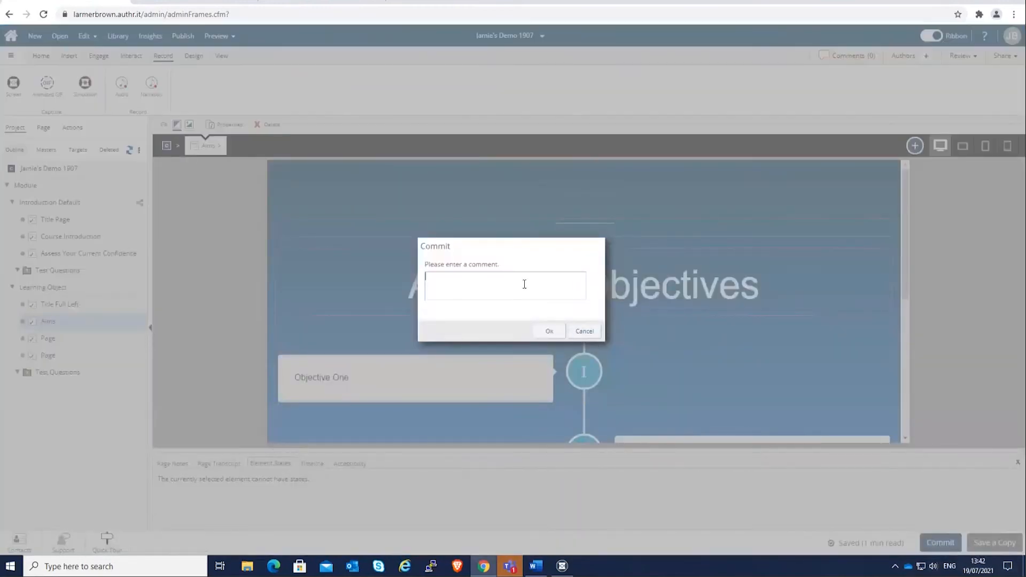
pyautogui.write('readt fir')
pyautogui.press('BackSpace')
pyautogui.press('BackSpace')
pyautogui.press('BackSpace')
pyautogui.press('BackSpace')
pyautogui.press('BackSpace')
pyautogui.write('y for edits')
pyautogui.click(550, 331)
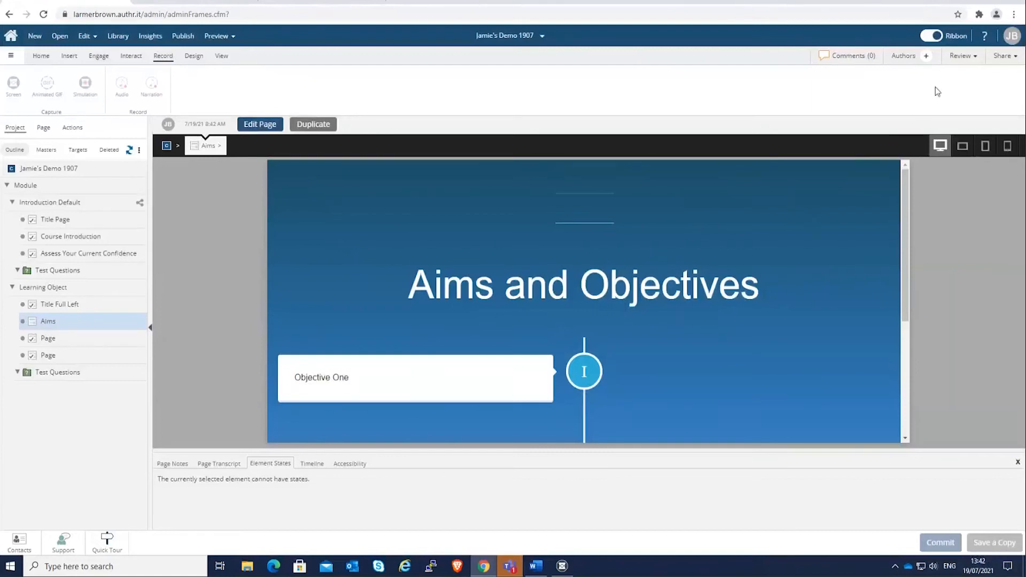
# Step: Assign the author listed just above the last pending invite to the project, with a notification sent
pyautogui.click(928, 58)
pyautogui.click(919, 176)
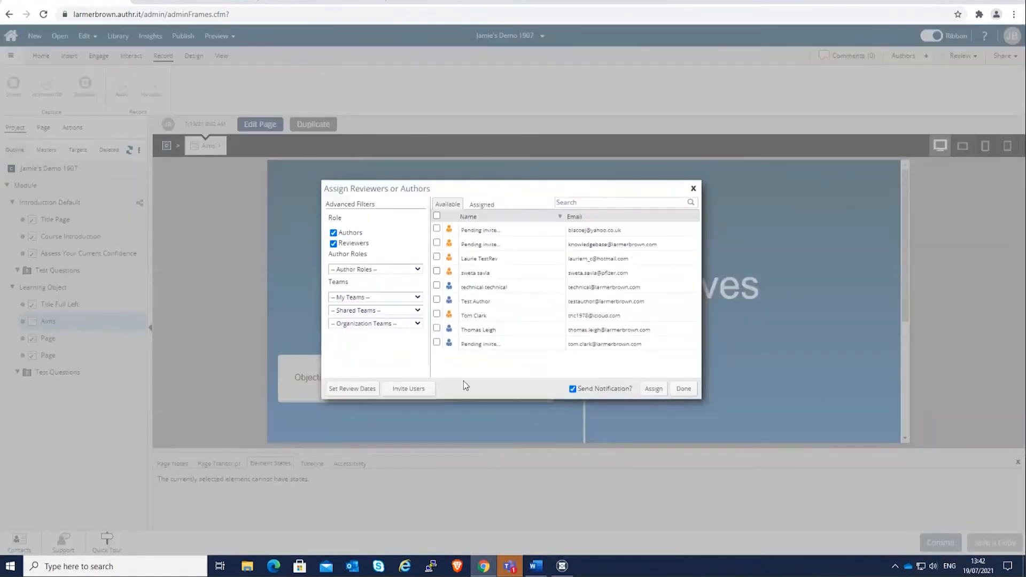
pyautogui.click(437, 328)
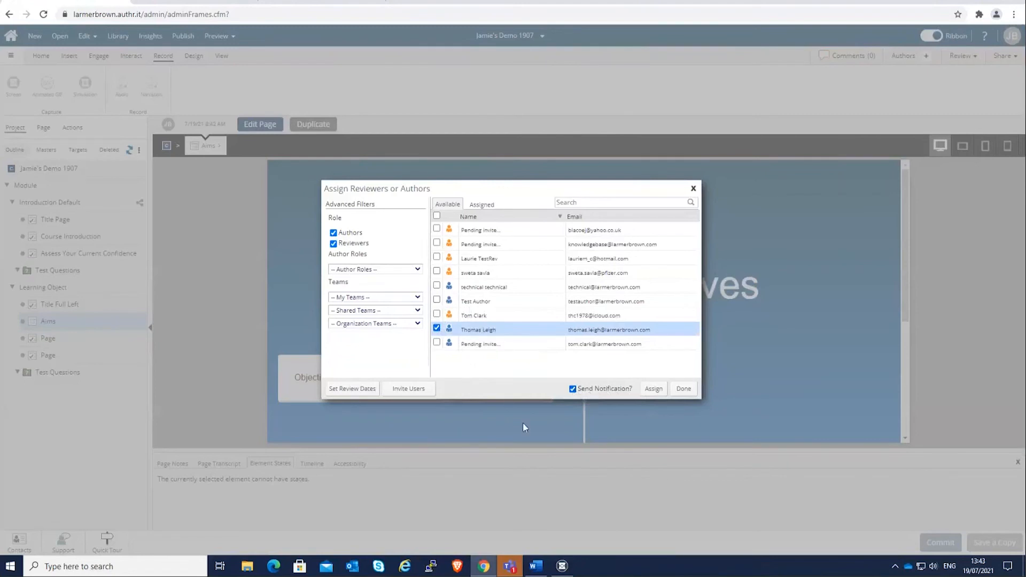
pyautogui.click(657, 393)
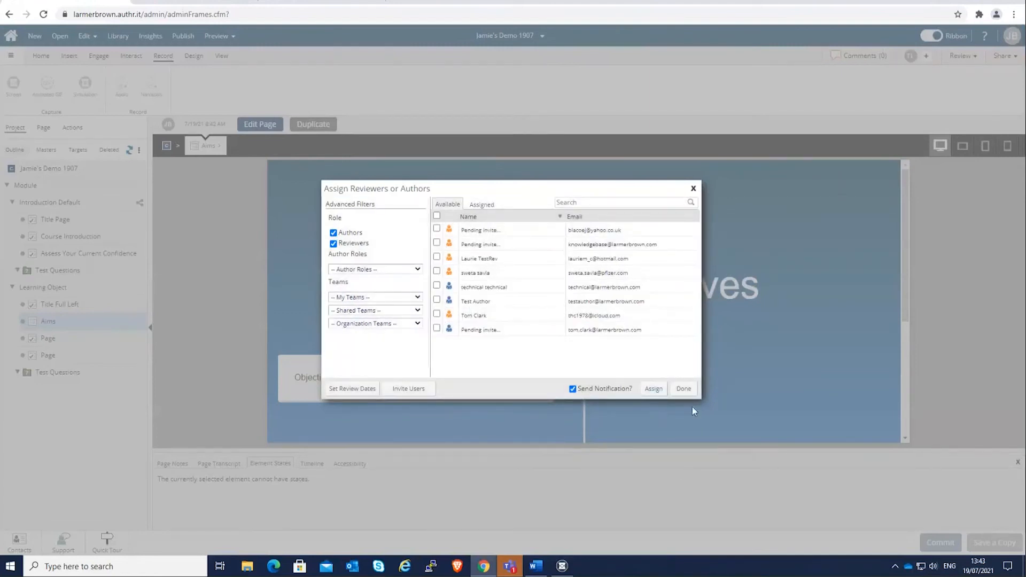
pyautogui.click(685, 393)
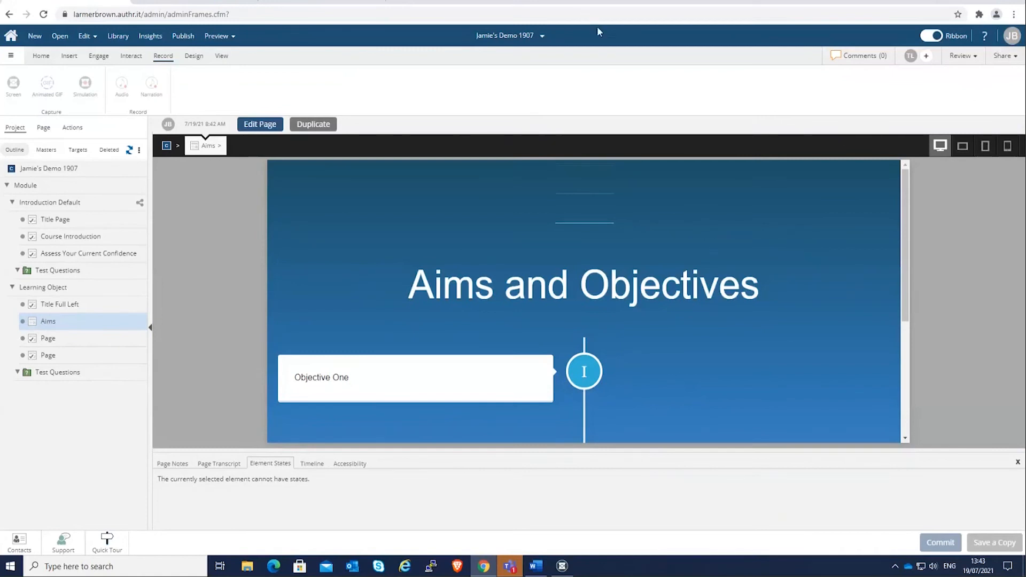
# Step: Open the project's review options and assign the reviewer listed just above the last pending invite, with a notification sent
pyautogui.click(964, 57)
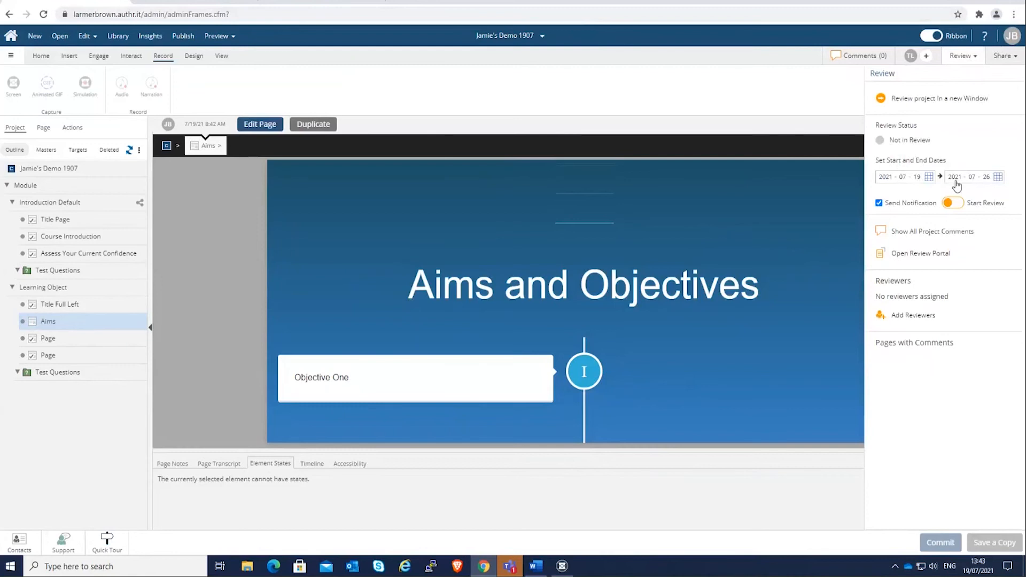
pyautogui.click(904, 318)
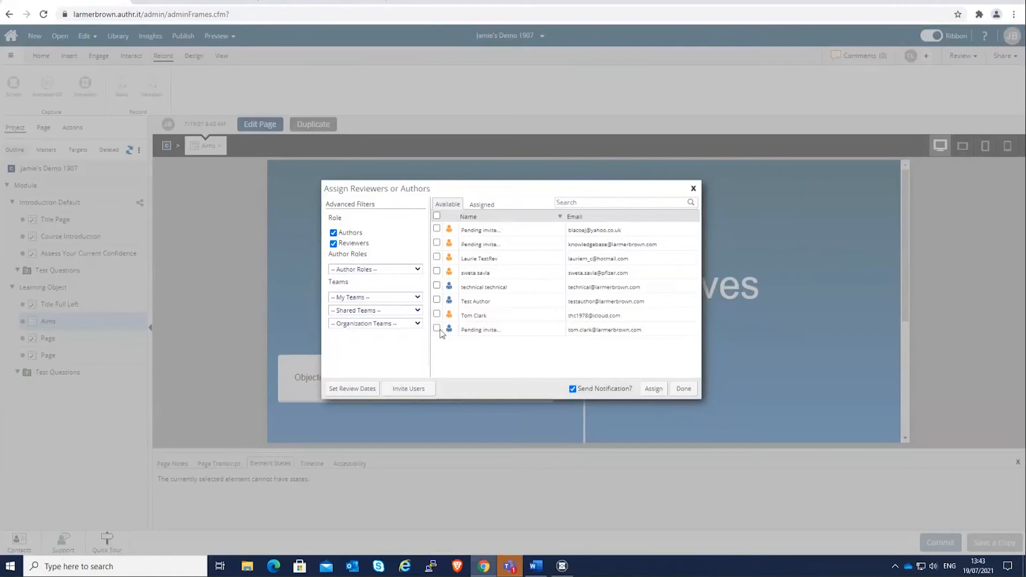
pyautogui.click(437, 314)
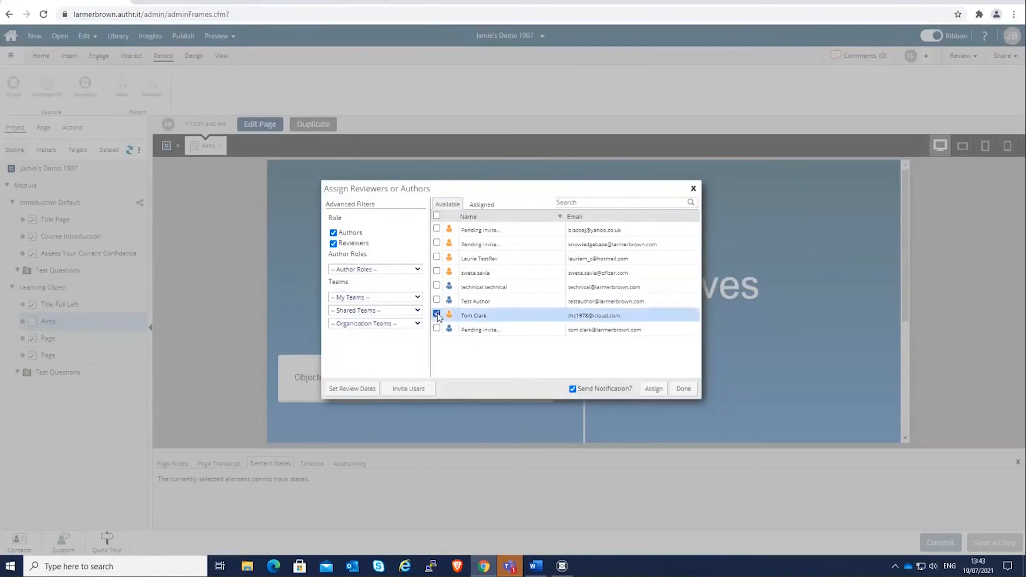
pyautogui.click(655, 389)
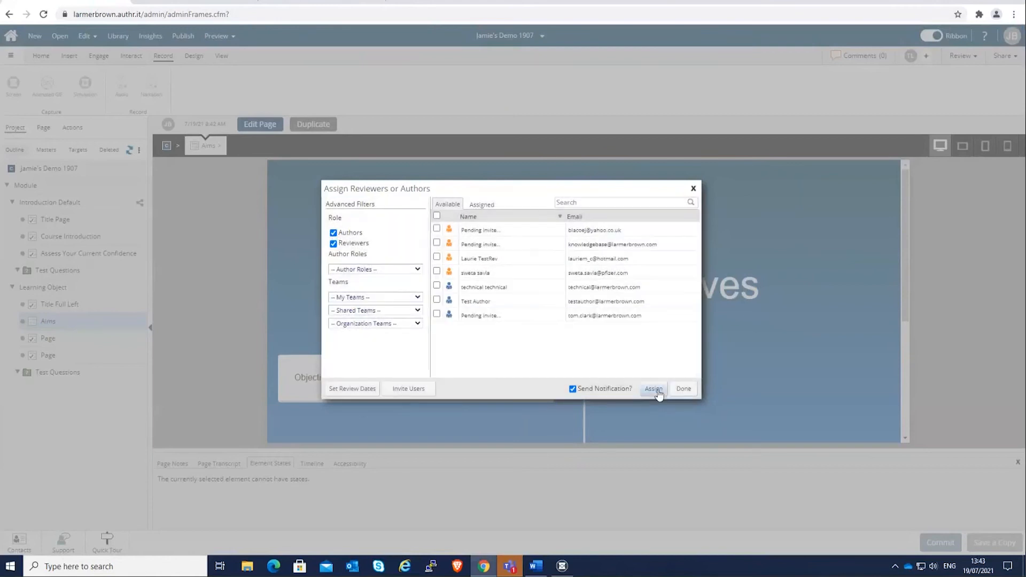
# Step: Close the reviewer assignment and open a maximized preview of the full project
pyautogui.click(684, 390)
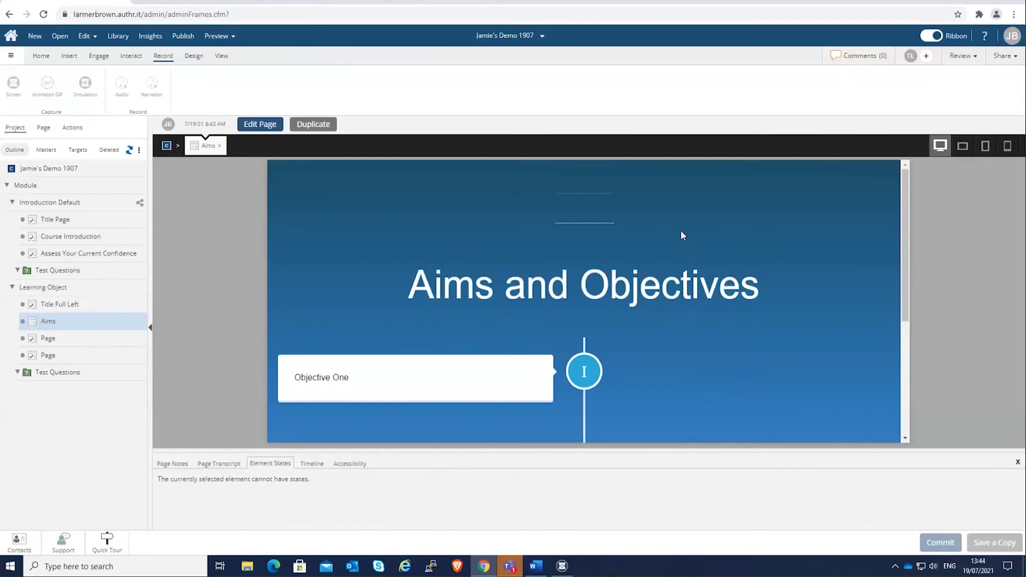
pyautogui.click(217, 36)
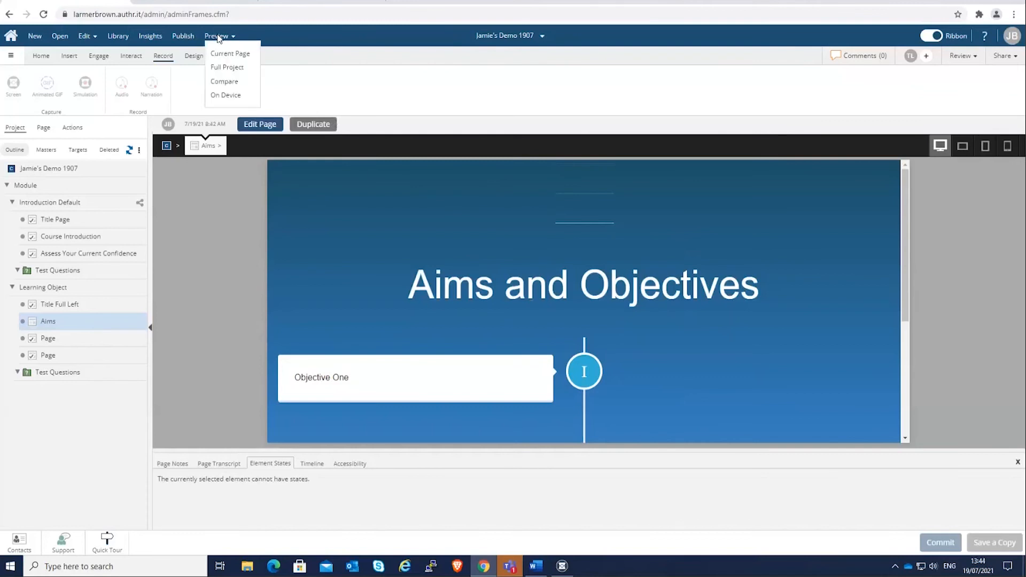
pyautogui.click(239, 73)
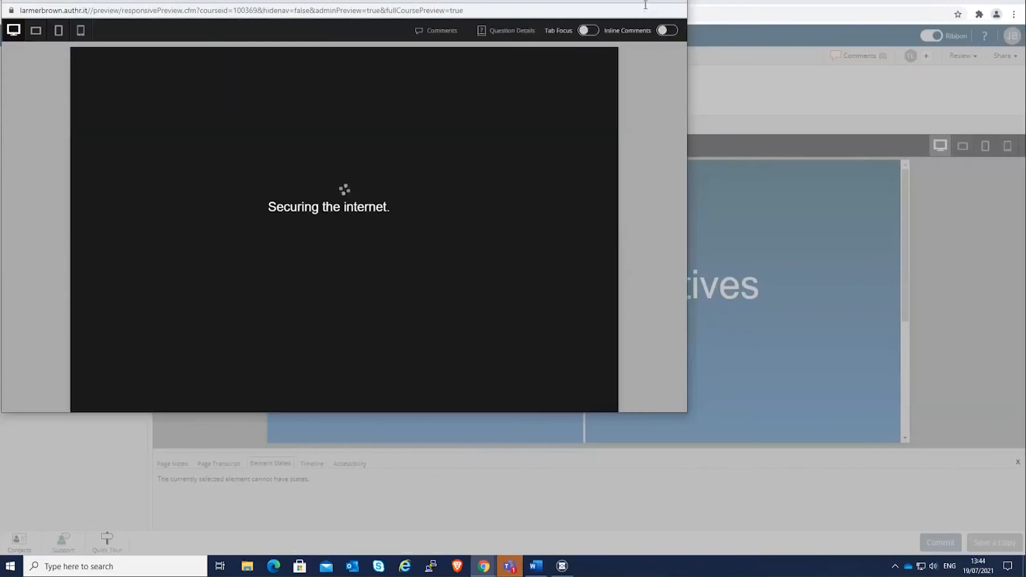
pyautogui.doubleClick(651, 3)
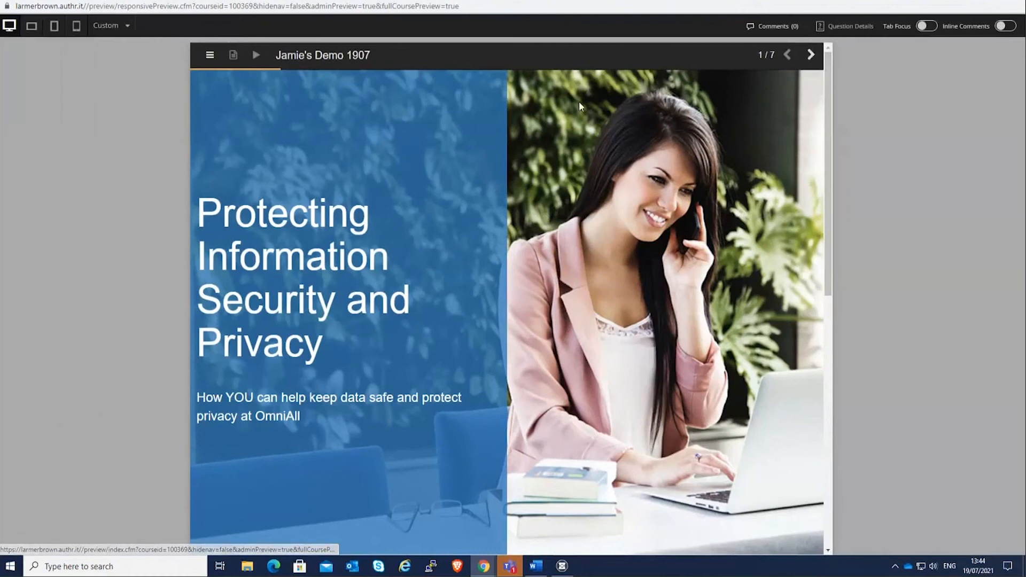
# Step: Add the page comment "Text font needs to be changed" to the title page in the preview
pyautogui.click(783, 31)
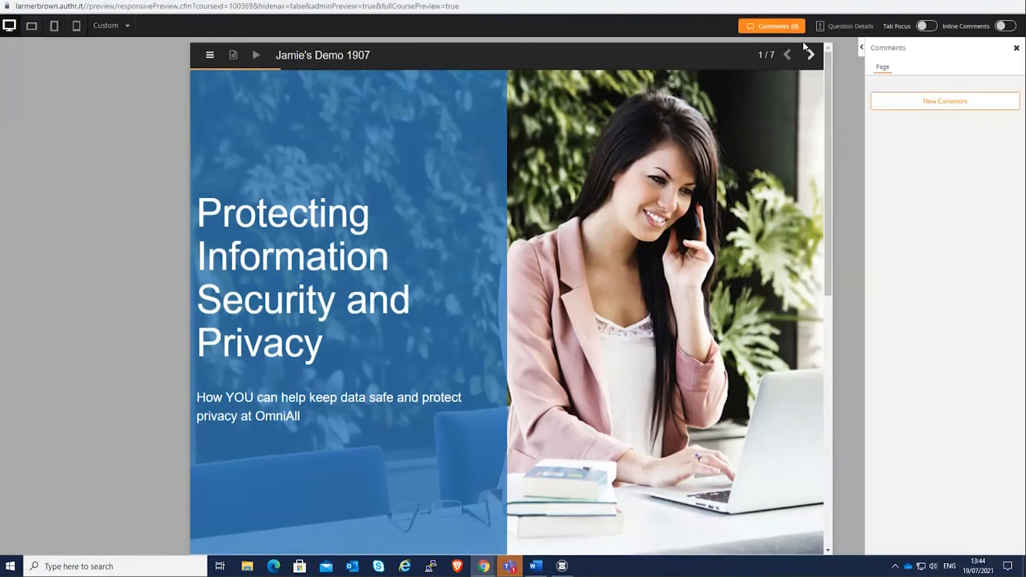
pyautogui.click(943, 104)
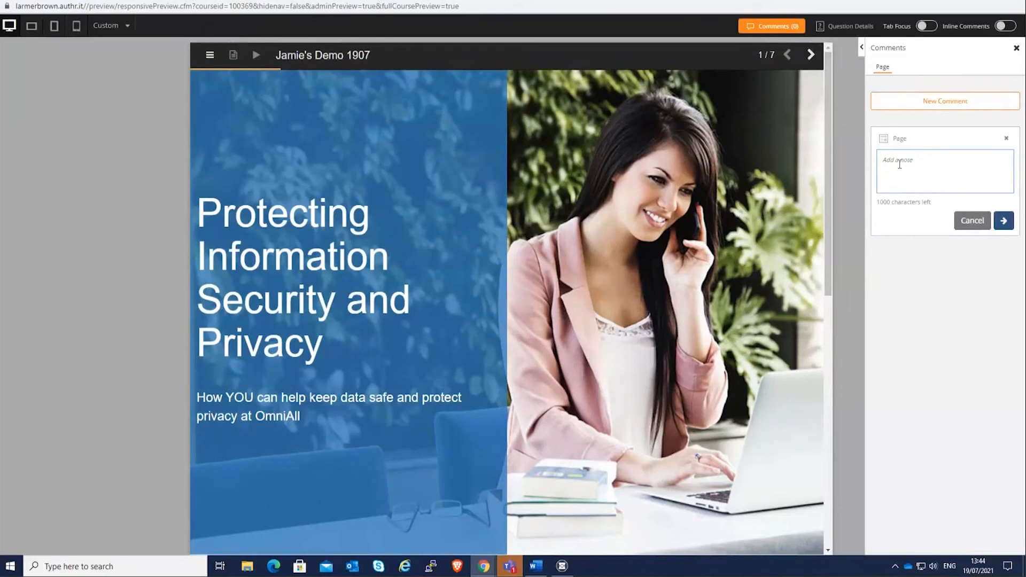
pyautogui.write('Text font needs to be changed')
pyautogui.click(1004, 223)
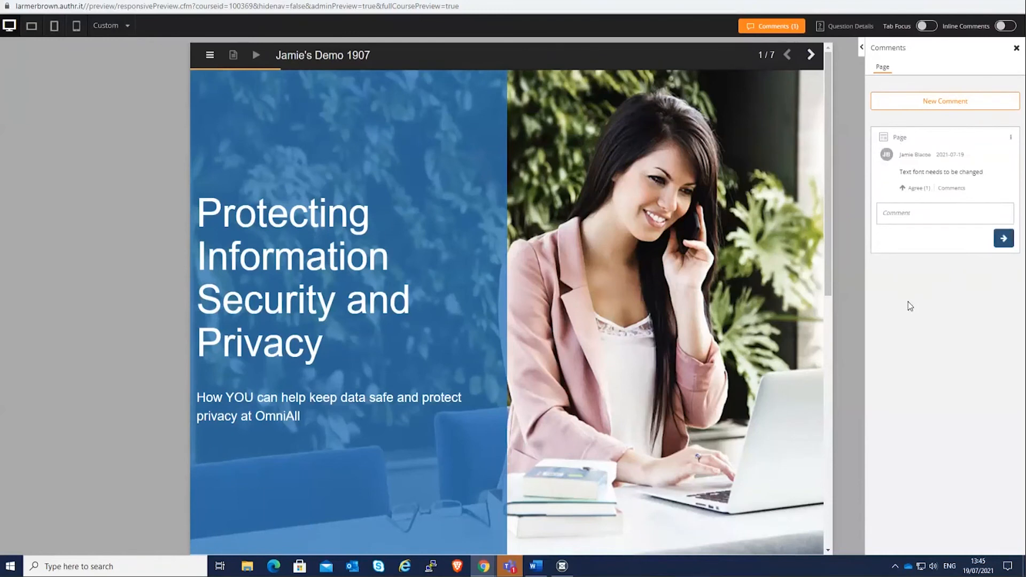
# Step: On the Introduction page, enable inline comments and add "This icon doesnt make sense" to the Assessment icon
pyautogui.click(812, 55)
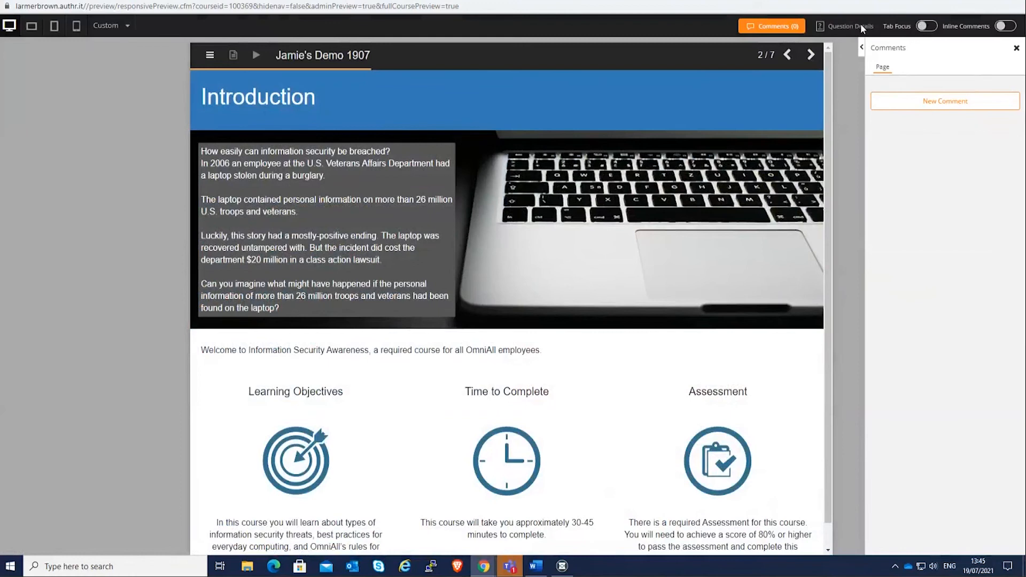
pyautogui.click(1005, 26)
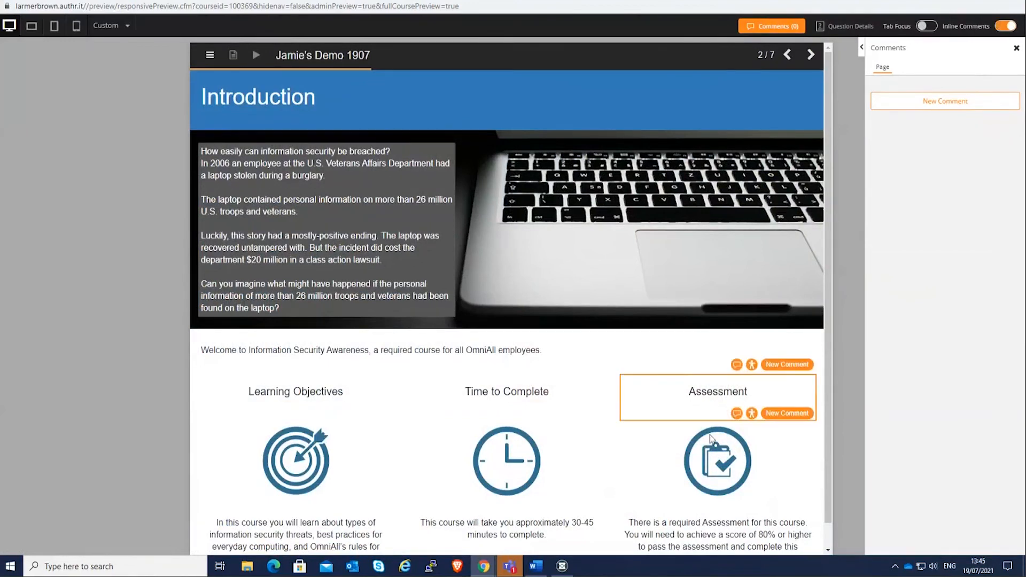
pyautogui.scroll(-1, 711, 438)
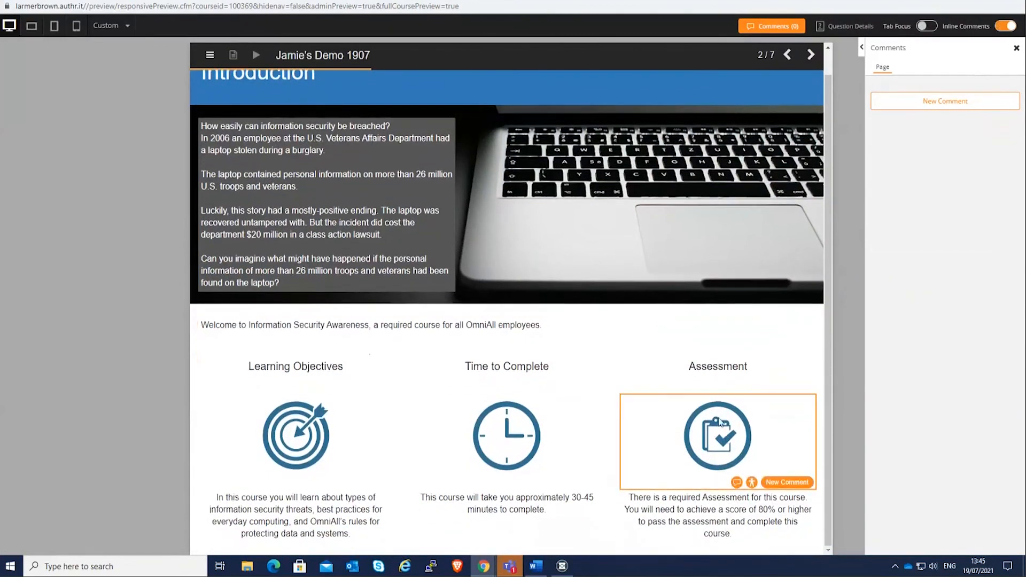
pyautogui.click(790, 484)
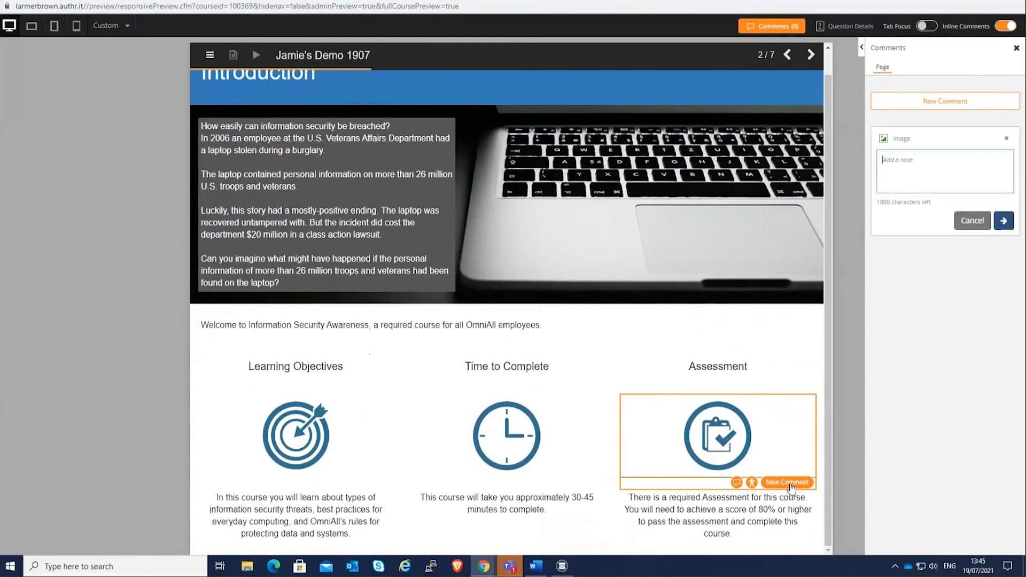
pyautogui.write('This icon doesnt make sense')
pyautogui.click(1004, 225)
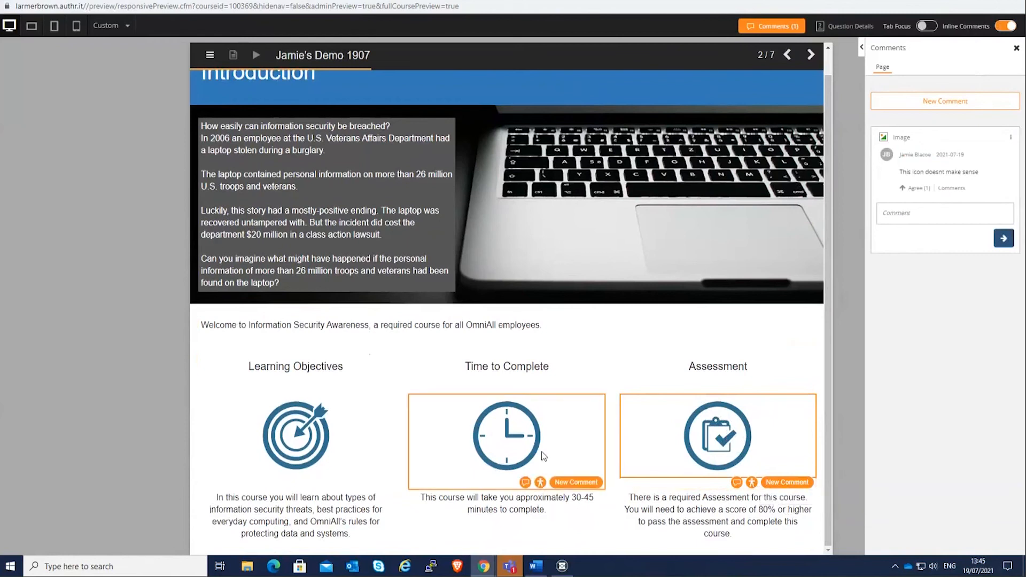
# Step: Check the accessibility details of the Time to Complete clock image and close the preview
pyautogui.click(541, 482)
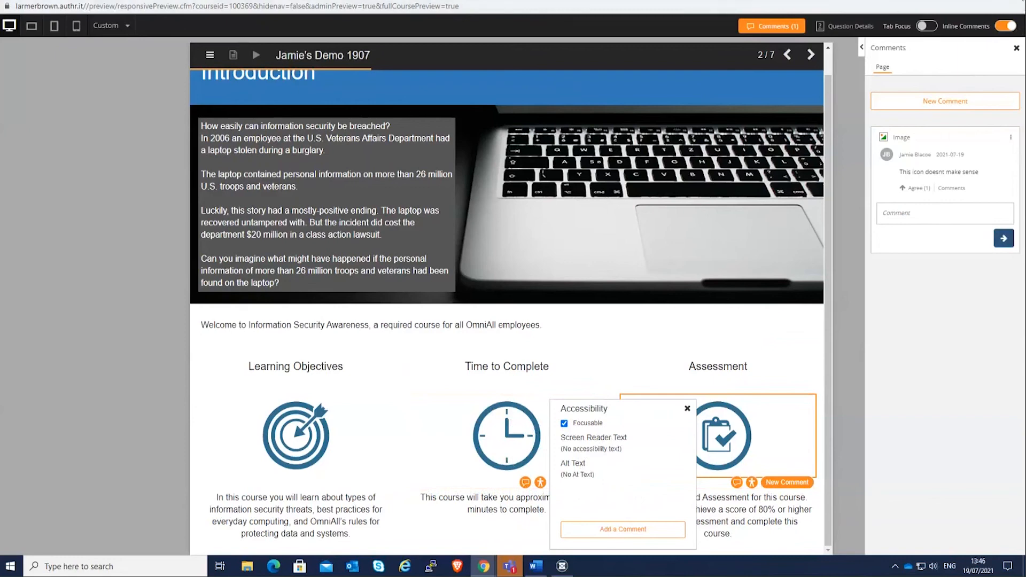
pyautogui.click(1014, 1)
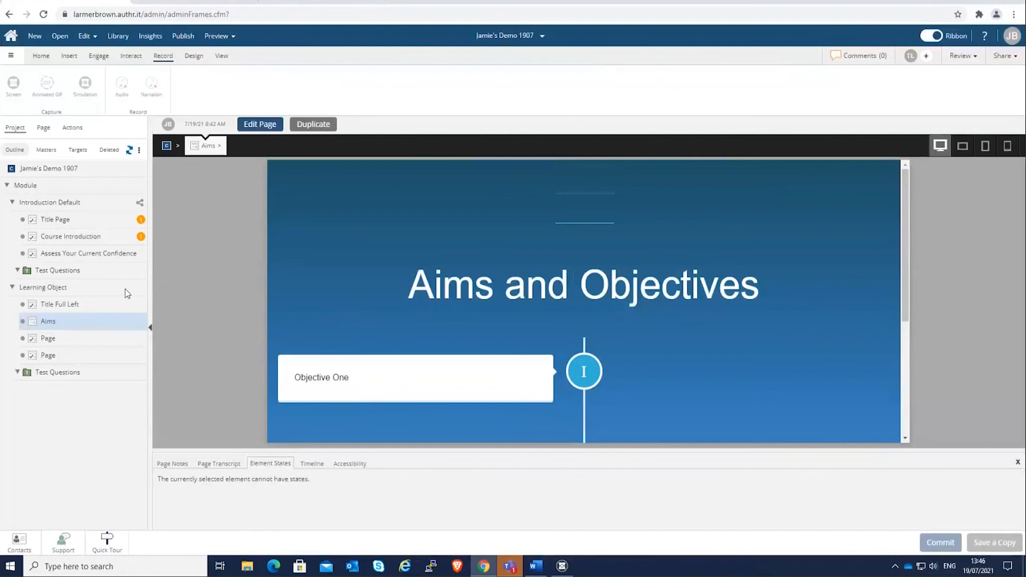
# Step: Open the Course Introduction page and show its review comments alongside the commented icon
pyautogui.click(94, 240)
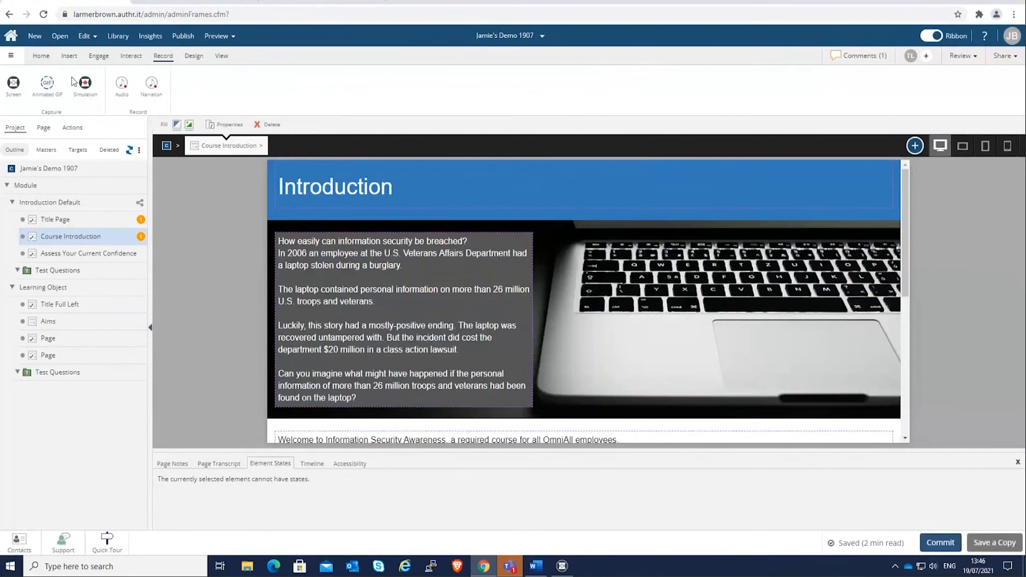
pyautogui.click(221, 55)
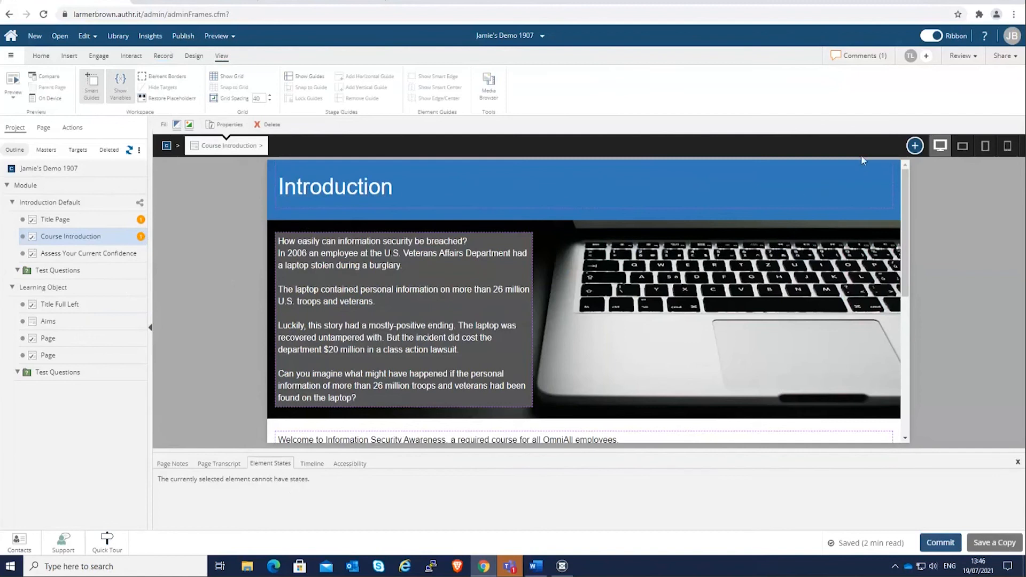
pyautogui.click(846, 60)
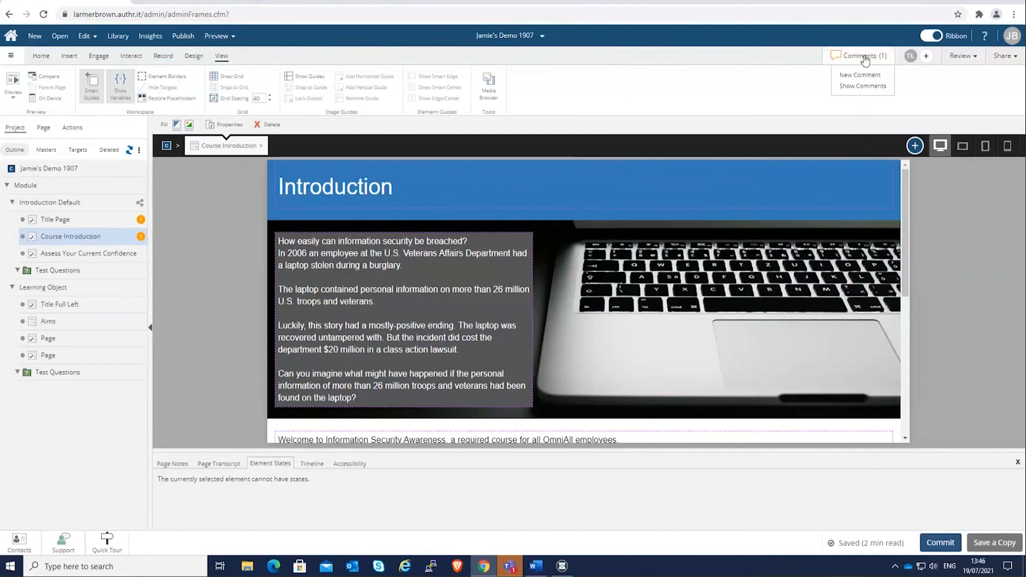
pyautogui.click(868, 87)
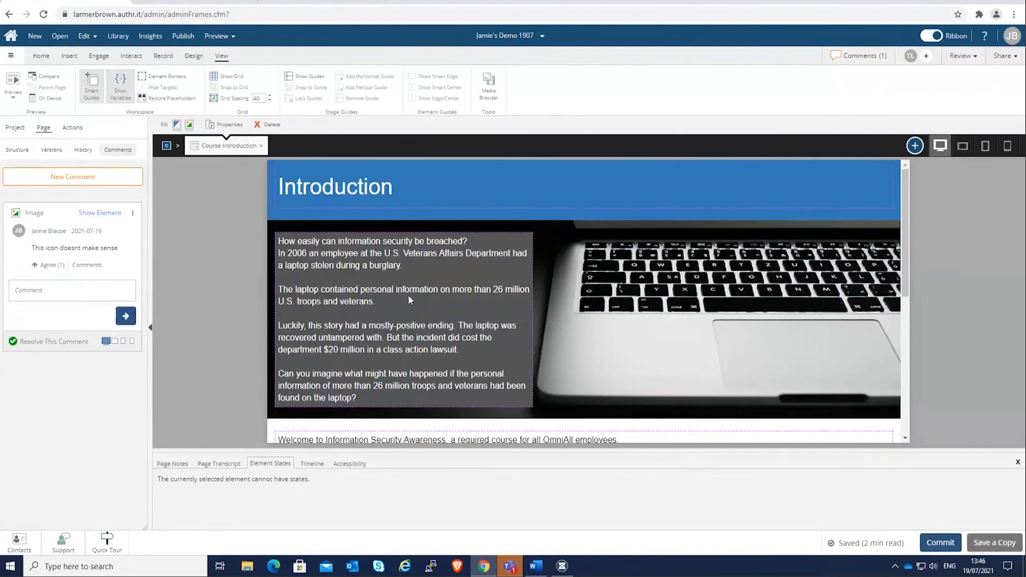
pyautogui.scroll(-4, 533, 318)
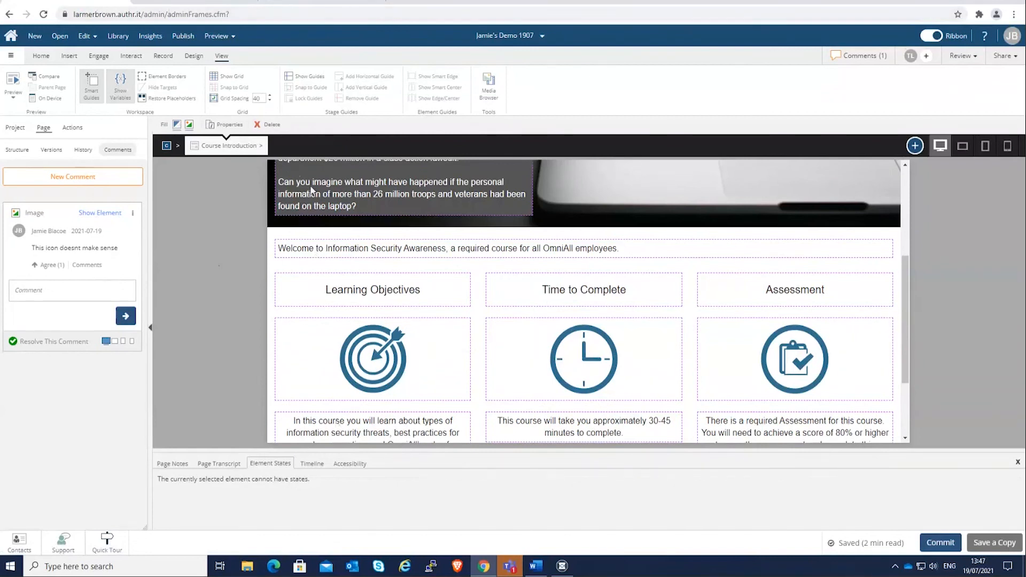
# Step: Open the project's properties from the outline and examine the available Lifecycle stages without choosing one
pyautogui.click(15, 128)
pyautogui.click(12, 170)
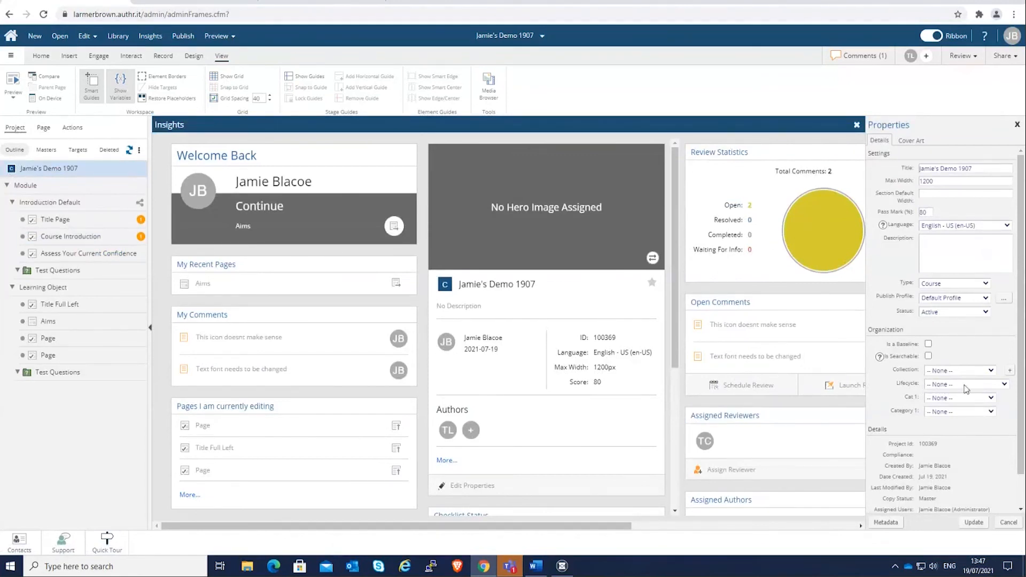
pyautogui.click(1005, 384)
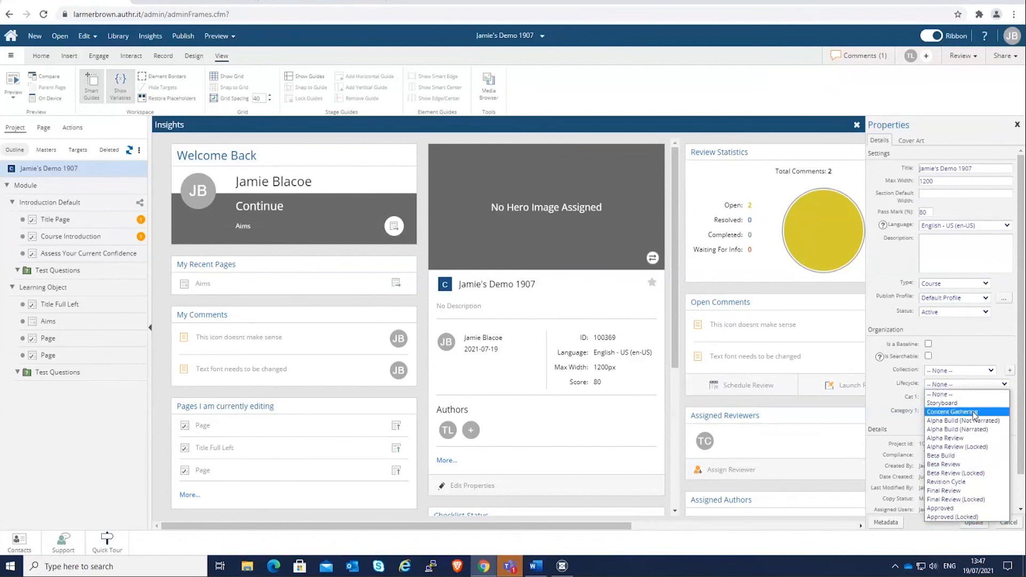
pyautogui.click(888, 401)
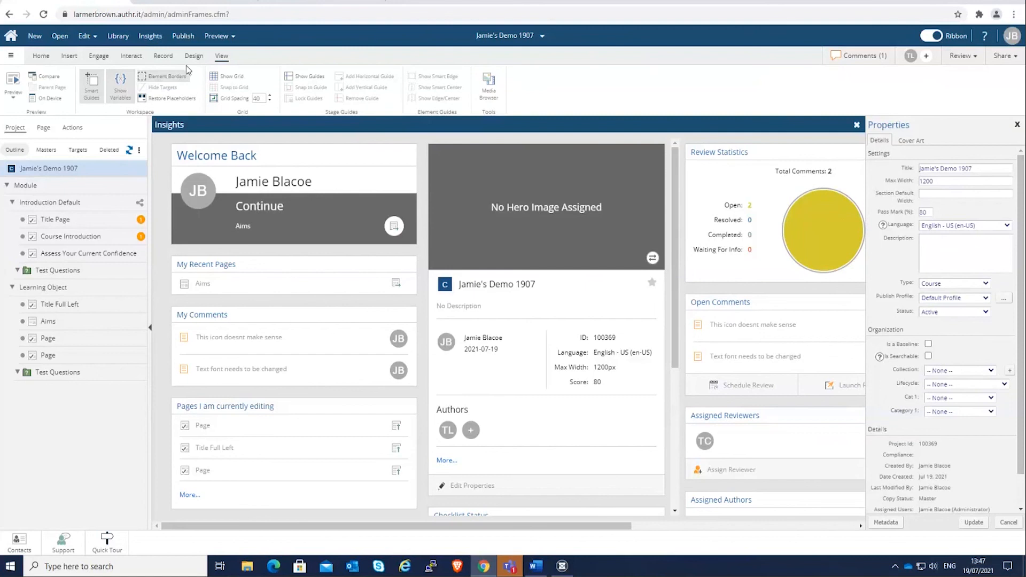
# Step: Start publishing, examine the Project Settings and Metadata and Accessibility sections of the project checklist, and close it
pyautogui.click(183, 37)
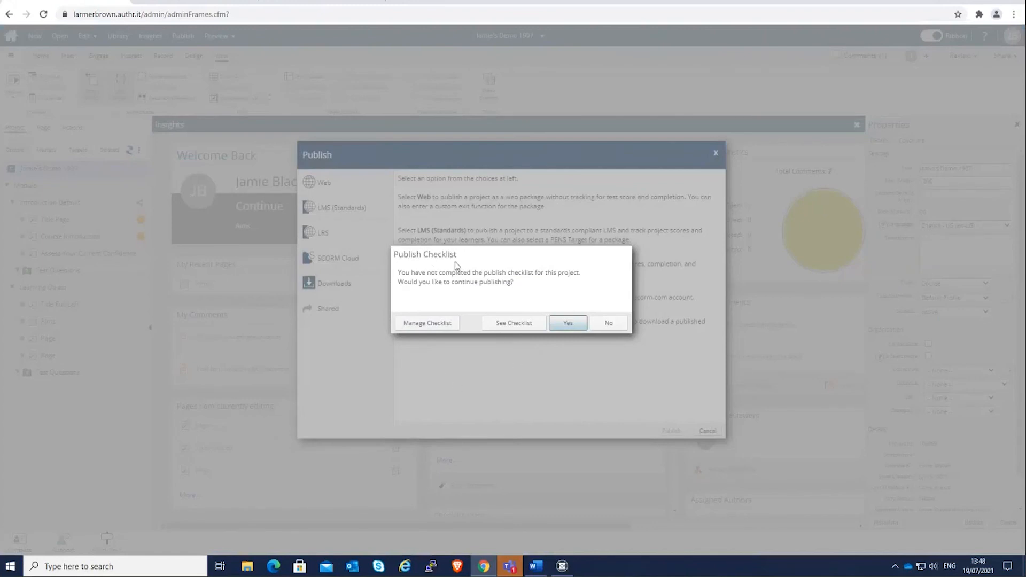
pyautogui.click(508, 323)
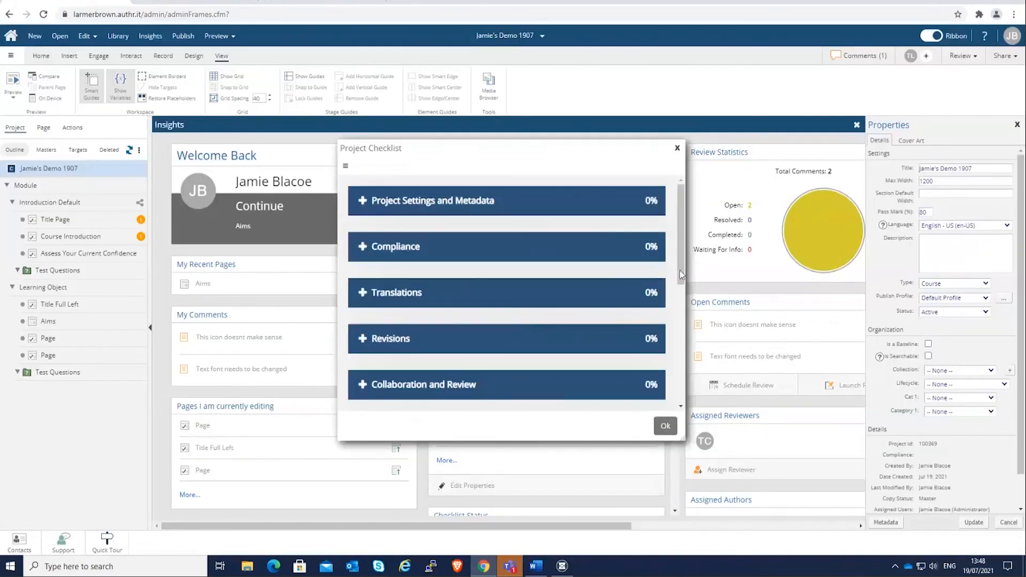
pyautogui.click(367, 203)
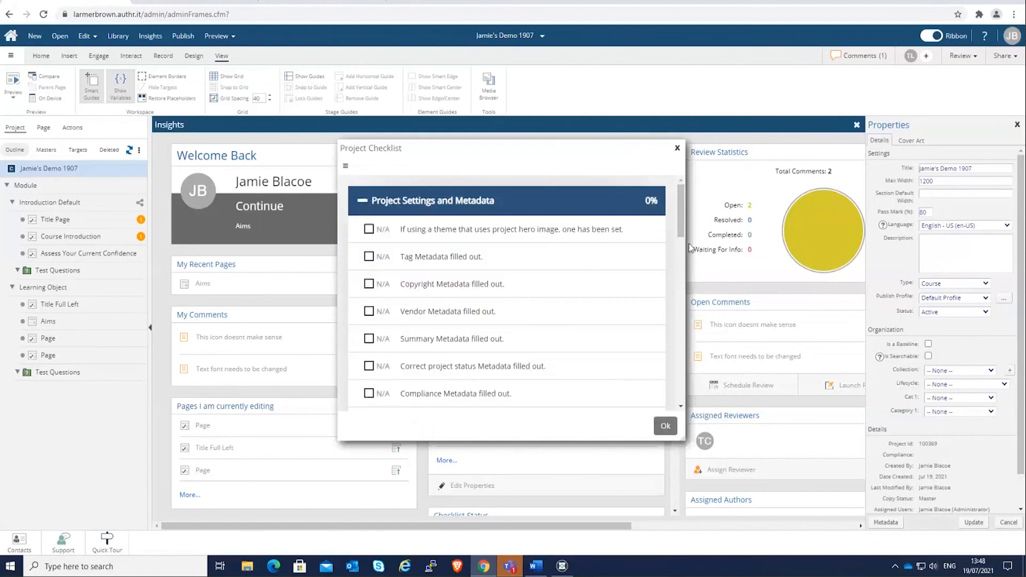
pyautogui.click(408, 205)
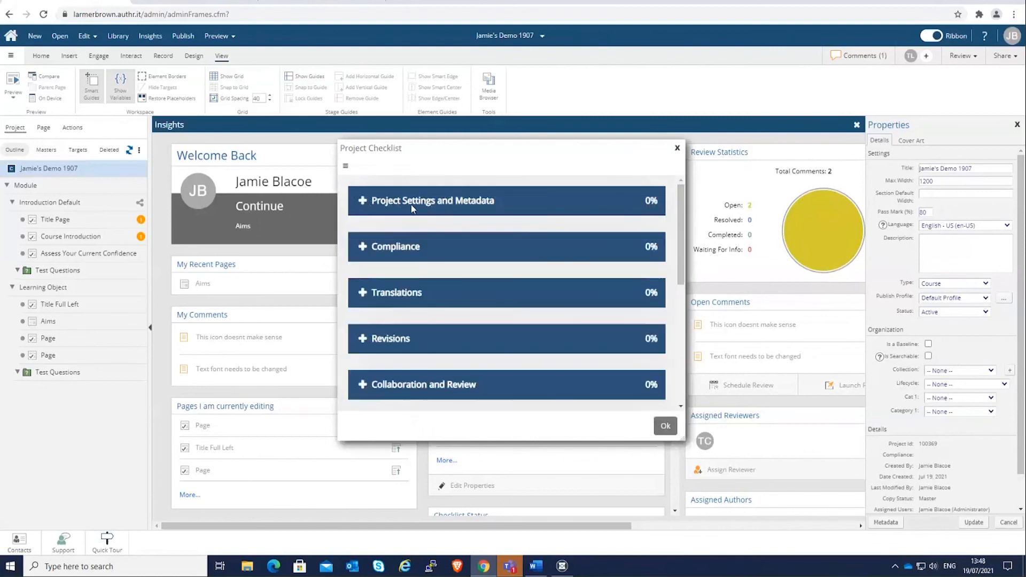
pyautogui.moveTo(681, 235); pyautogui.dragTo(679, 372)
pyautogui.click(386, 297)
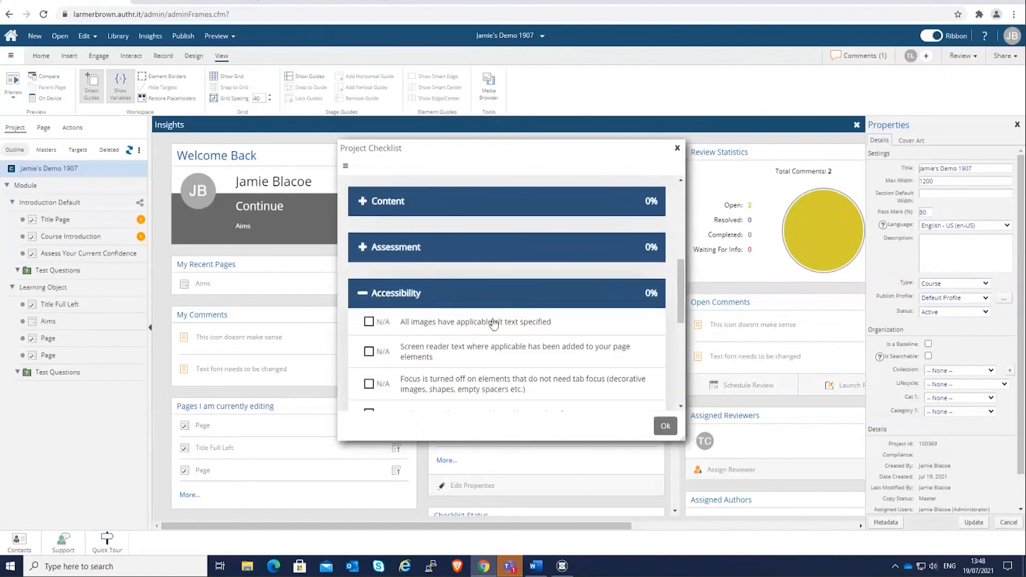
pyautogui.moveTo(681, 295); pyautogui.dragTo(668, 309)
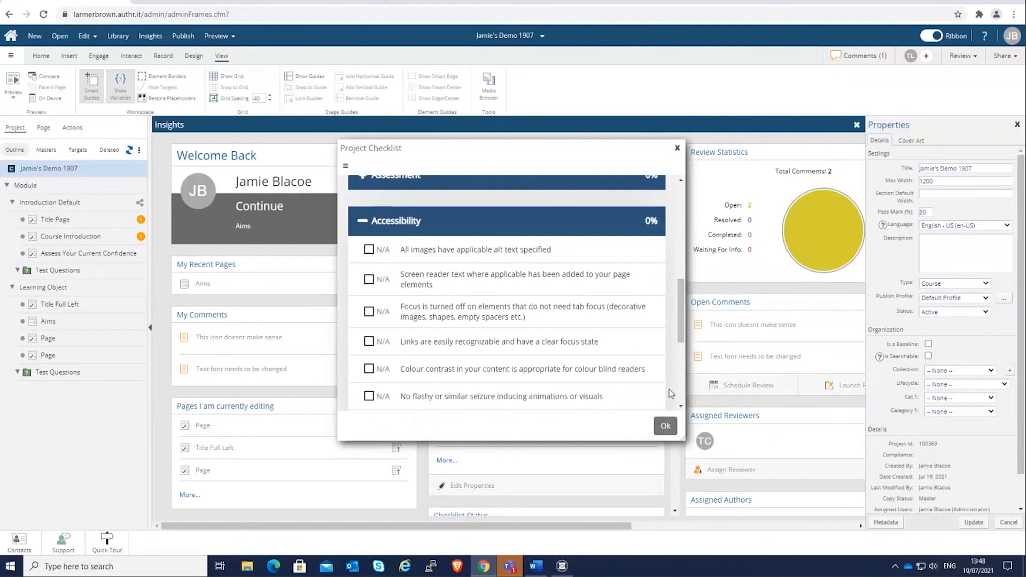
pyautogui.click(676, 148)
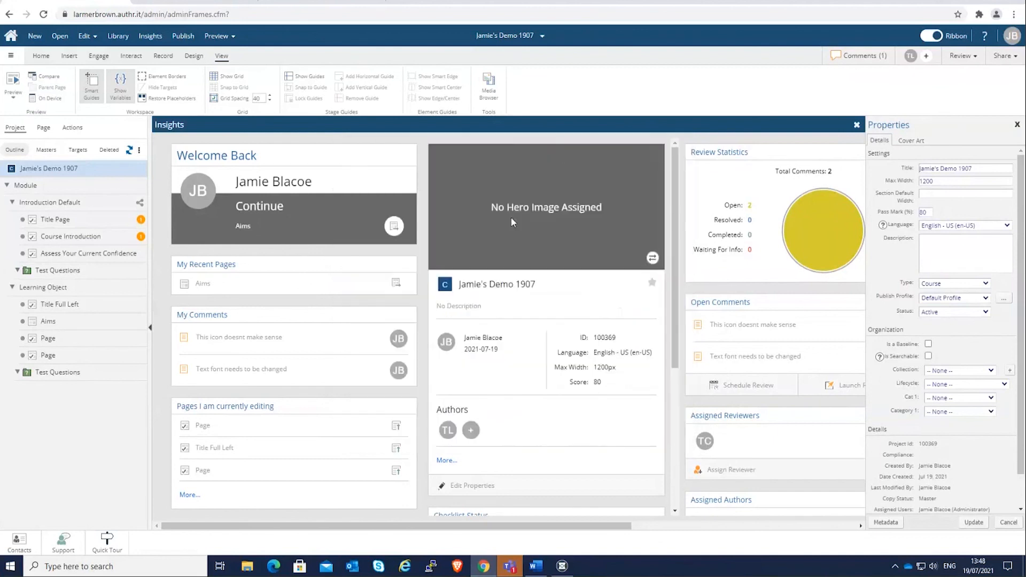
# Step: Restart publishing despite the incomplete checklist and examine the Web package settings, selecting None as the xAPI data target
pyautogui.click(194, 42)
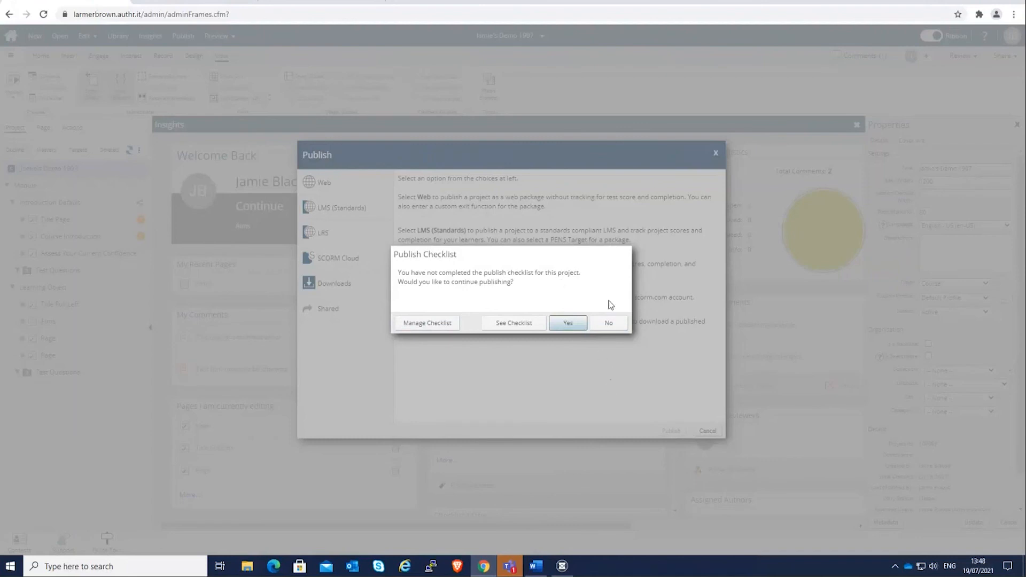
pyautogui.click(574, 327)
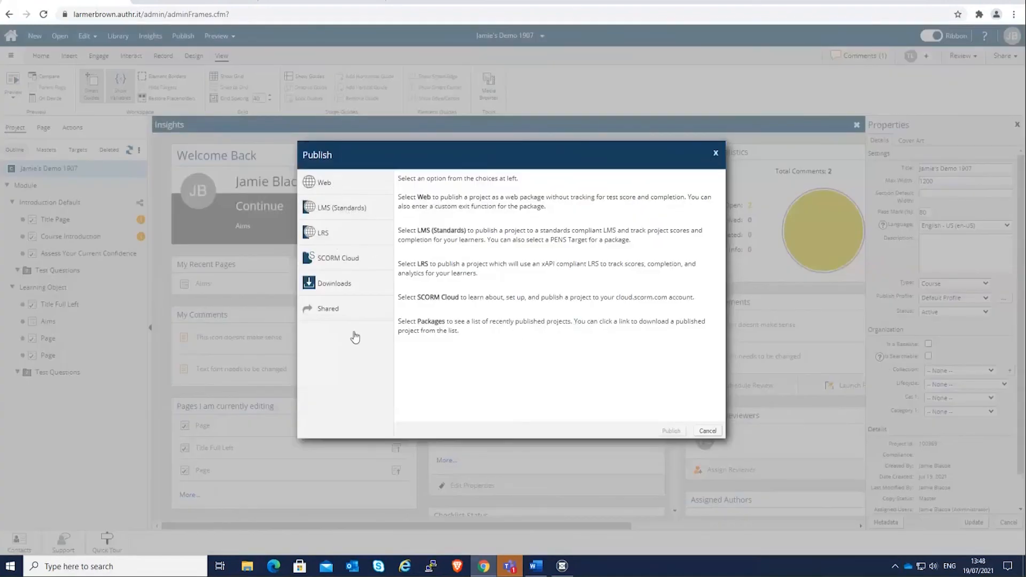
pyautogui.click(325, 184)
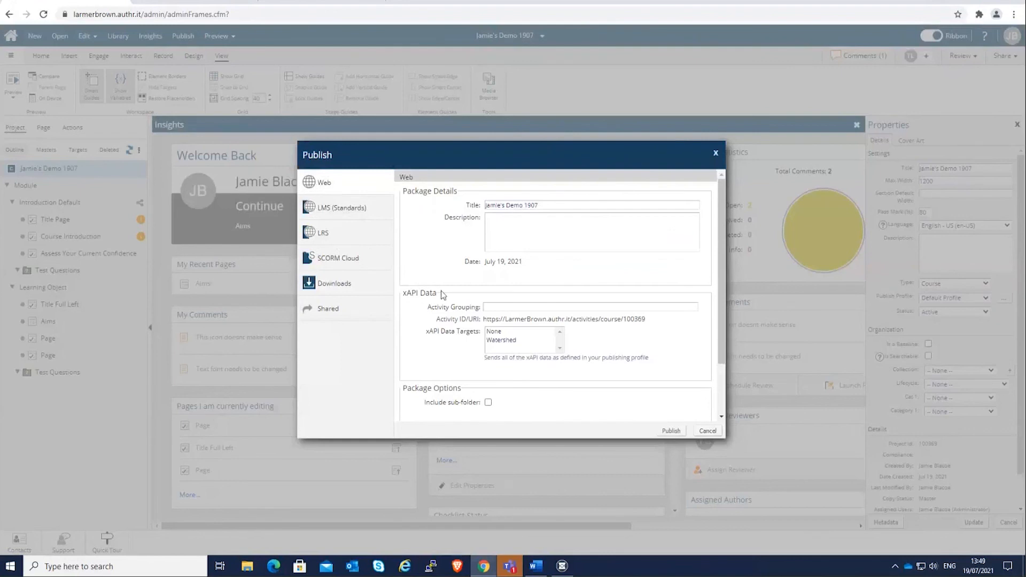
pyautogui.click(488, 333)
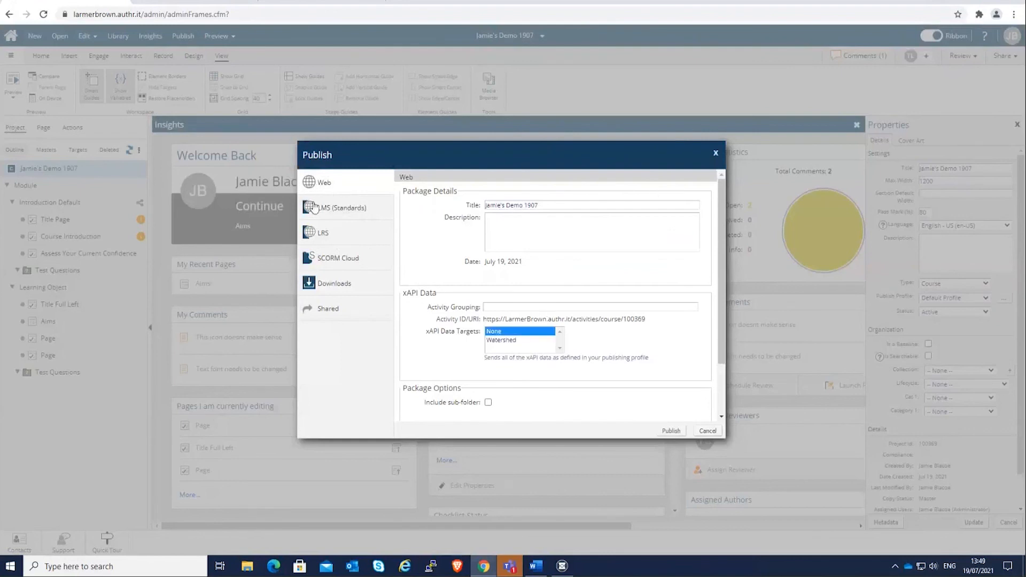
# Step: Examine the LMS learning standards and the LRS package settings, and cancel publishing
pyautogui.click(339, 213)
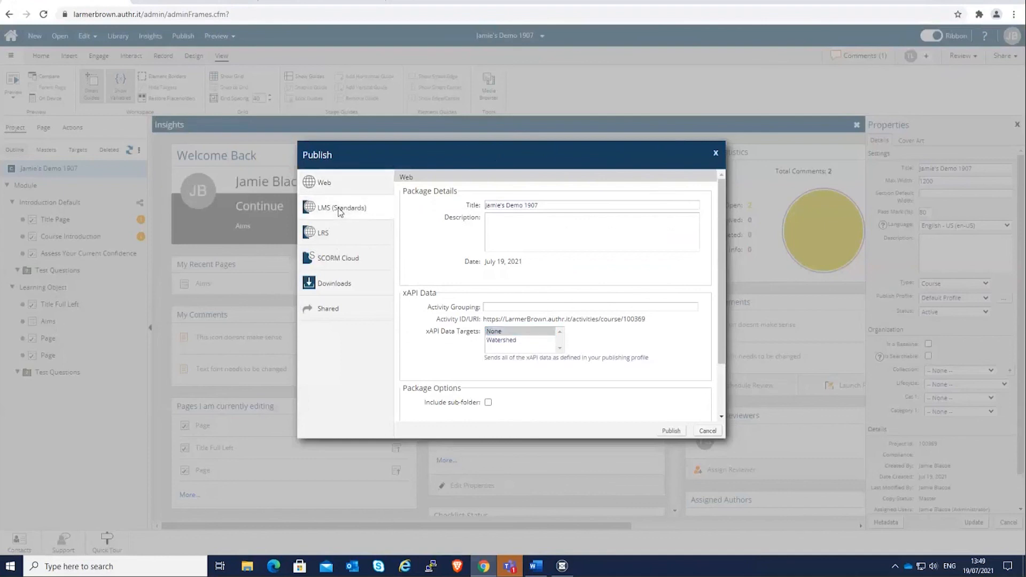
pyautogui.click(559, 334)
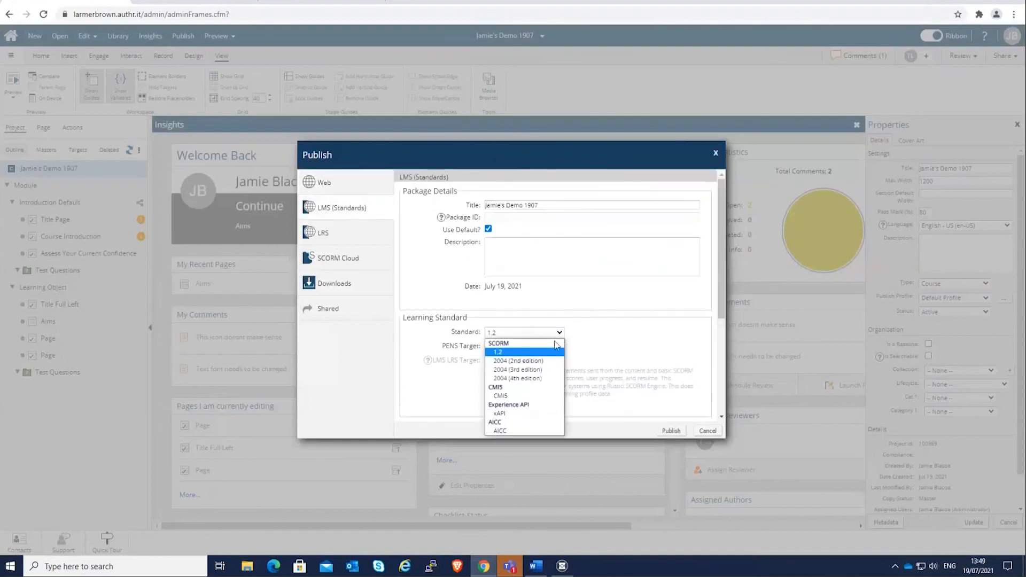
pyautogui.click(326, 235)
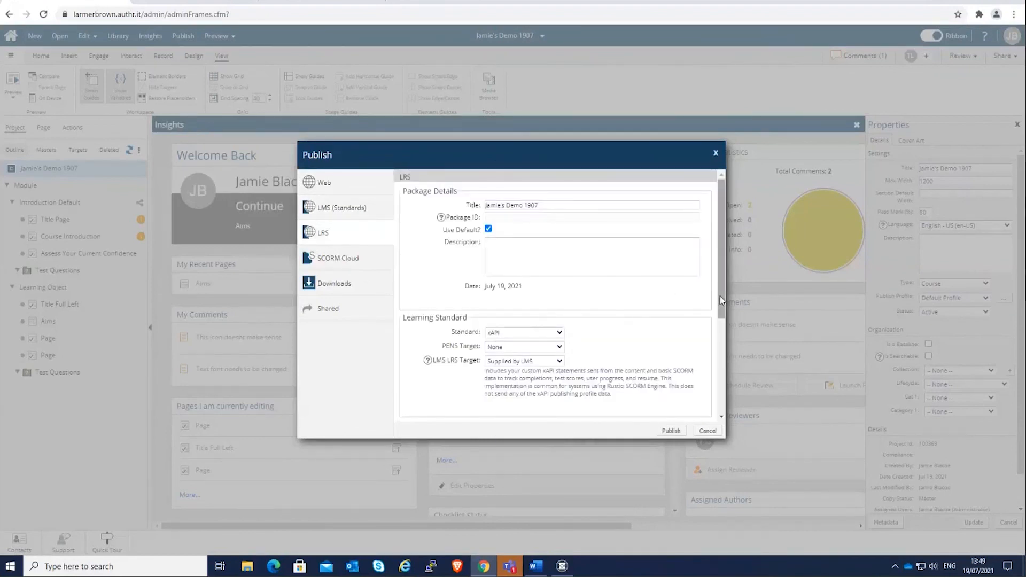
pyautogui.scroll(-1, 724, 328)
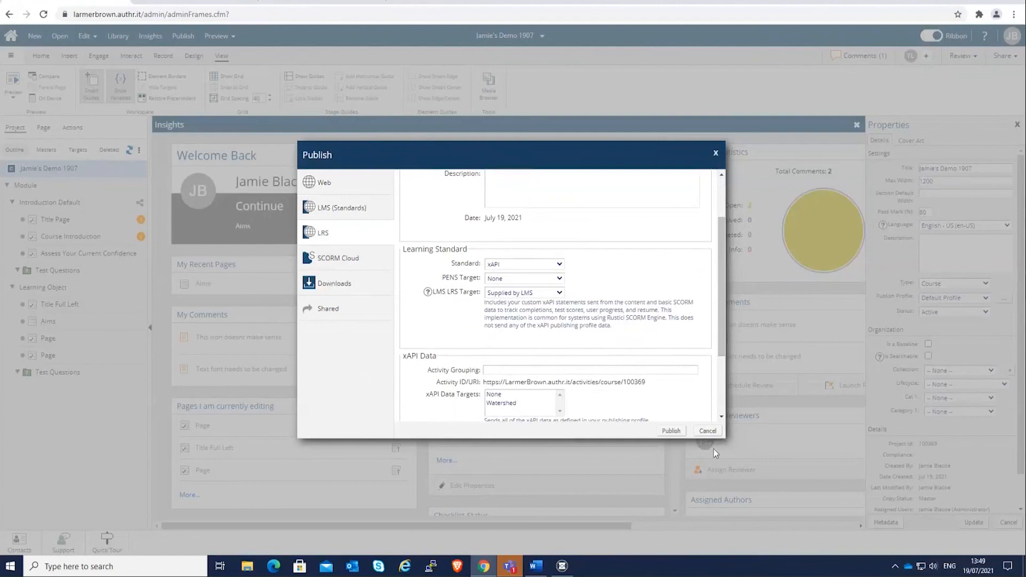
pyautogui.click(712, 433)
pyautogui.click(712, 432)
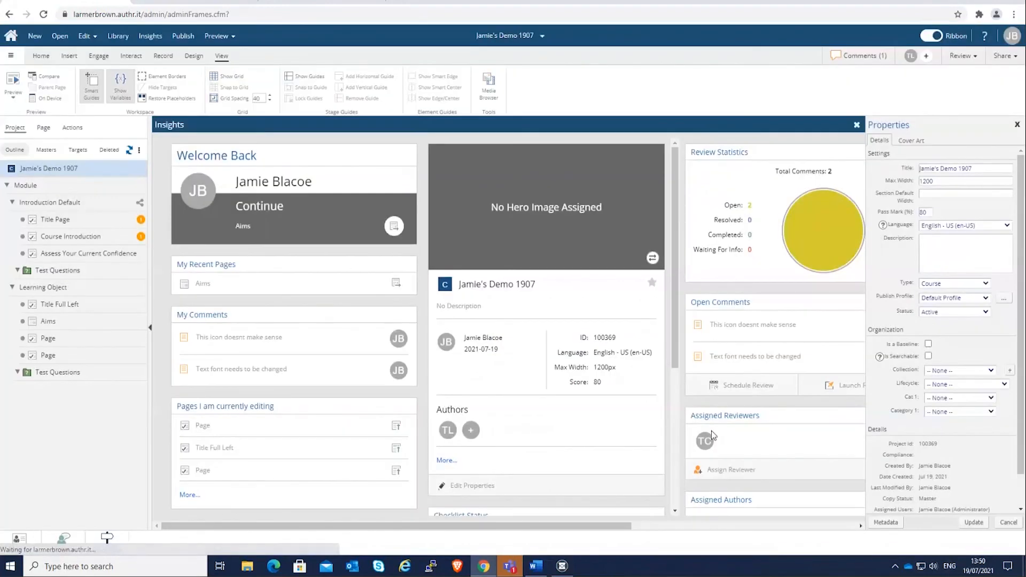